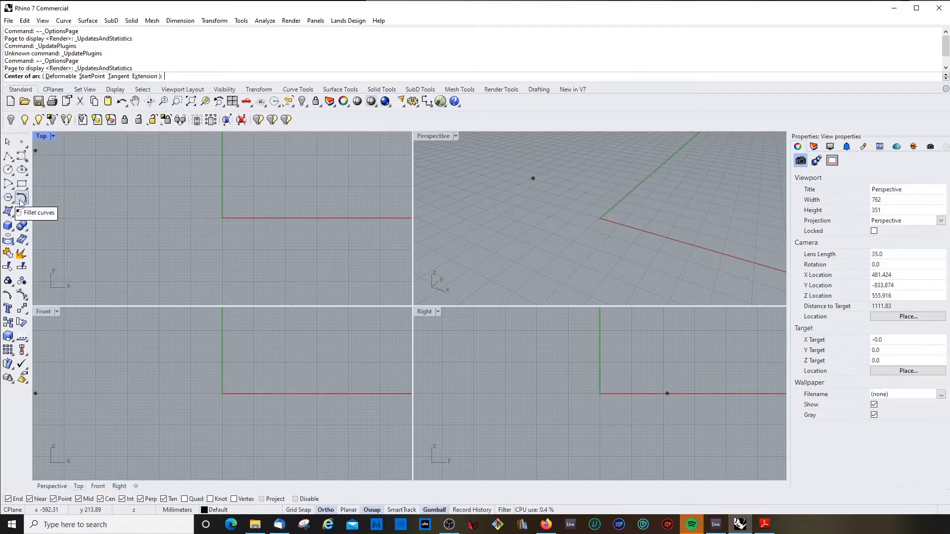
left_click(21, 200)
left_click_drag(51, 196, 140, 165)
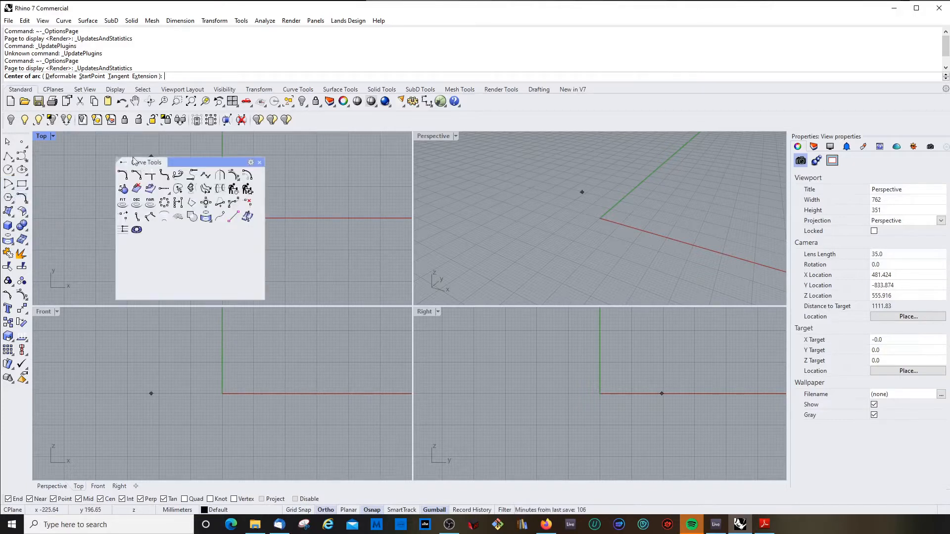
key("Escape")
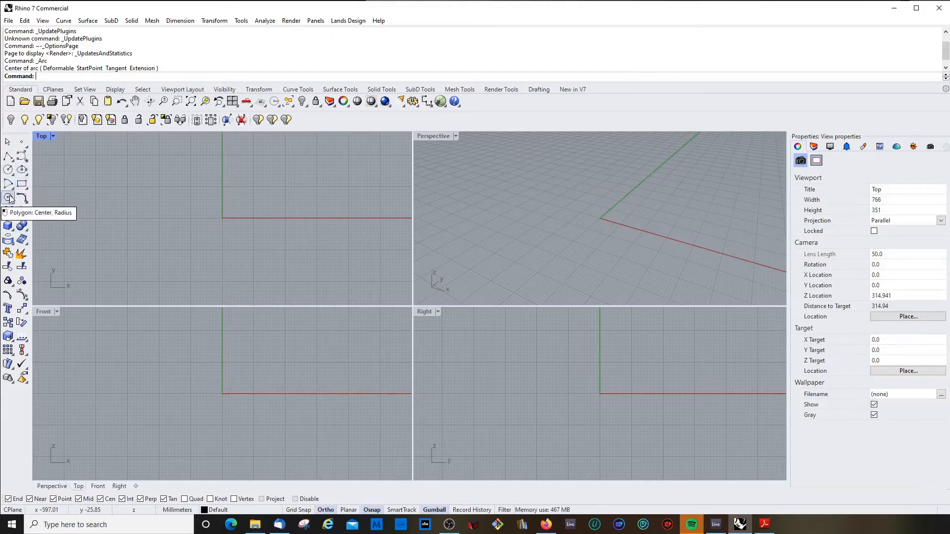
Float the Ellipse toolbar over the drawing area and maximize the Top viewport
left_click(27, 176)
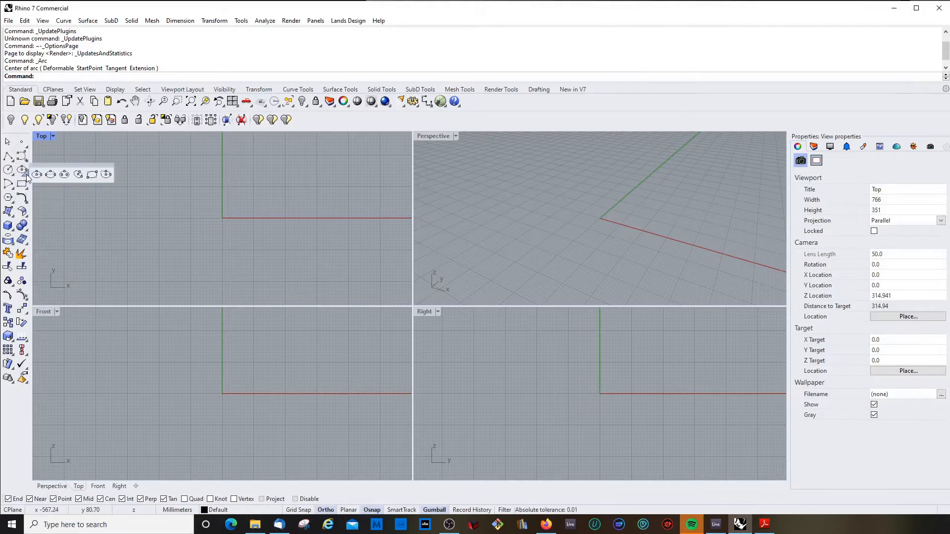
left_click_drag(72, 169, 262, 149)
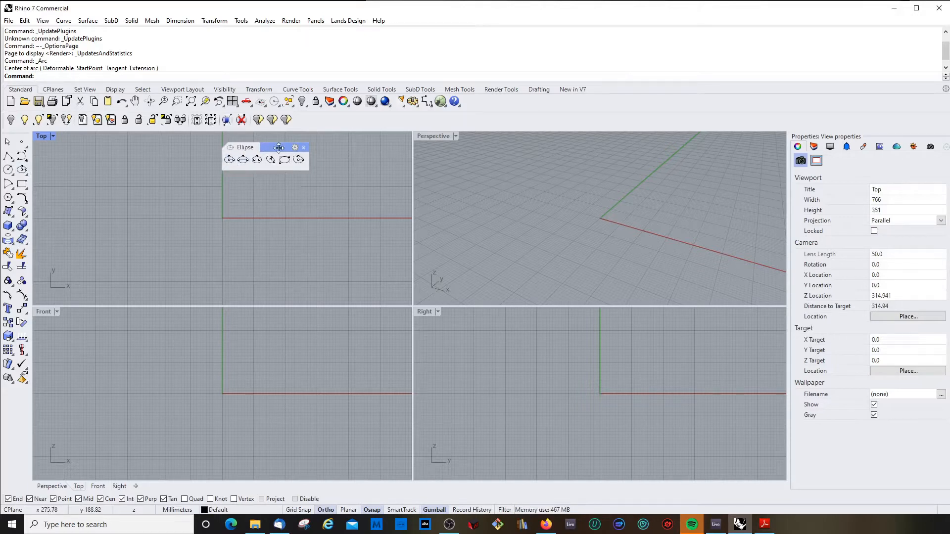
left_click_drag(277, 148, 214, 155)
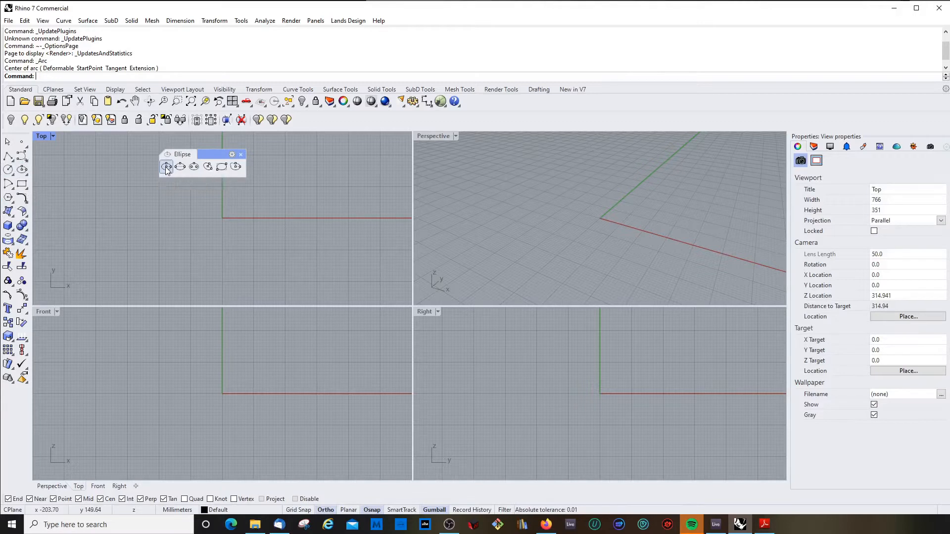
left_click_drag(208, 155, 193, 169)
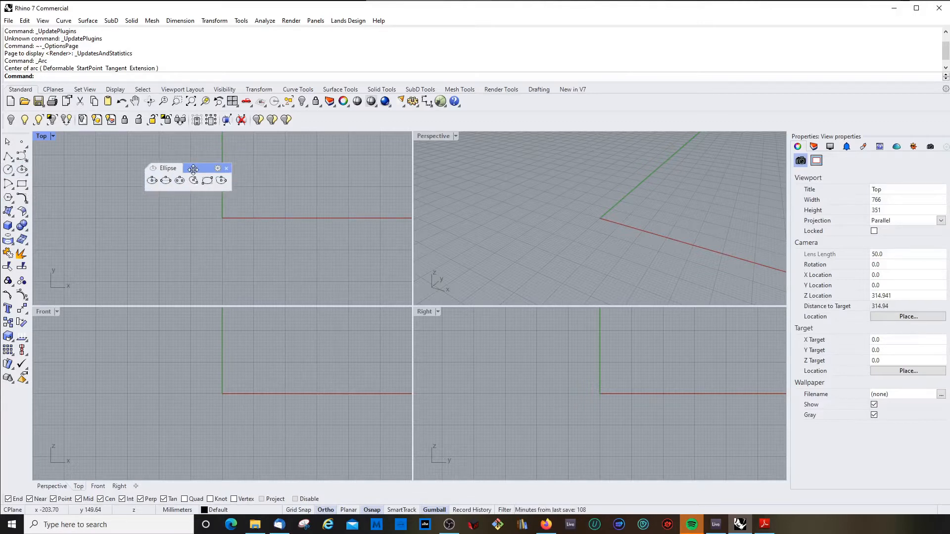
double_click(41, 136)
left_click_drag(193, 168, 137, 168)
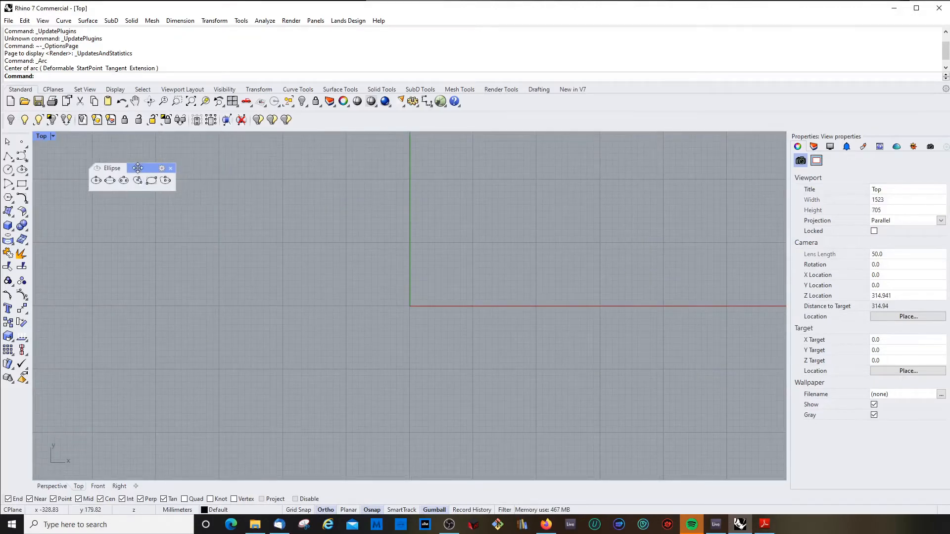
Draw an ellipse centred at 0,0,0 with its first axis along X and a second semi-axis of about 99 mm, and delete it
left_click(96, 181)
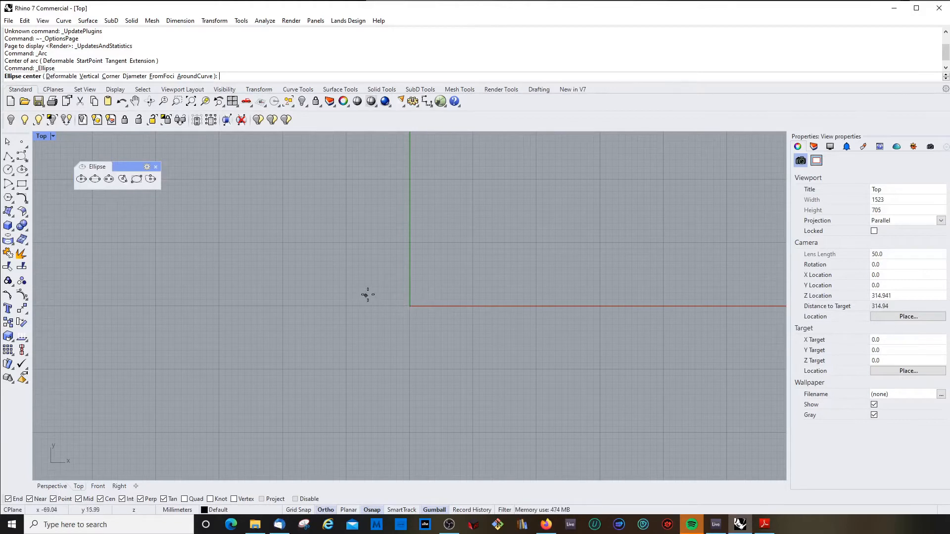
type("0,0,0")
key("Return")
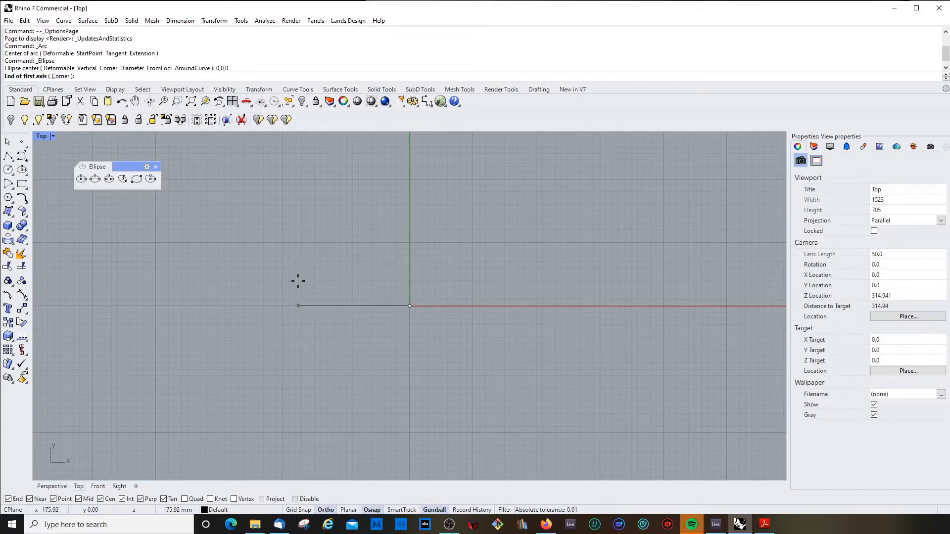
left_click(537, 306)
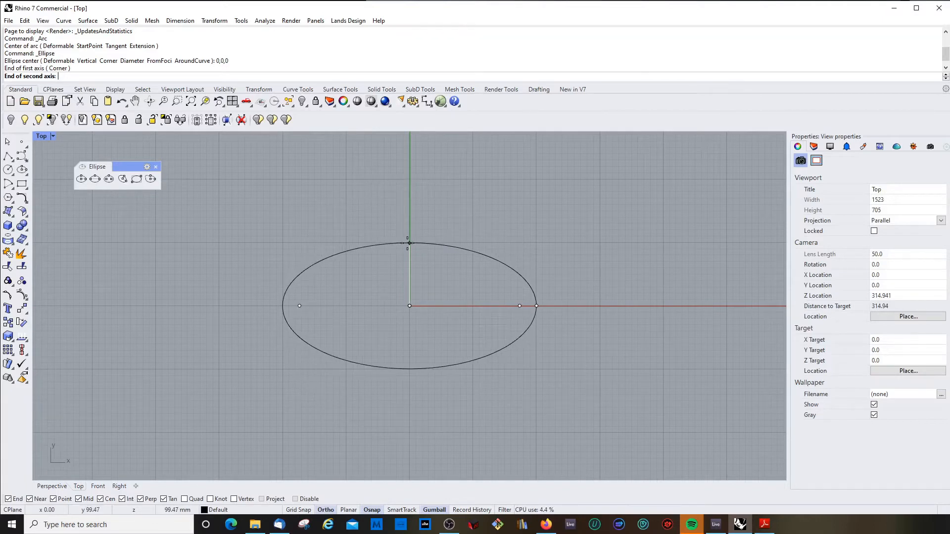
left_click(409, 243)
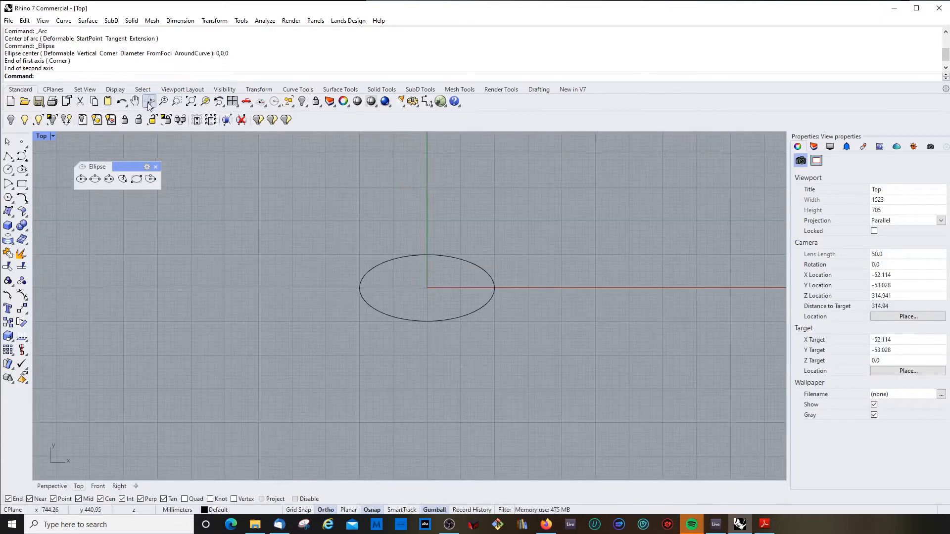
left_click(150, 101)
left_click_drag(439, 291, 432, 245)
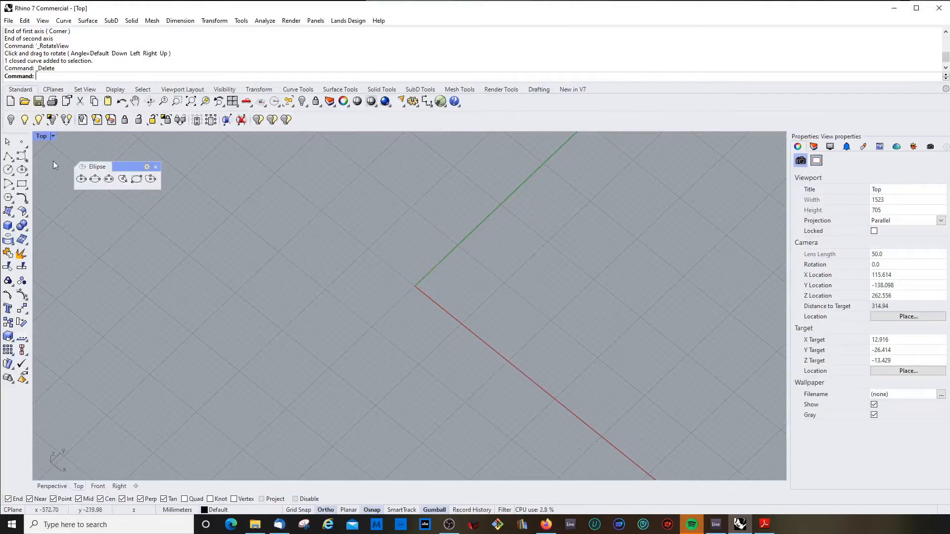
Draw an ellipse by diameter in the world Top view, with its first axis running from 0,0,0 along X, and delete it
left_click(94, 182)
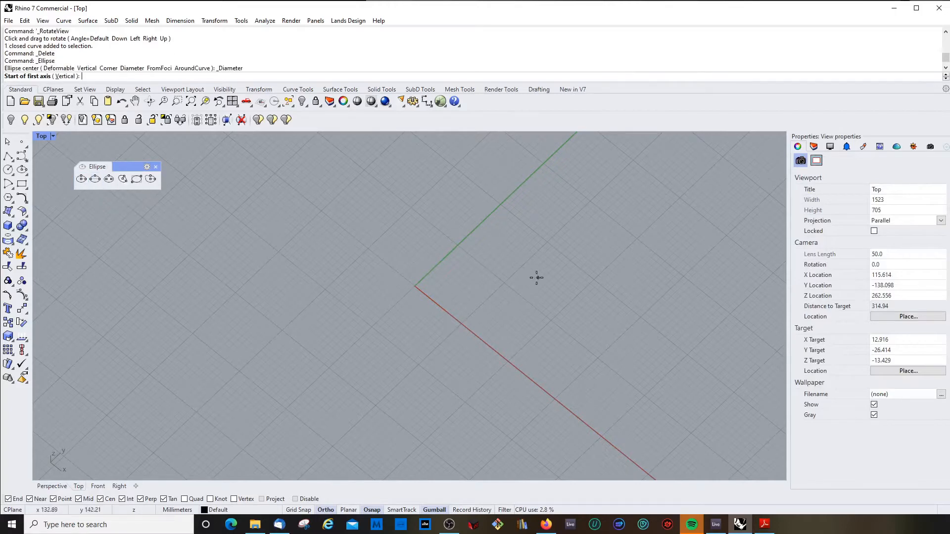
left_click(42, 137)
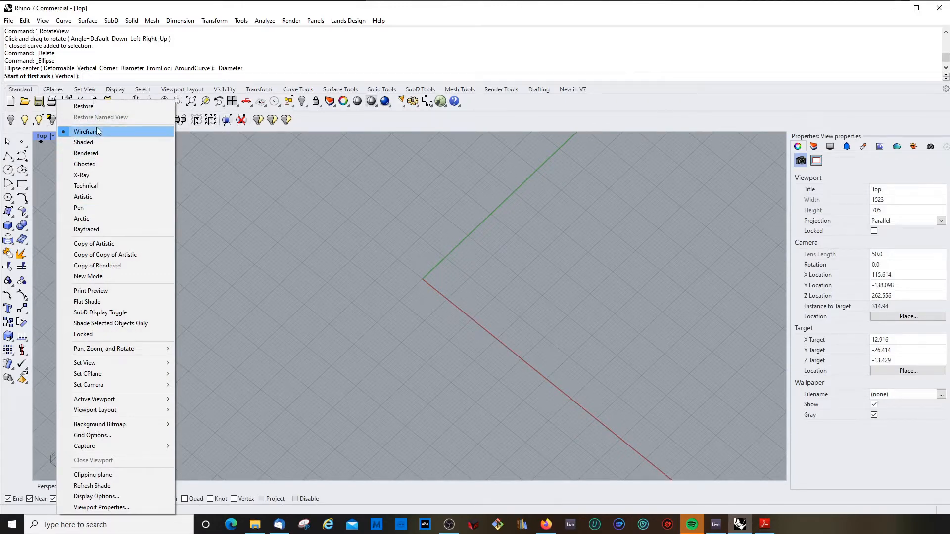
type("0,0,0,")
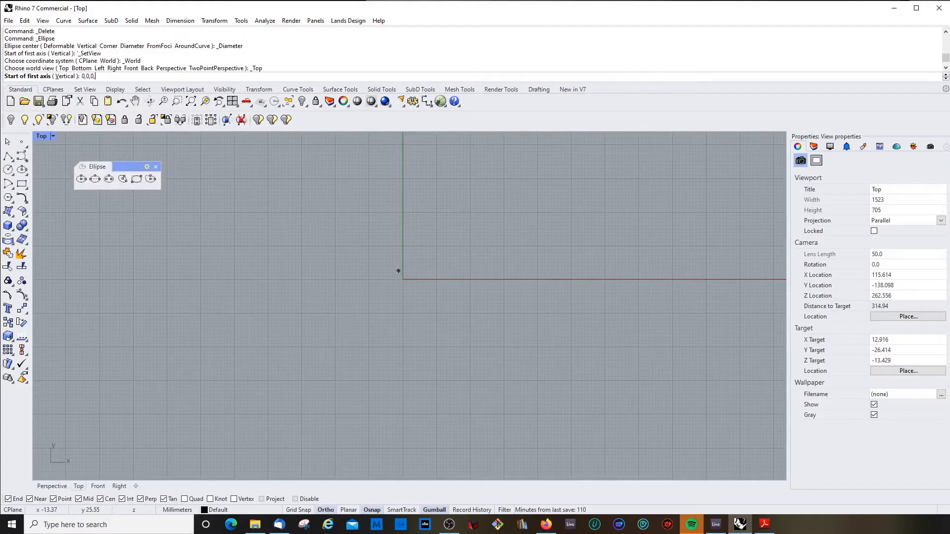
key("Return")
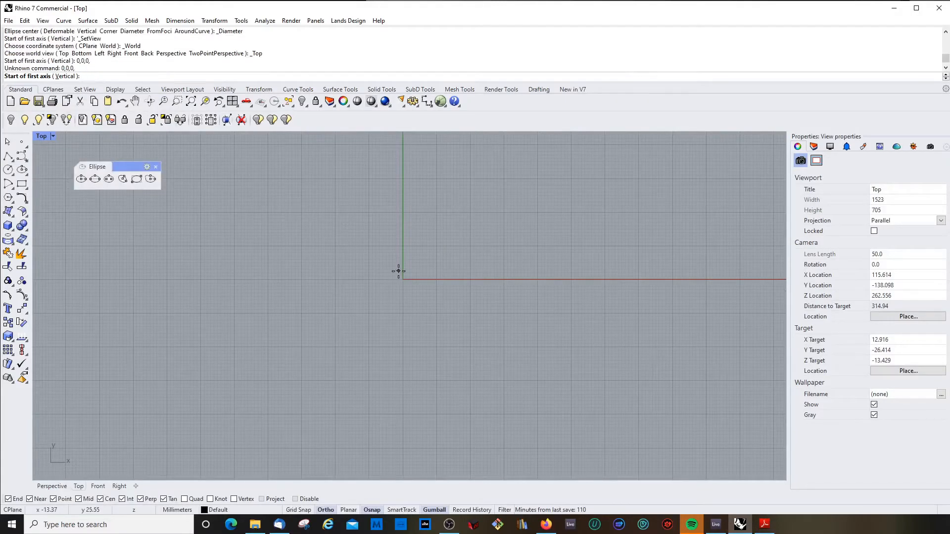
type("0,0,0")
key("Return")
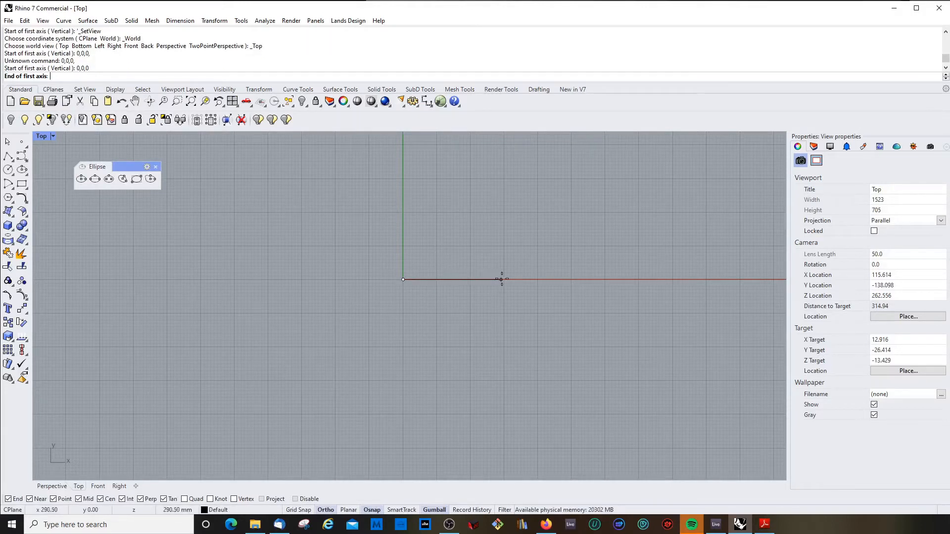
left_click(537, 279)
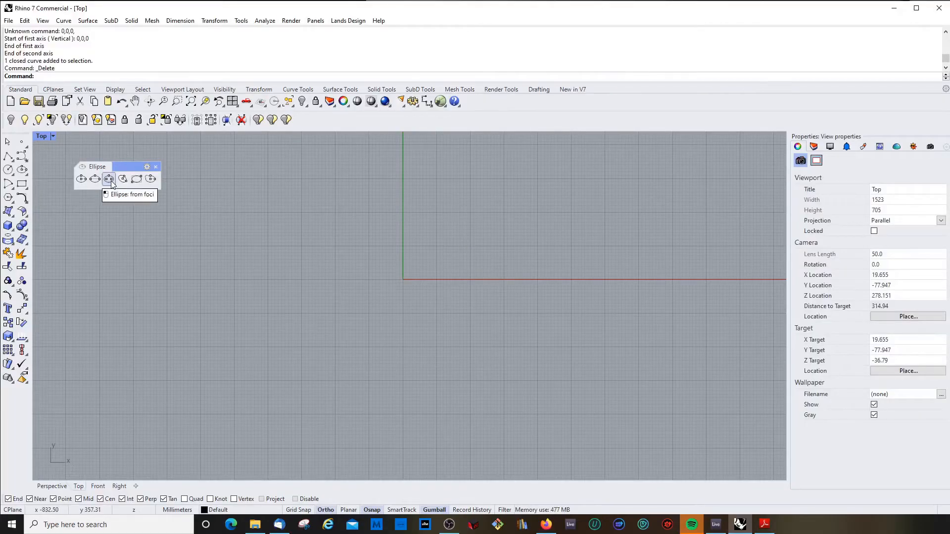
Draw an ellipse from two horizontally spaced foci either side of the Y axis, with MarkFoci set to Yes
left_click(110, 179)
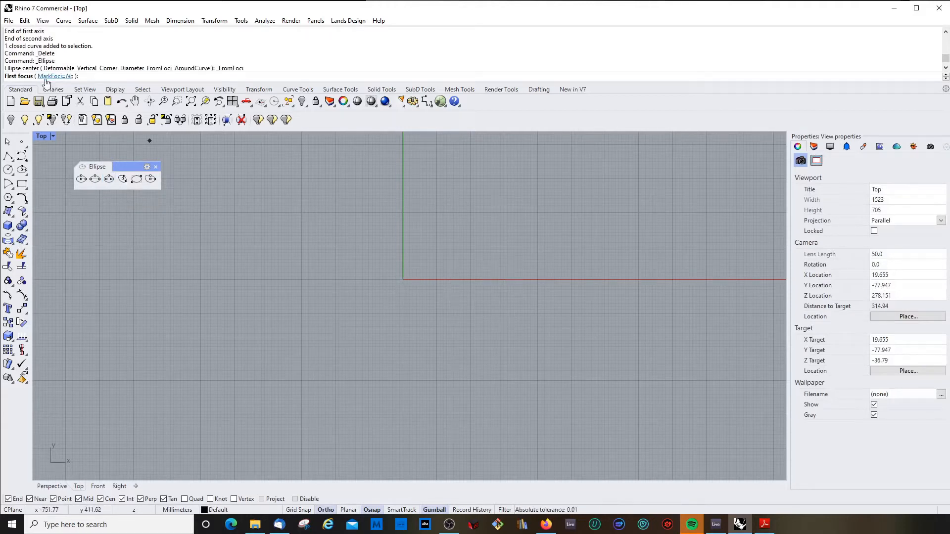
type("m")
key("Return")
left_click(300, 255)
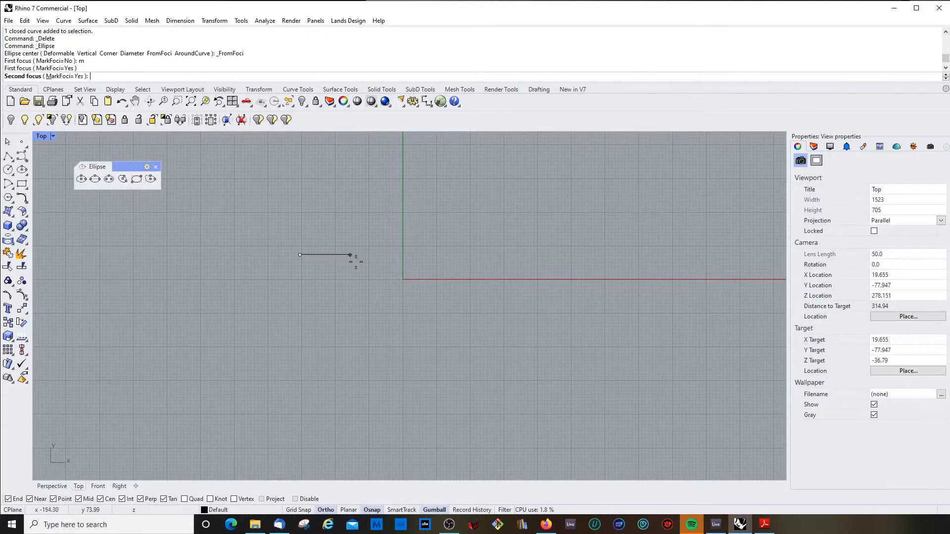
left_click(452, 255)
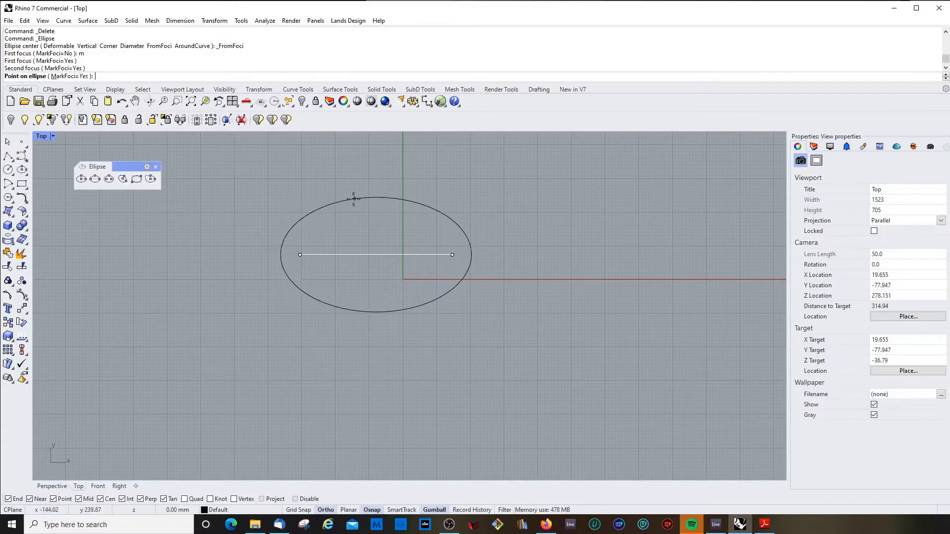
left_click(467, 267)
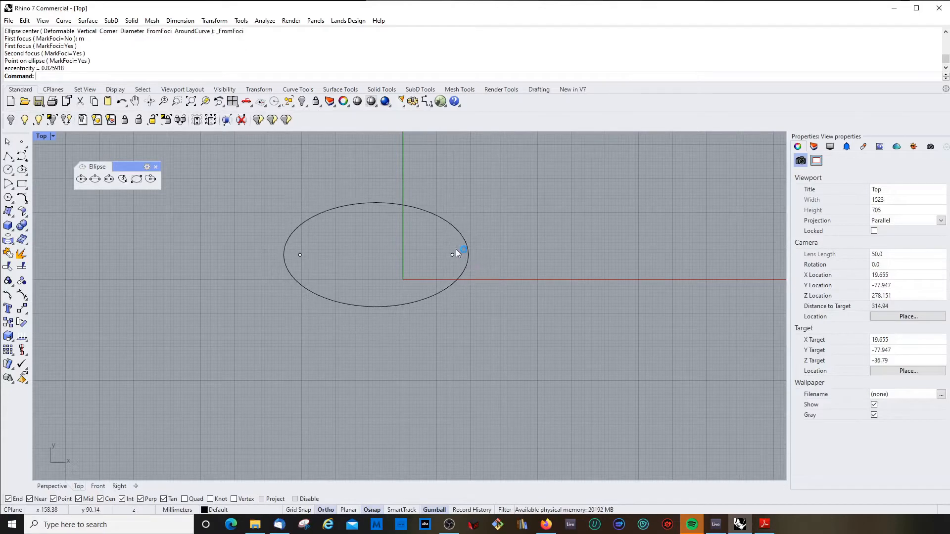
Select the two marked focus points to inspect them, and delete them together with their ellipse
left_click(454, 255)
left_click(300, 255, "shift")
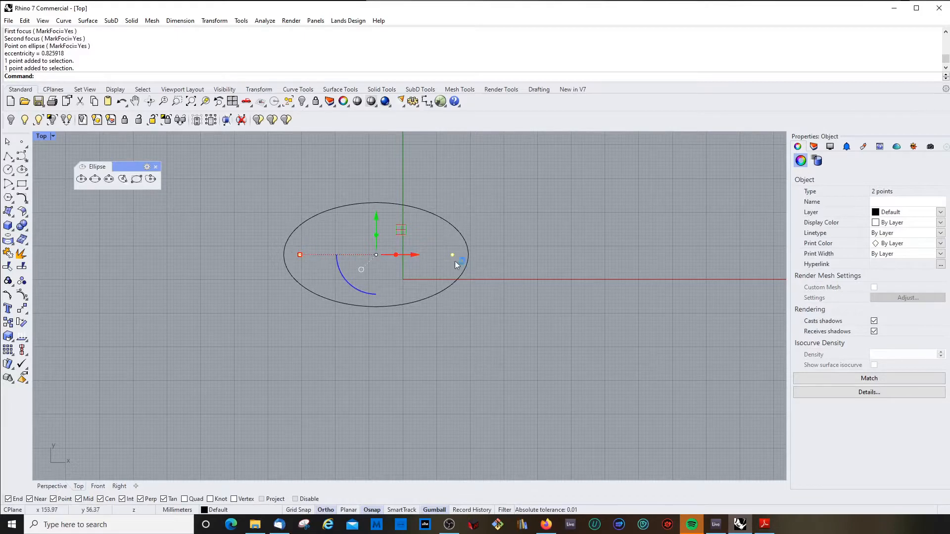
left_click_drag(245, 183, 613, 363)
key("Delete")
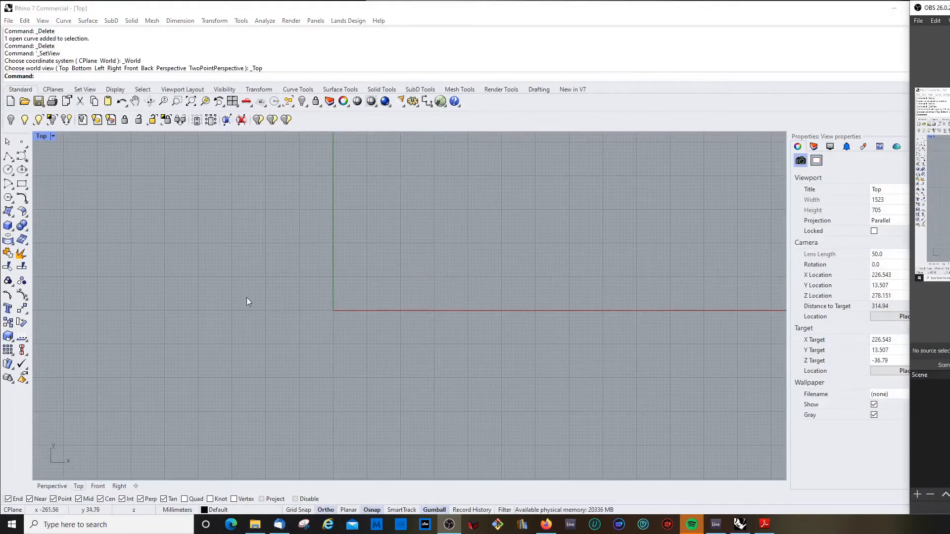
Draw an open S-shaped degree 3 control-point curve with five points across the ground plane in the maximized Perspective viewport
double_click(43, 138)
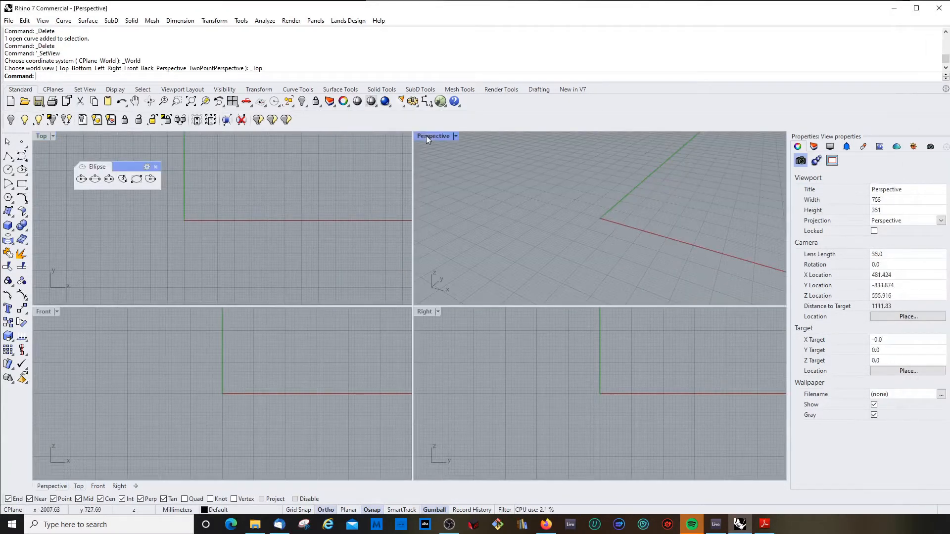
double_click(428, 135)
left_click(22, 156)
left_click(208, 291)
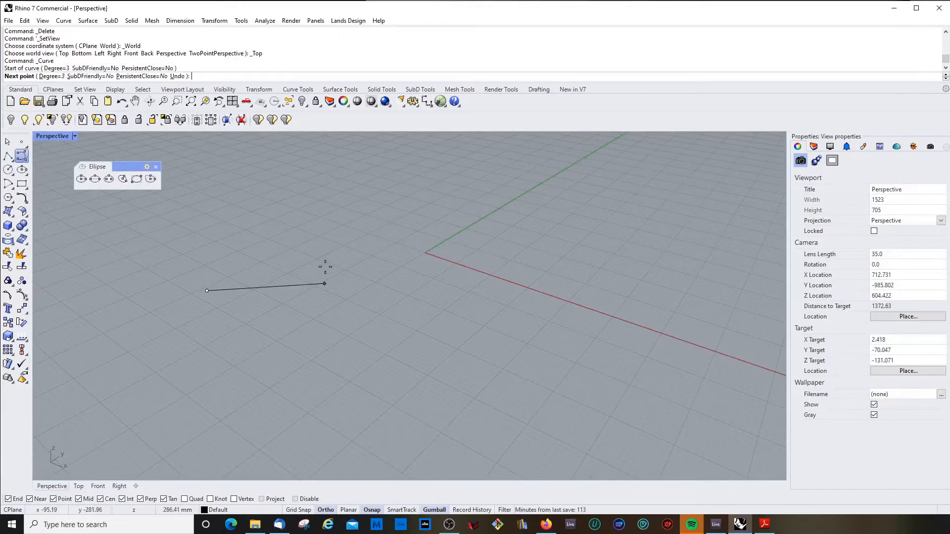
left_click(324, 284)
left_click(443, 217)
left_click(623, 270)
left_click(682, 219)
right_click(614, 235)
right_click_drag(614, 236, 481, 276)
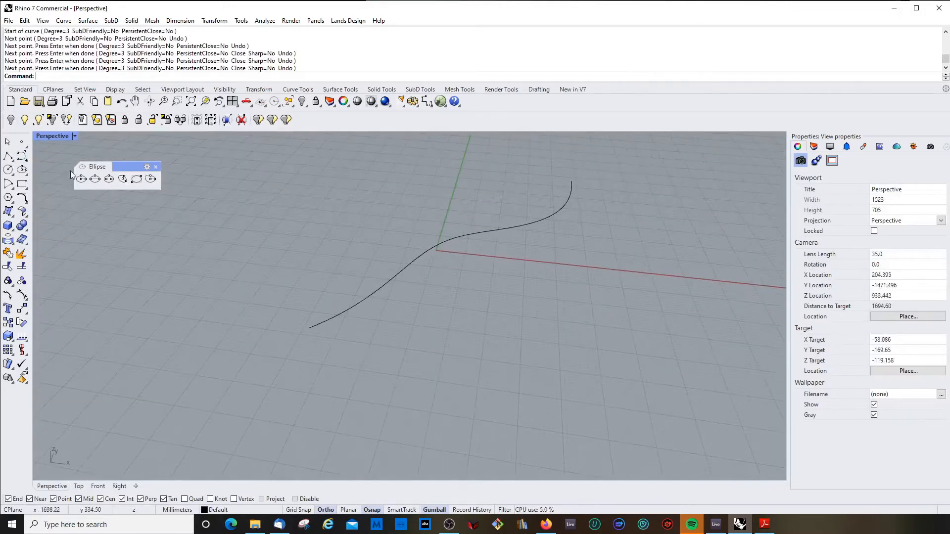
Draw an ellipse around the S-shaped curve, centred on the curve near its front end
left_click(123, 180)
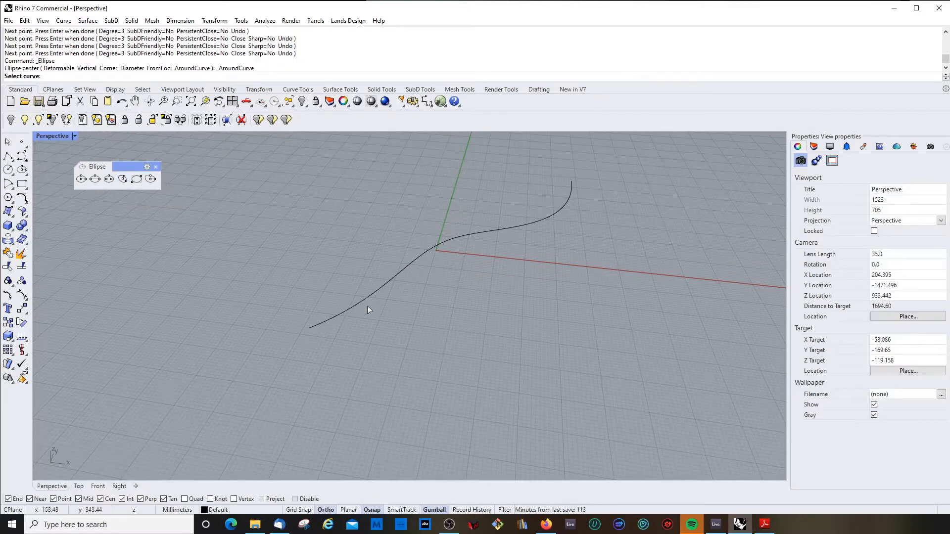
left_click(367, 299)
left_click(351, 307)
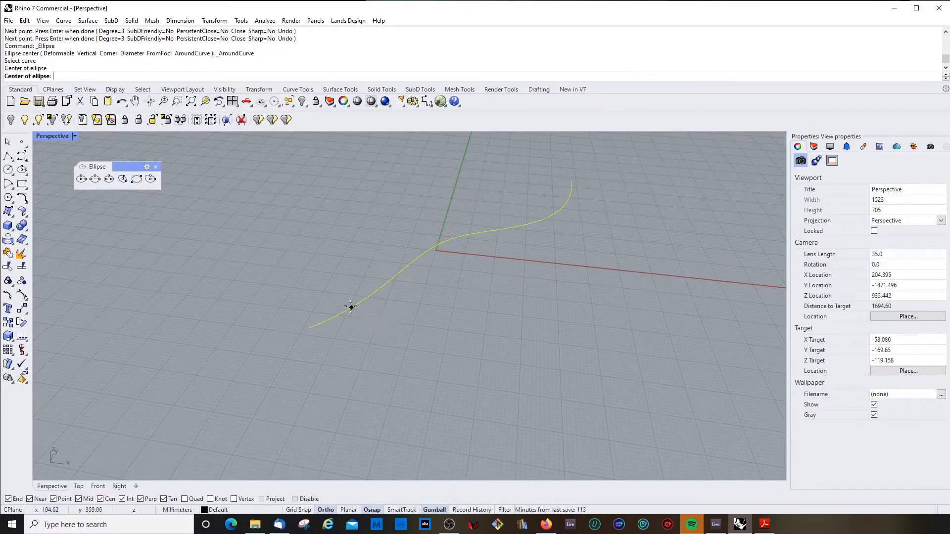
left_click(400, 340)
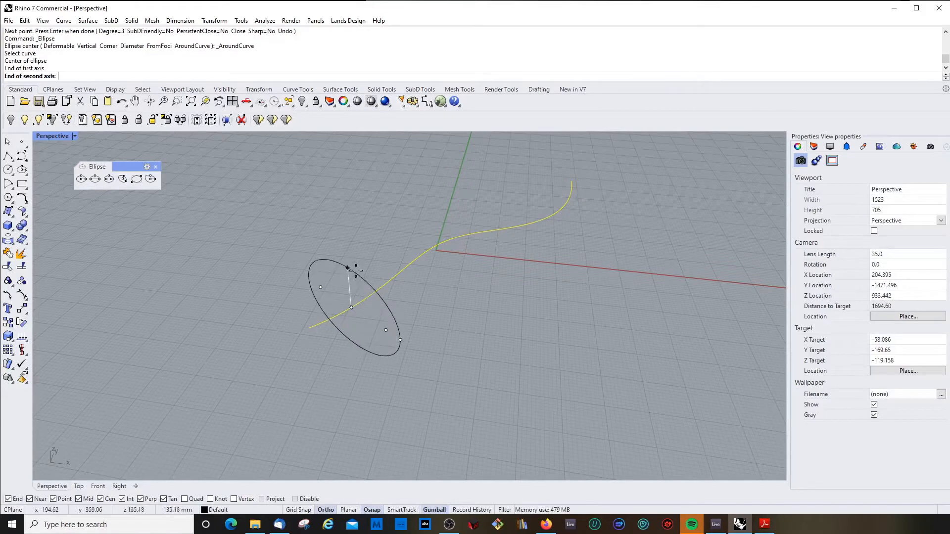
left_click(350, 281)
Draw a second ellipse around the curve, centred on it just before the origin
right_click_drag(426, 296, 438, 276)
right_click(429, 261)
left_click(424, 257)
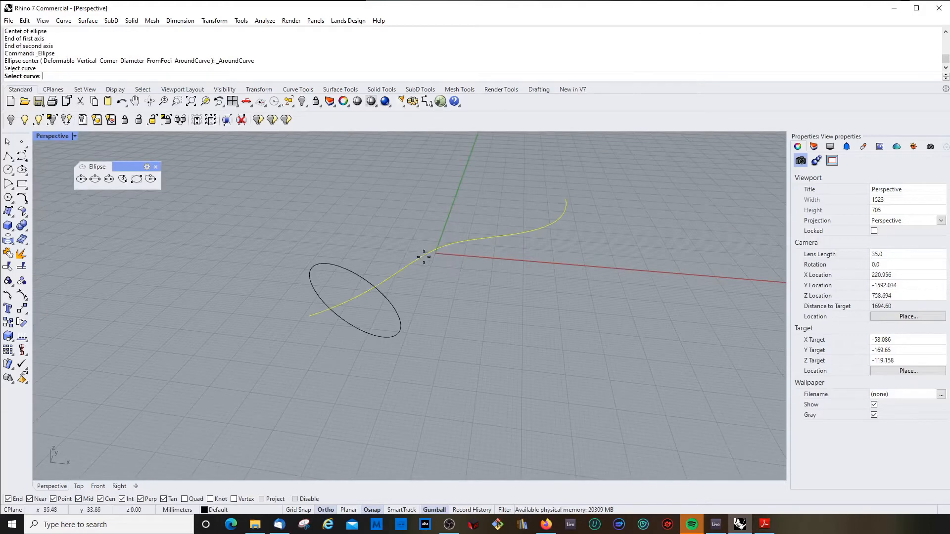
left_click(423, 255)
left_click(443, 285)
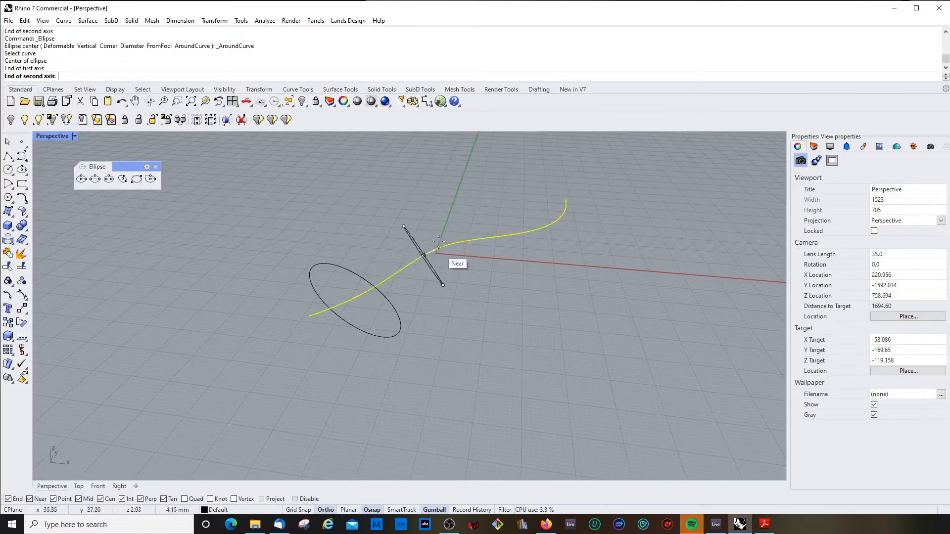
right_click_drag(429, 223, 451, 196)
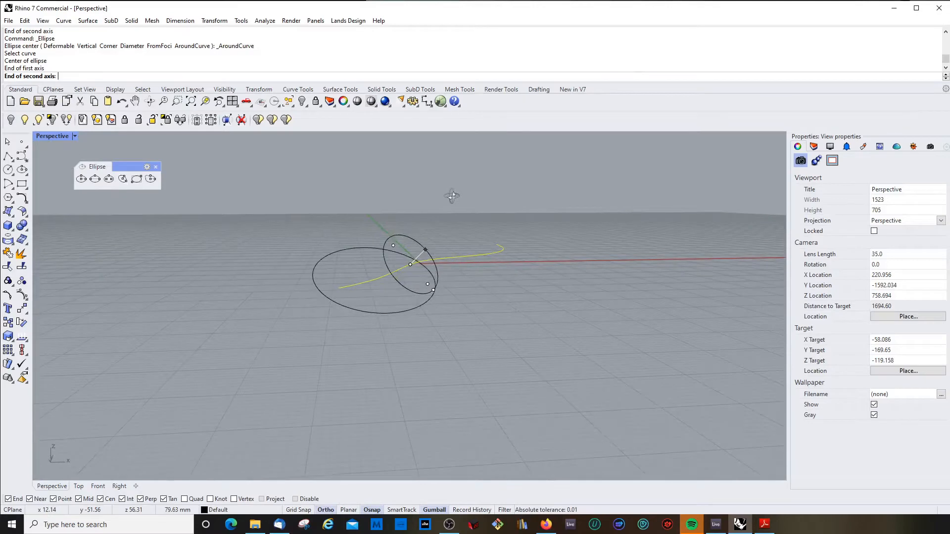
left_click(421, 248)
Draw a third ellipse around the S-shaped curve, centred on it between the origin and the curve's far end
right_click_drag(511, 291, 363, 296)
mouse_move(268, 299)
right_mouse_down()
mouse_move(267, 322)
mouse_move(387, 295)
mouse_move(519, 297)
mouse_move(307, 297)
mouse_move(268, 307)
right_mouse_up()
scroll(268, 307, "down", 5)
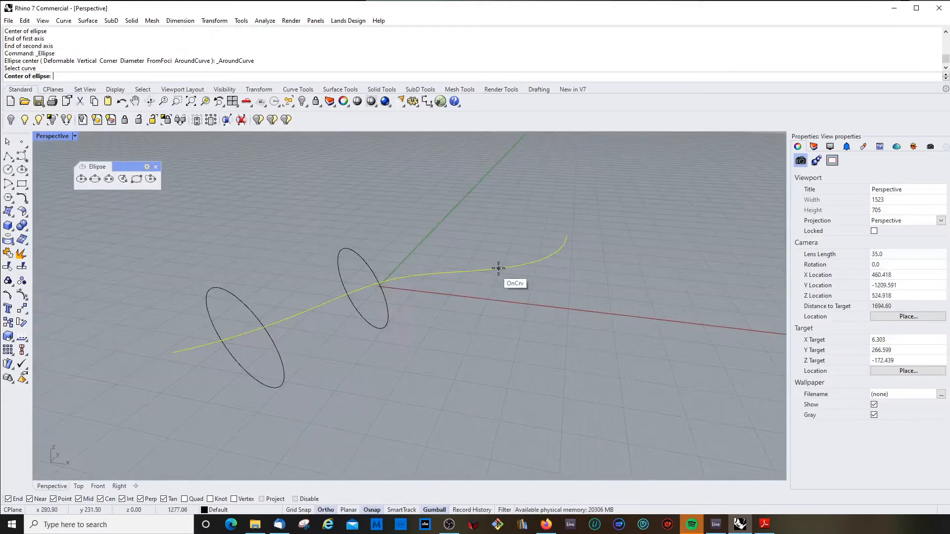
left_click(498, 268)
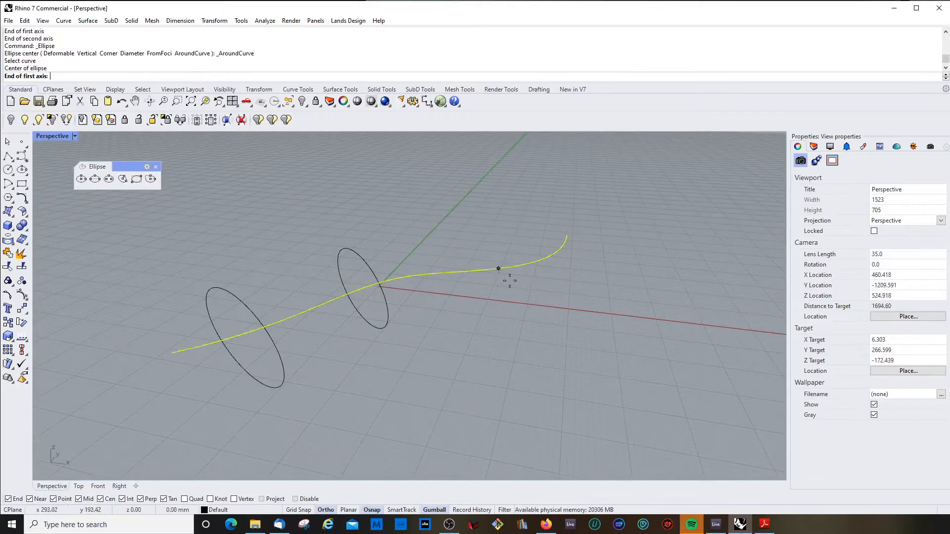
right_click_drag(524, 282, 580, 307)
left_click(539, 255)
left_click(491, 248)
Draw a fourth ellipse around the curve, centred on it just before its far end
scroll(361, 325, "down", 5)
scroll(477, 362, "up", 3)
right_click(460, 363)
left_click(455, 349)
left_click(455, 375)
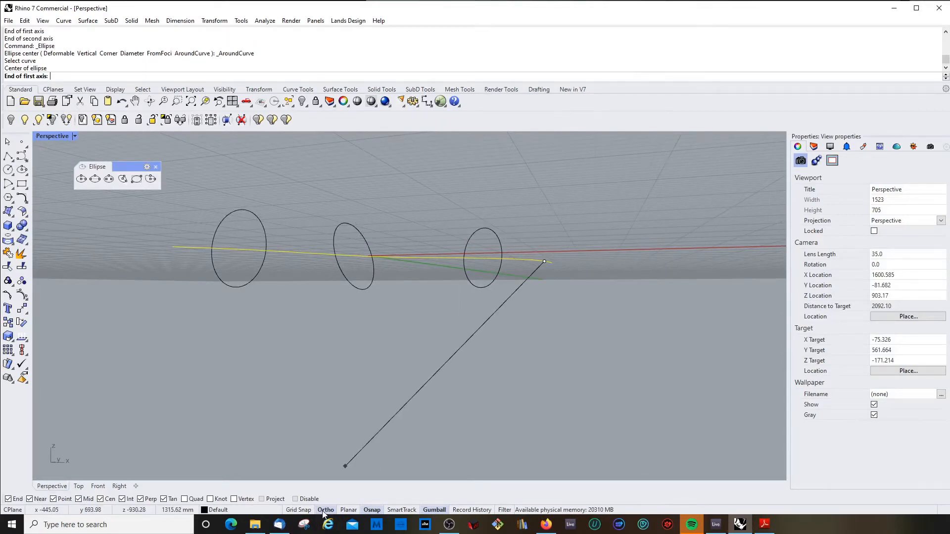
right_click_drag(547, 261, 547, 272)
right_click_drag(568, 312, 568, 303)
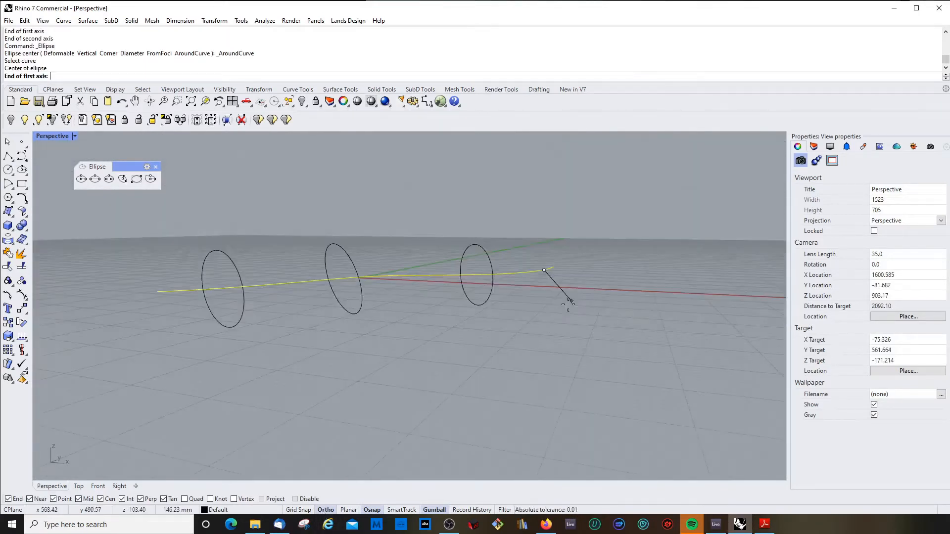
scroll(569, 303, "up", 3)
left_click(569, 300)
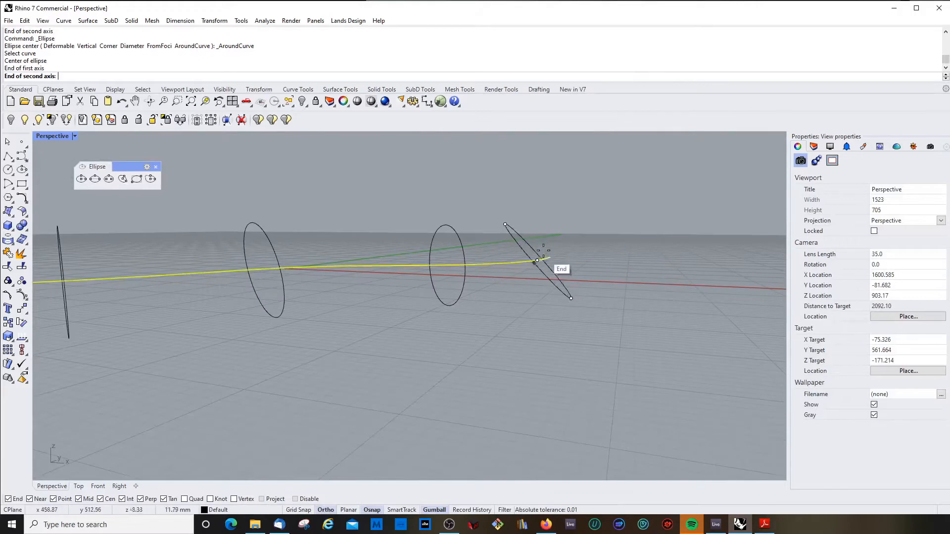
left_click(547, 228)
Draw two more ellipses around the curve, one at each of its ends
right_click_drag(547, 250, 492, 322)
scroll(491, 322, "down", 6)
right_click_drag(315, 362, 394, 335)
scroll(328, 364, "up", 6)
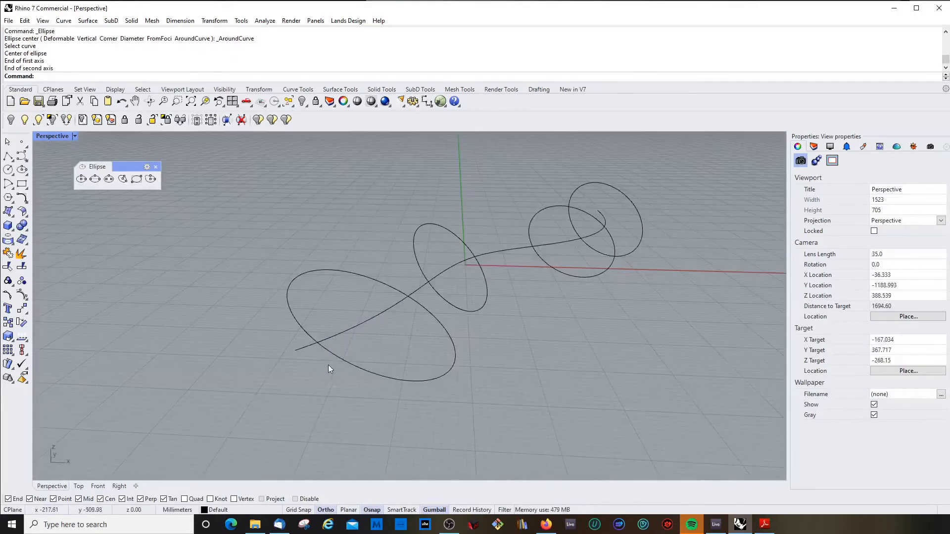
right_click(302, 365)
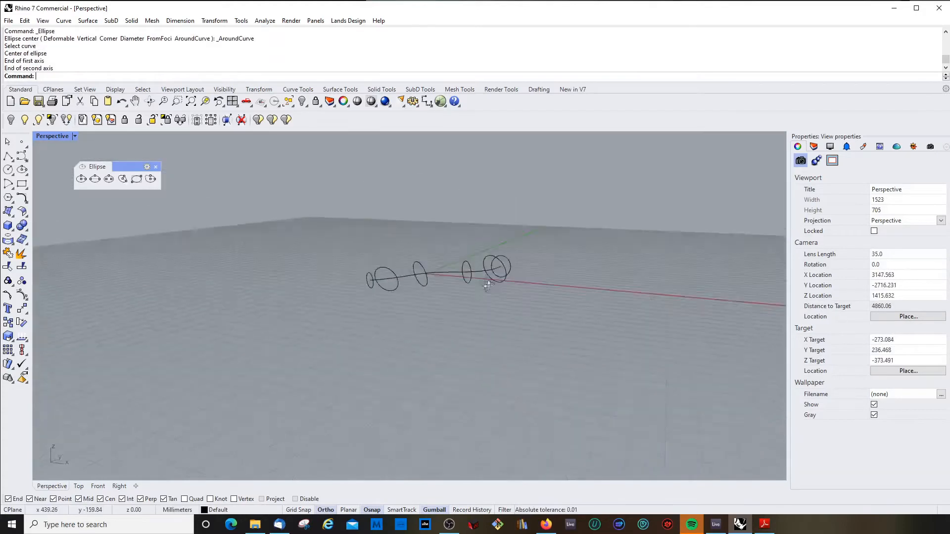
Loft a surface through all six ellipses with the Normal style and without simplifying the cross-section curves
right_click_drag(494, 307, 523, 263)
left_click(523, 262)
left_click(496, 234)
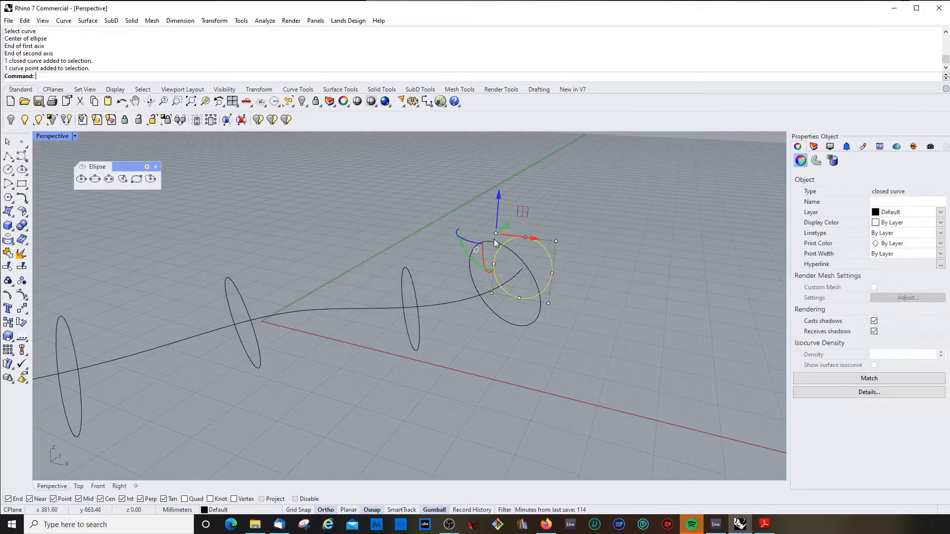
left_click_drag(573, 186, 296, 267)
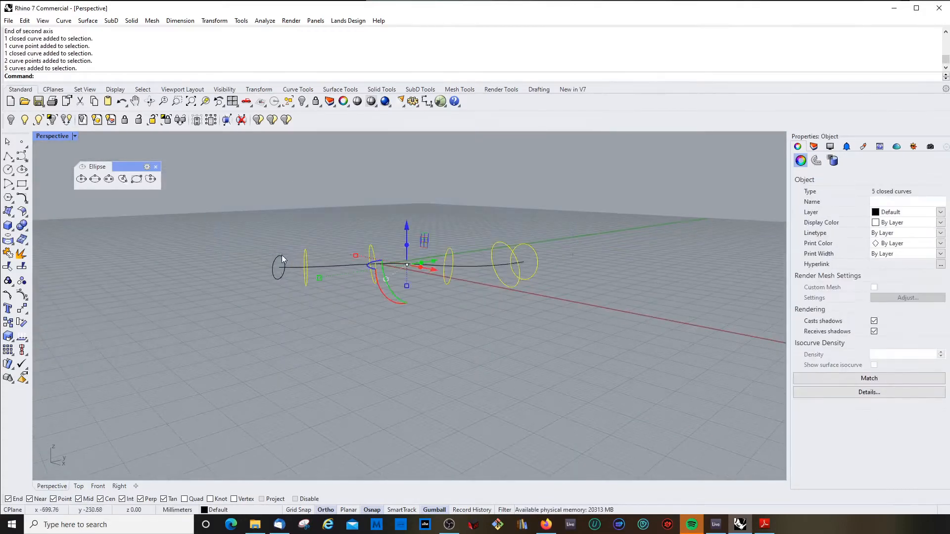
left_click(282, 259, "shift")
right_click_drag(283, 259, 388, 311)
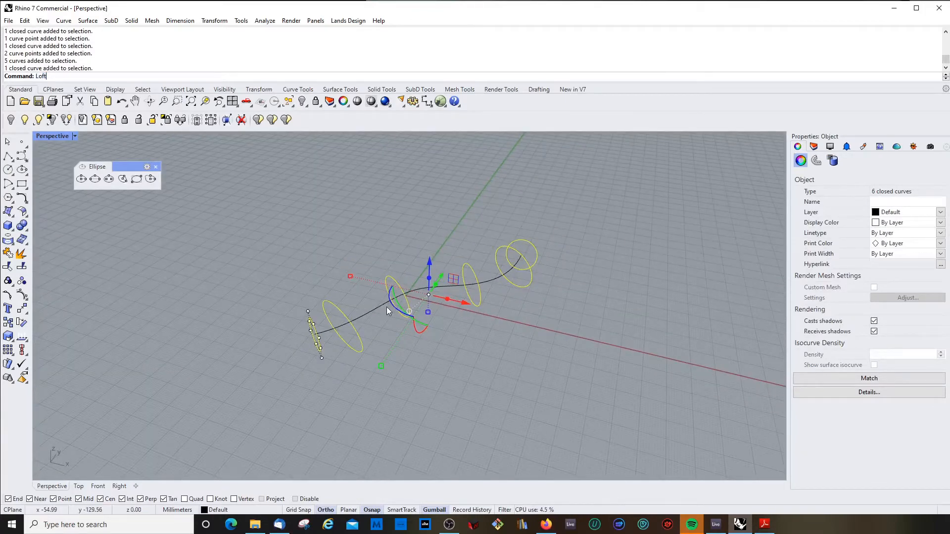
key("Return")
key("Return")
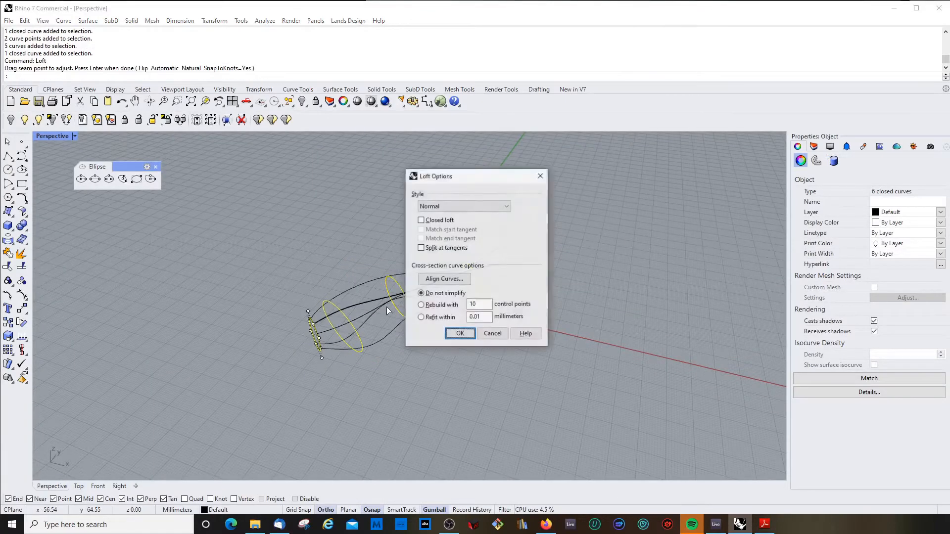
left_click(457, 333)
Show the lofted surface in the Rendered display mode in the Perspective viewport
left_click(74, 136)
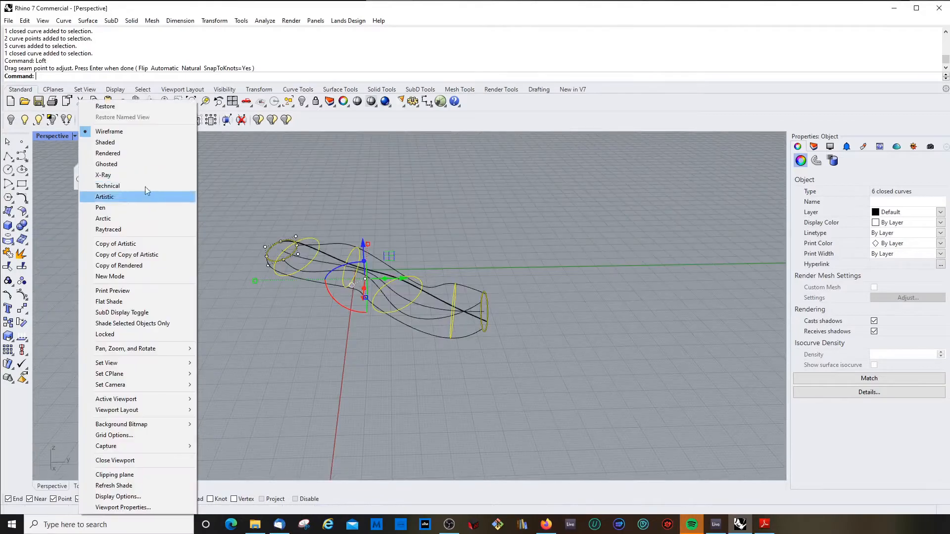
left_click(130, 153)
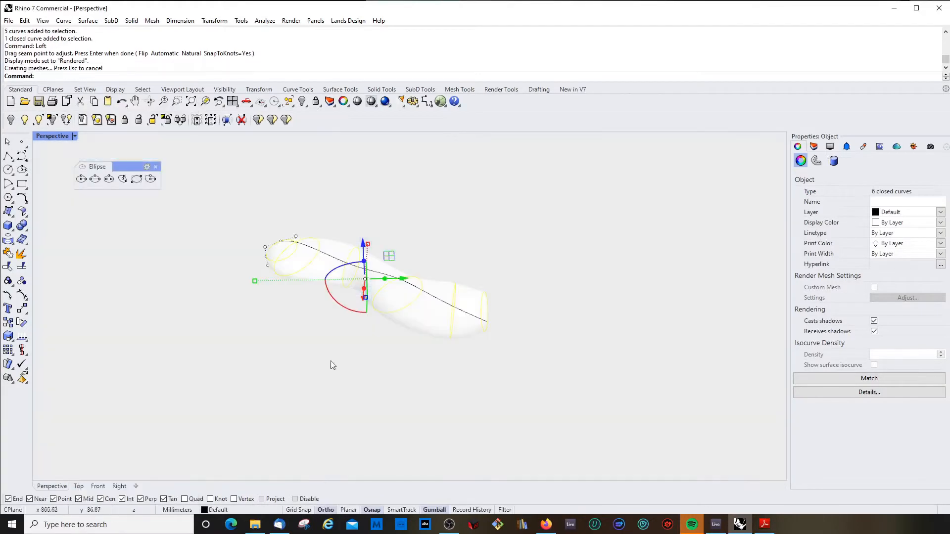
right_click_drag(331, 363, 465, 349)
right_click_drag(465, 349, 478, 348)
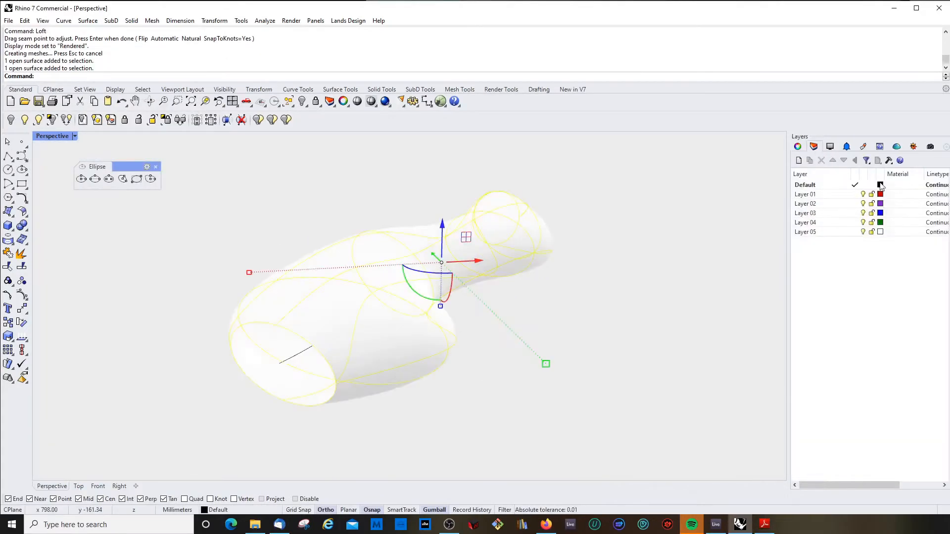
Give the Default layer's plaster material a light blue colour
left_click(880, 185)
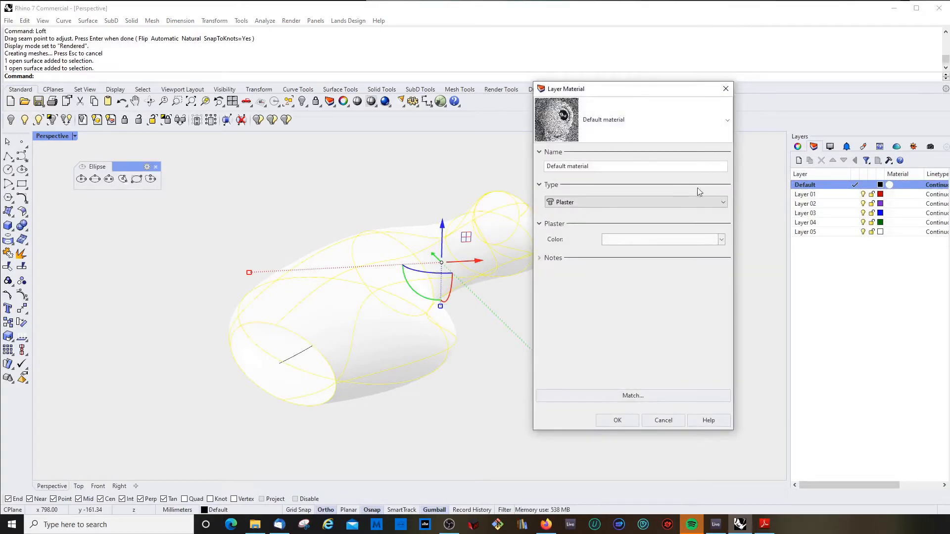
left_click(721, 240)
left_click(758, 255)
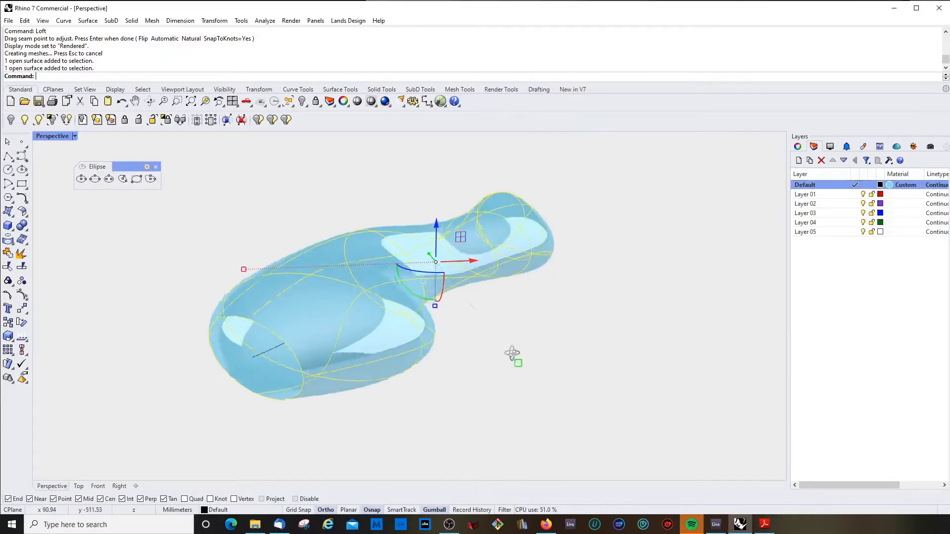
right_click_drag(513, 356, 493, 366)
scroll(509, 316, "down", 8)
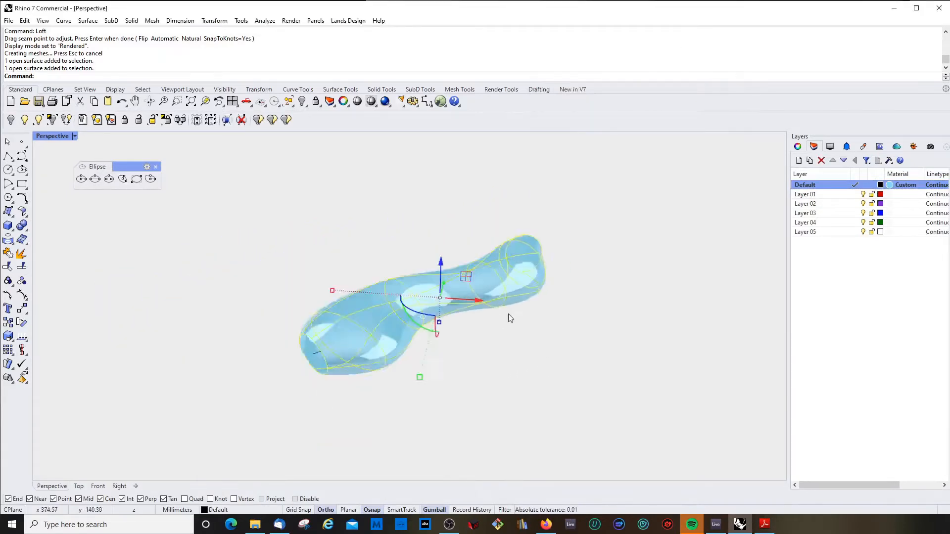
right_click_drag(509, 316, 488, 306)
Turn on shadows for the Rendered display of the lofted surface
left_click(494, 359)
scroll(528, 282, "up", 5)
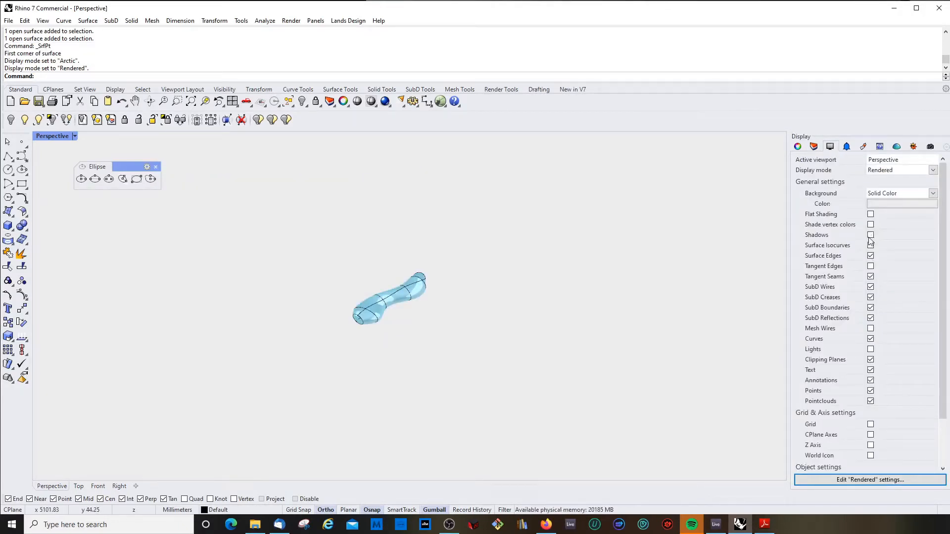
left_click(870, 236)
right_click_drag(370, 309, 474, 298)
scroll(381, 309, "up", 7)
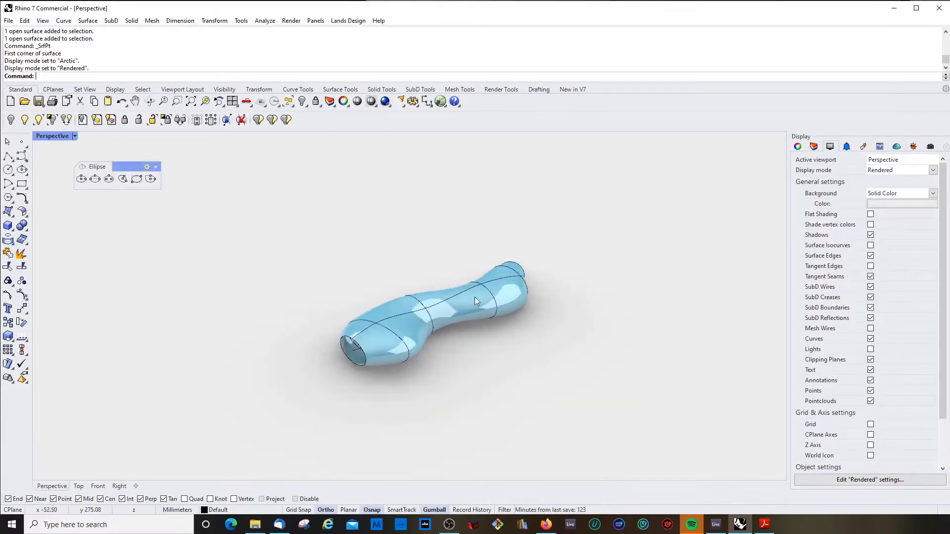
scroll(474, 298, "up", 2)
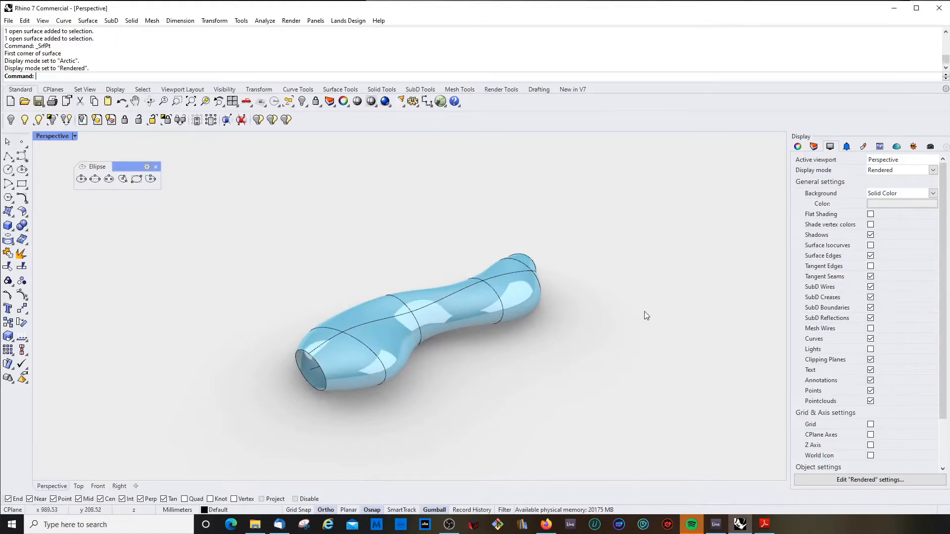
Move the lofted surface and its curves to the negative X side of the origin, and set the viewport to Shaded display
left_click(456, 303)
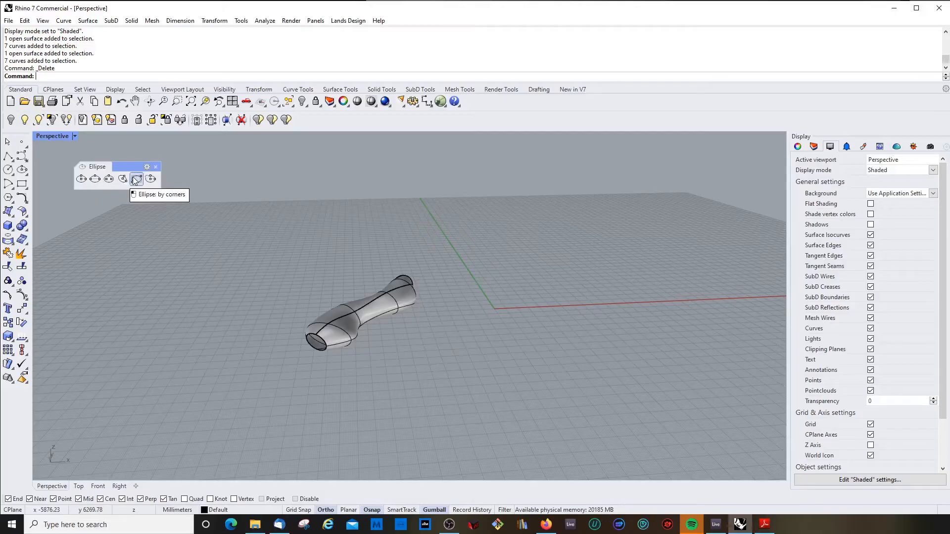
scroll(442, 334, "down", 3)
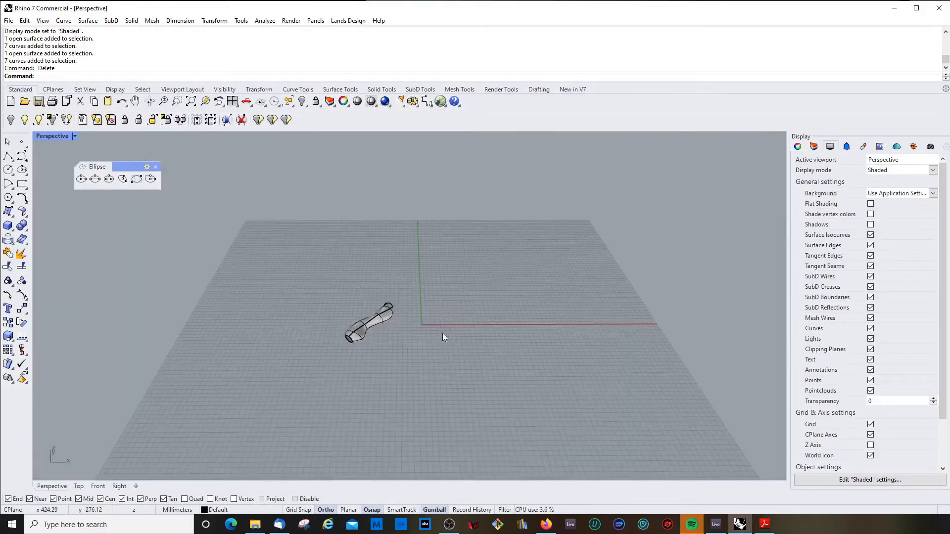
scroll(435, 334, "up", 6)
right_click_drag(384, 327, 380, 323)
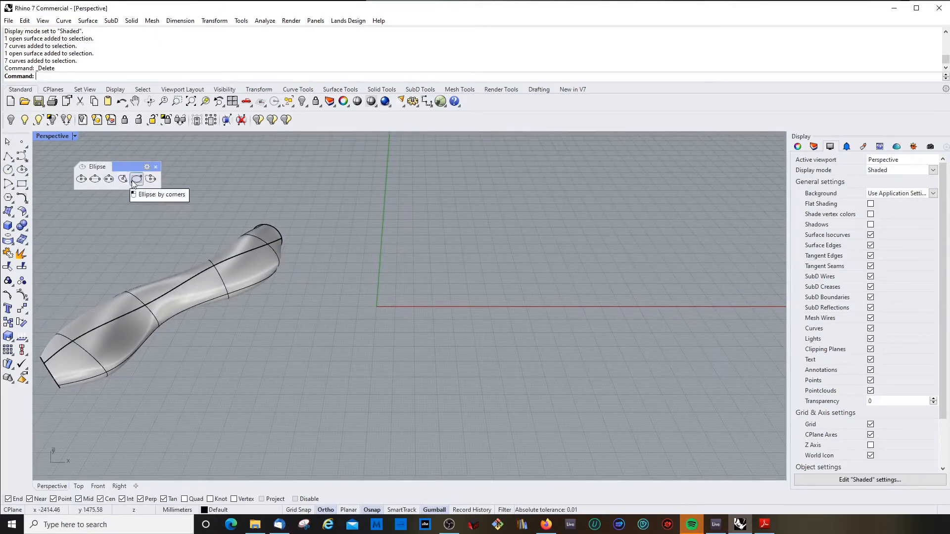
Draw a rectangle on the ground plane from 0,0,0 to a freely picked corner in the positive X and Y direction
left_click(21, 185)
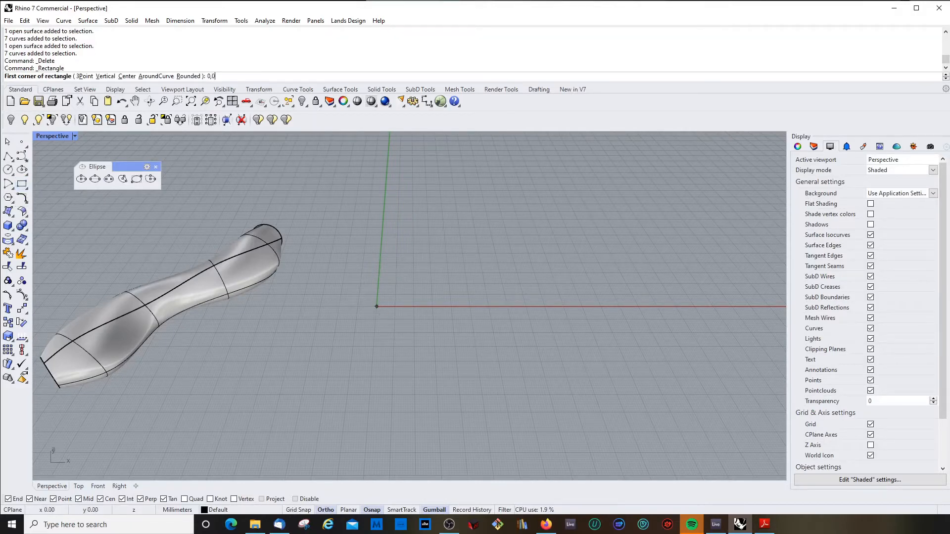
type("0,0,0")
key("Return")
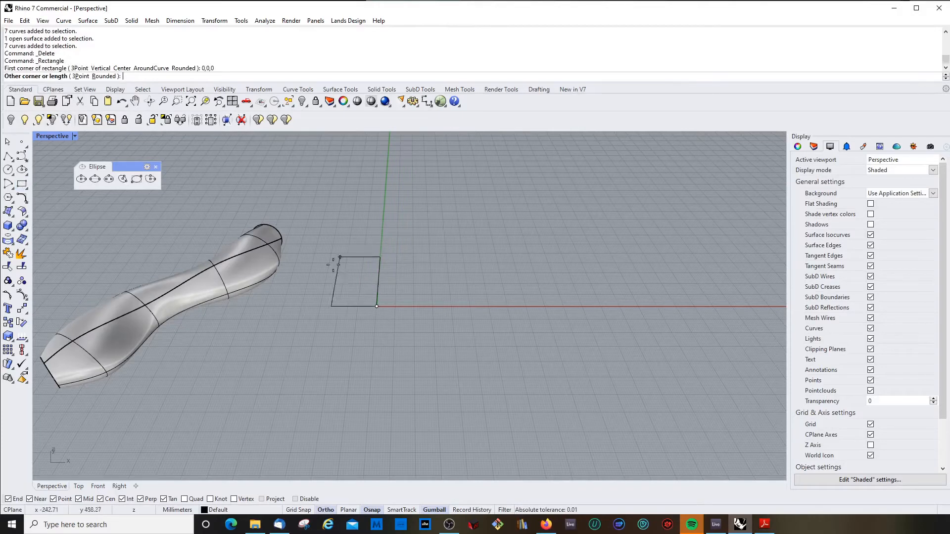
scroll(346, 277, "down", 2)
scroll(316, 297, "up", 3)
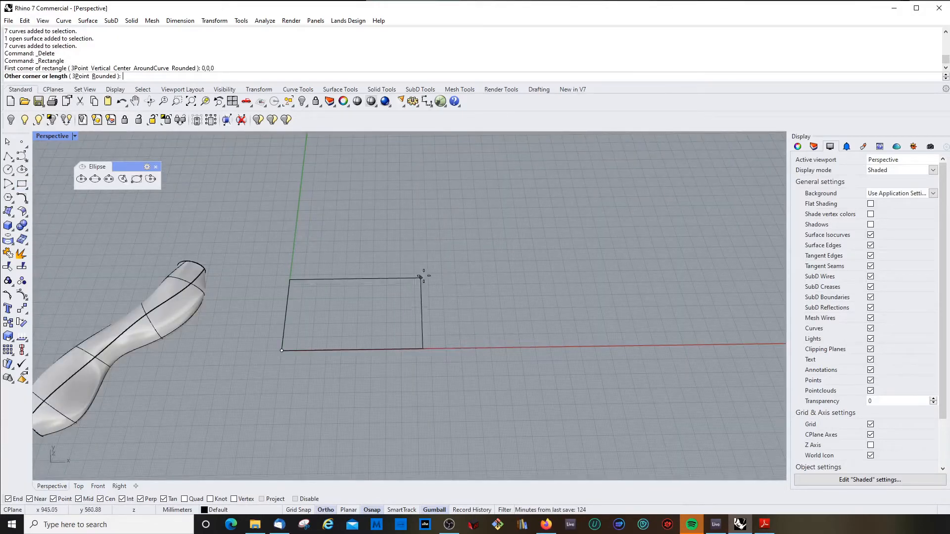
left_click(446, 274)
scroll(501, 335, "down", 3)
scroll(482, 323, "up", 4)
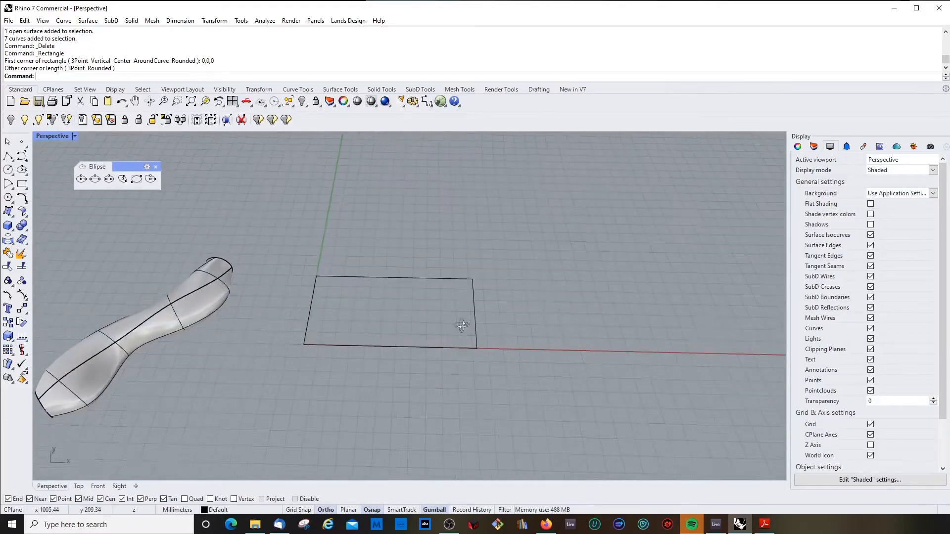
Draw an ellipse by corners inside the rectangle, from its far corner in positive X and Y to the origin corner
left_click(136, 180)
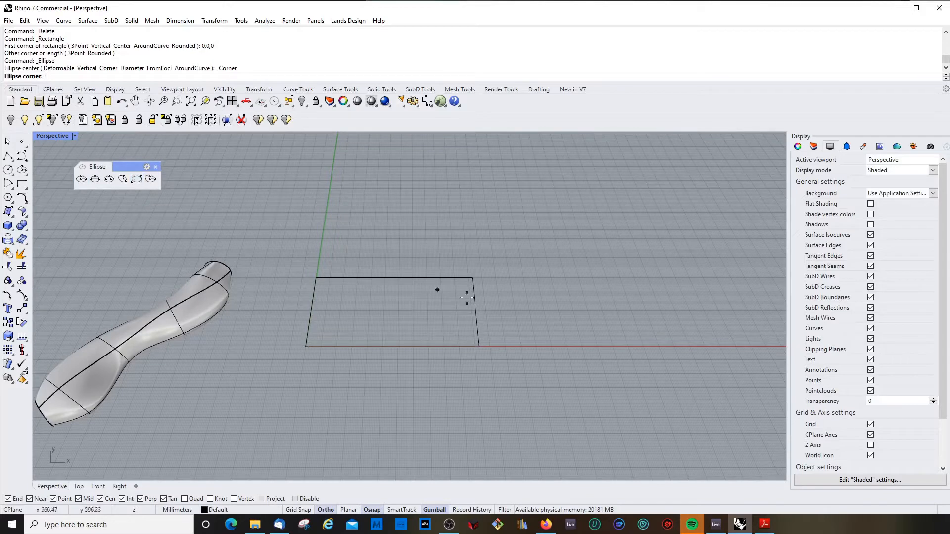
left_click(470, 277)
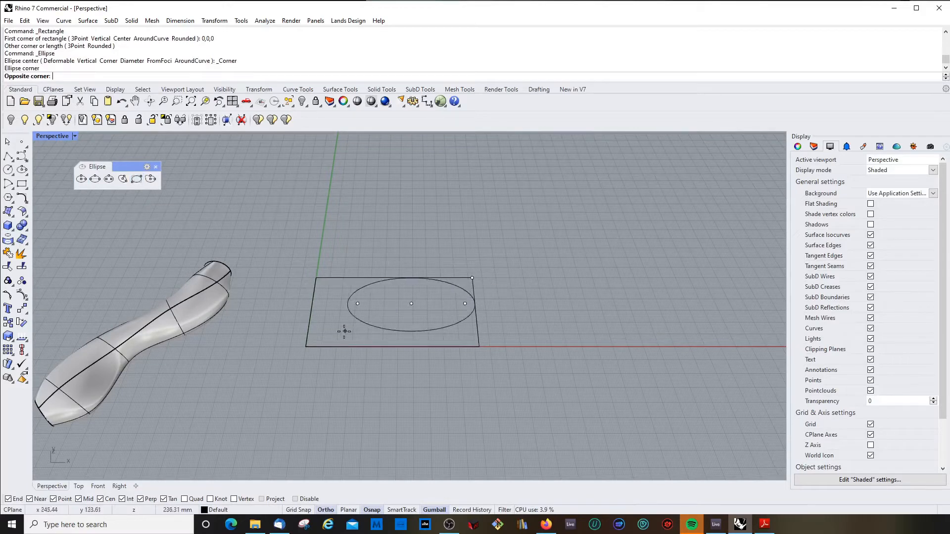
left_click(306, 346)
mouse_move(303, 349)
right_mouse_down()
mouse_move(337, 307)
mouse_move(388, 287)
mouse_move(358, 275)
right_mouse_up()
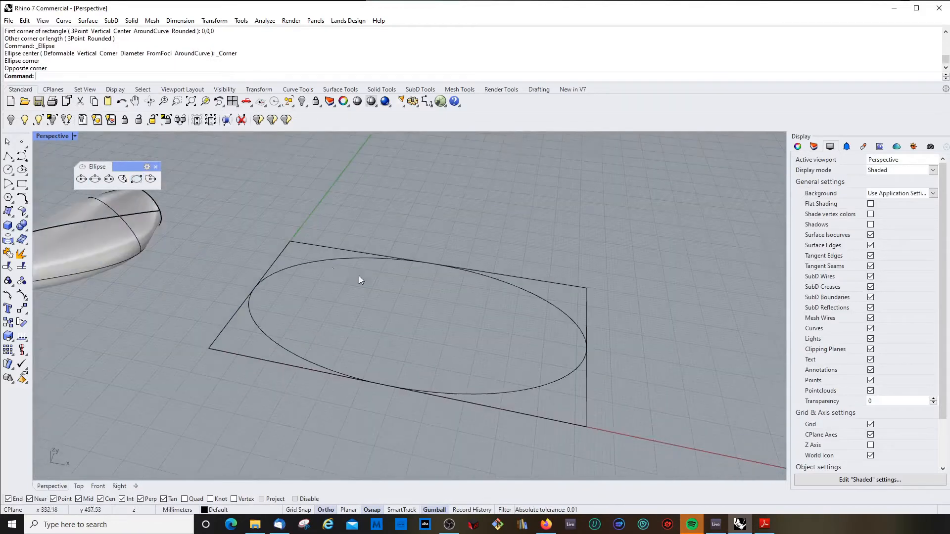
Select the ellipse and the rectangle around it to examine how the two curves touch
left_click(324, 259)
left_click(326, 240)
scroll(326, 239, "down", 7)
right_click_drag(326, 240, 334, 270)
scroll(334, 270, "up", 7)
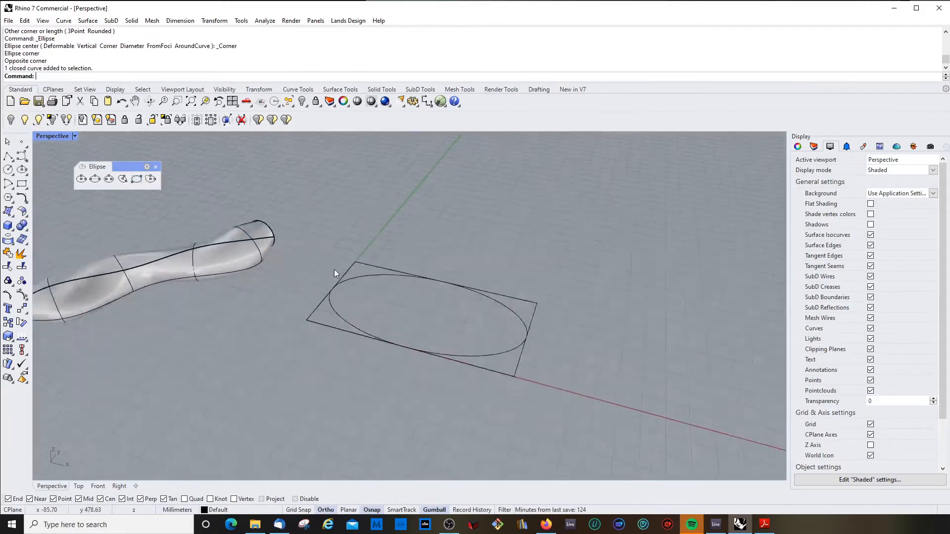
left_click(394, 267)
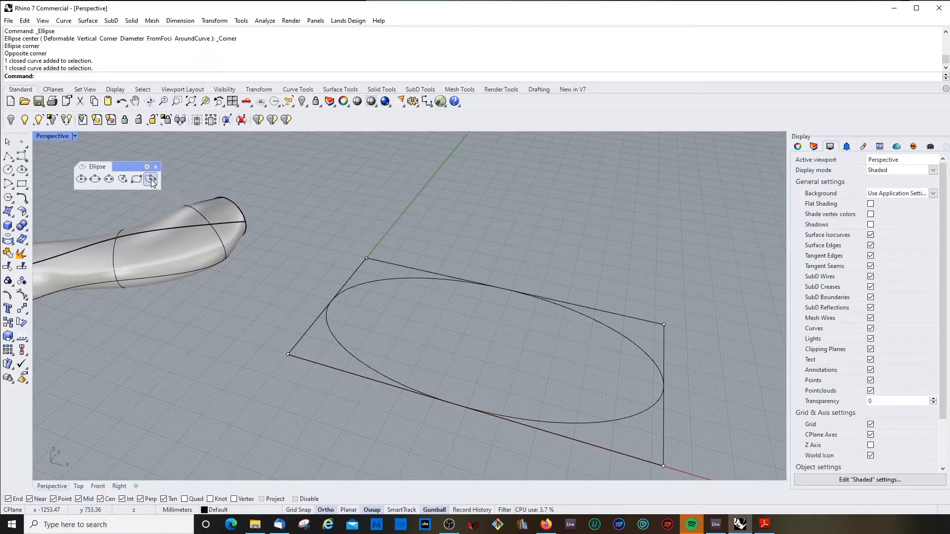
Draw an ellipse from its center beyond the rectangle in positive X, with a second semi-axis of about 381 mm
left_click(81, 179)
scroll(349, 268, "down", 5)
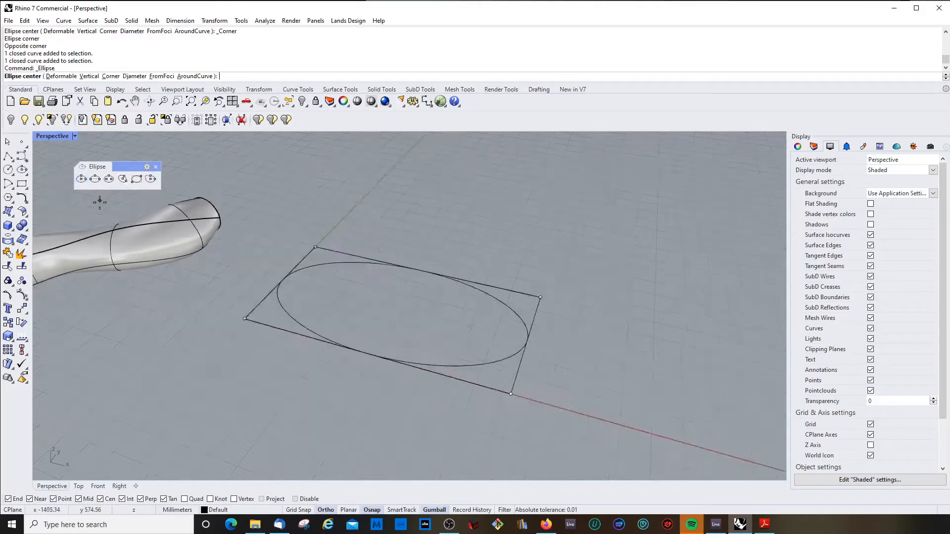
left_click(388, 277)
left_click(482, 300)
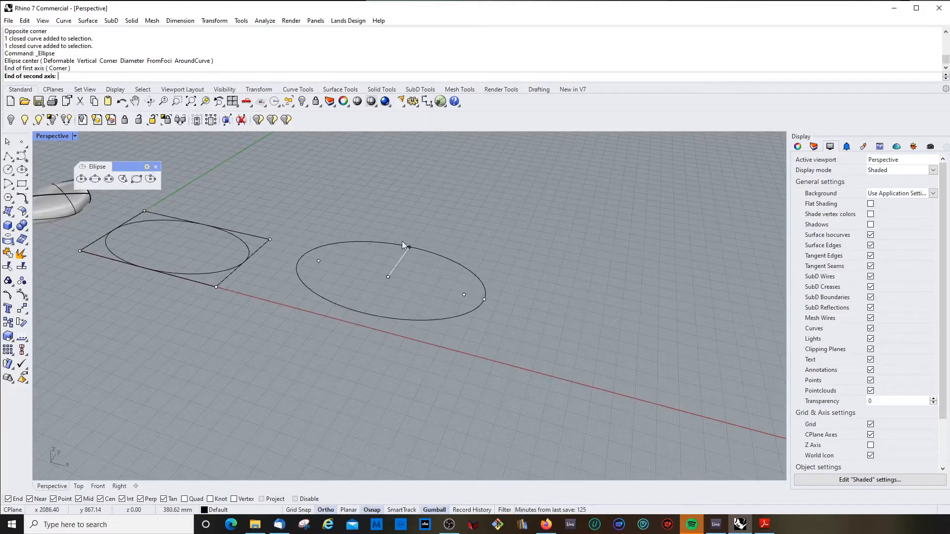
left_click(402, 245)
Select the ellipse beyond the rectangle and deform it by pulling its corner control point outward in the positive Y direction
left_click(428, 255)
mouse_move(428, 256)
right_mouse_down()
mouse_move(446, 286)
mouse_move(385, 297)
mouse_move(411, 260)
mouse_move(432, 271)
right_mouse_up()
left_click(332, 232)
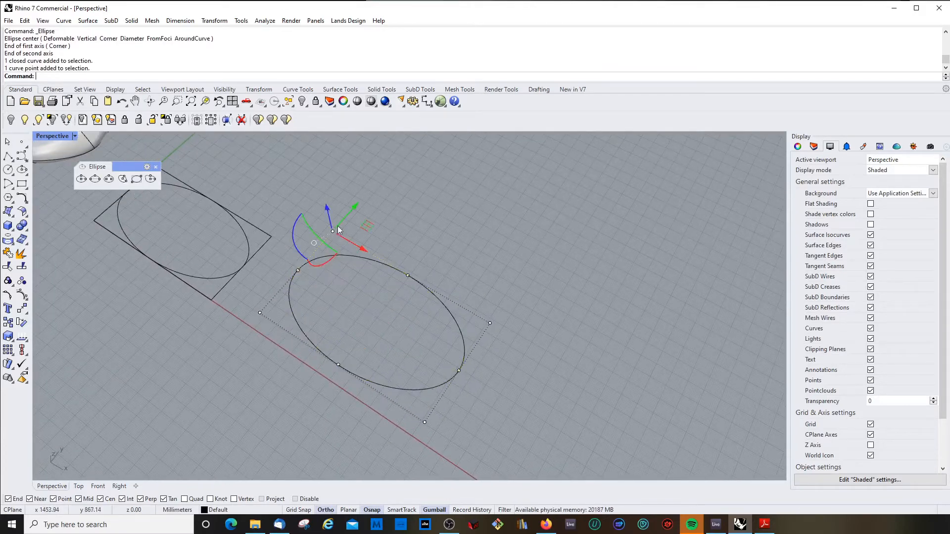
left_click_drag(333, 232, 375, 183)
right_click_drag(381, 298, 355, 240)
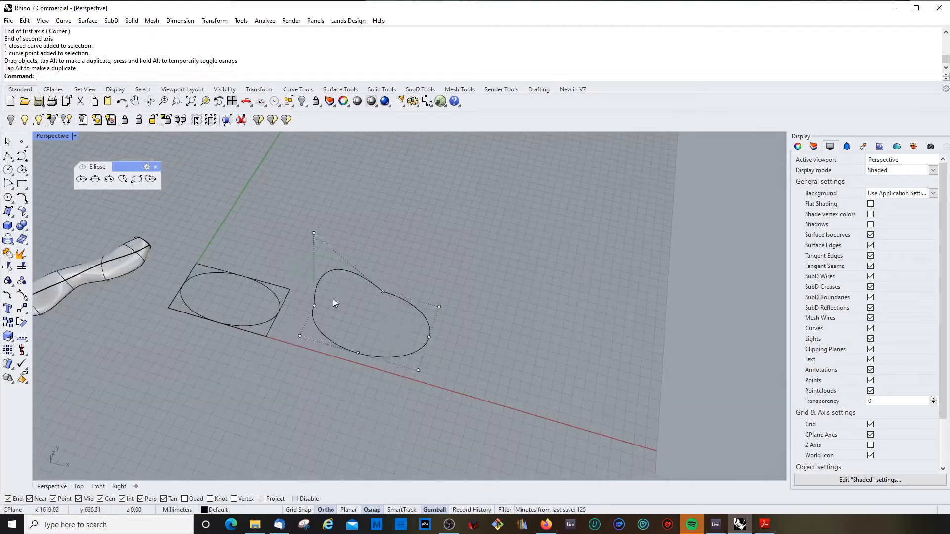
Draw a deformable 12-point ellipse from its center, beyond the deformed ellipse in positive X, with its first axis along X
left_click(150, 179)
left_click(506, 360)
left_click(569, 377)
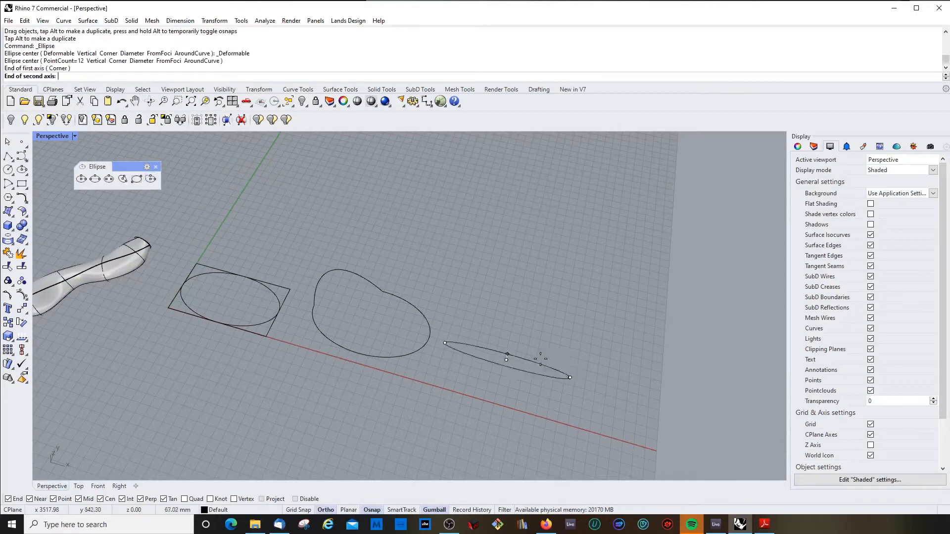
left_click(511, 326)
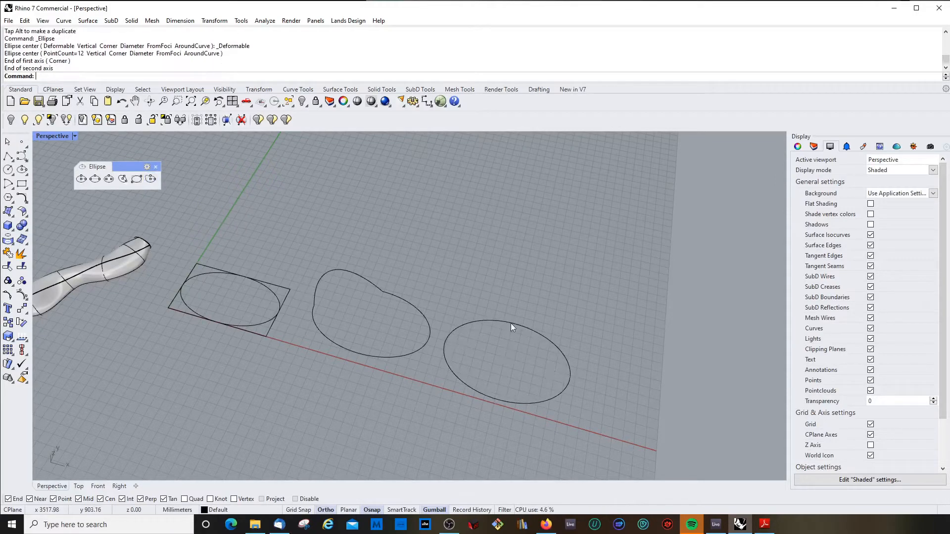
Select two neighbouring control points on the deformable ellipse's positive Y side and move them outward in positive Y
left_click(476, 319)
scroll(460, 317, "up", 3)
left_click(409, 302)
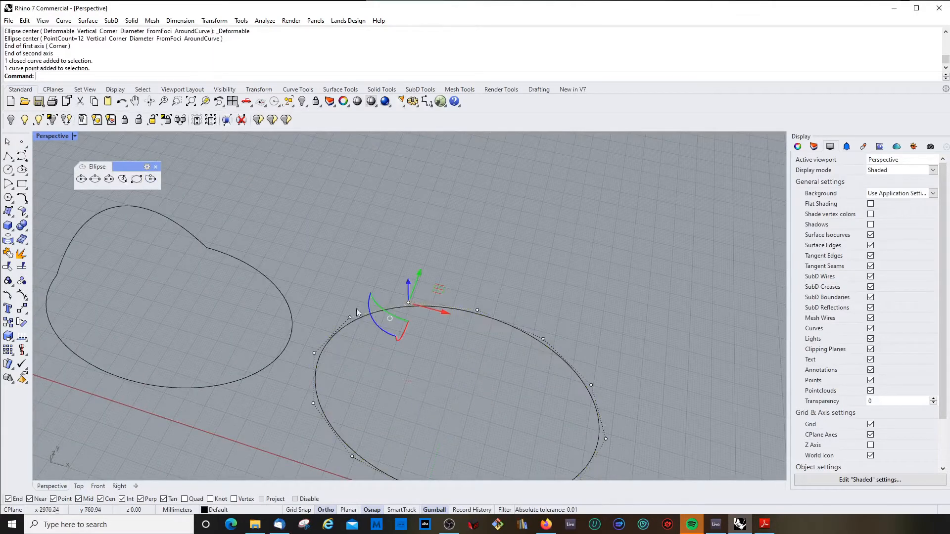
left_click(349, 318, "shift")
left_click_drag(415, 319, 386, 219)
left_click(509, 254)
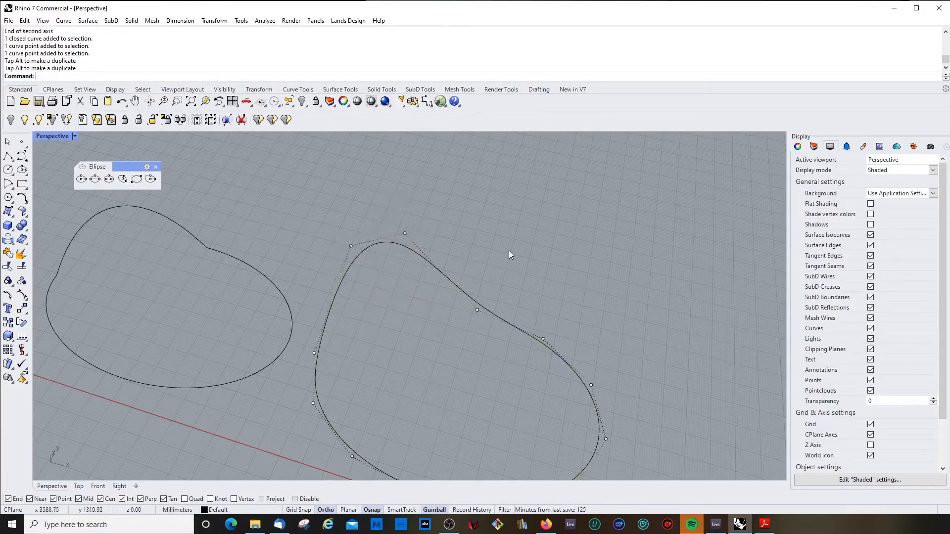
scroll(345, 338, "down", 3)
right_click_drag(345, 338, 286, 360)
Draw a vertical ellipse from a center beyond the rectangle in positive Y, with a first semi-axis of about 497 mm
scroll(302, 337, "up", 5)
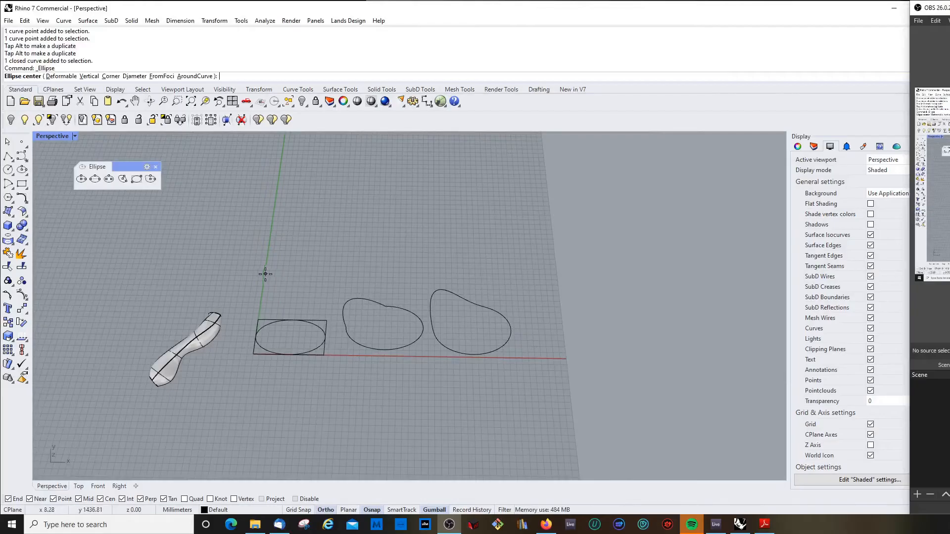
right_click_drag(265, 273, 253, 252)
scroll(274, 256, "up", 5)
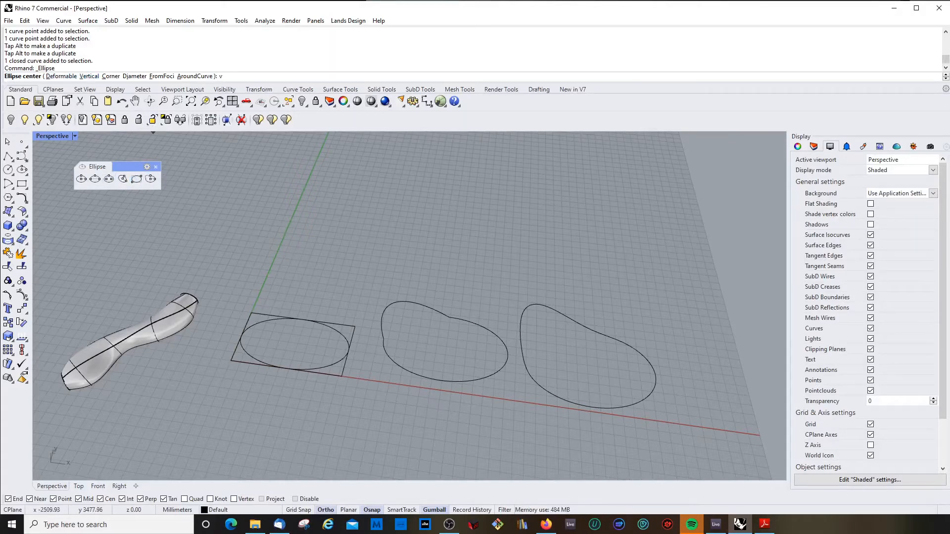
key("Return")
left_click(291, 254)
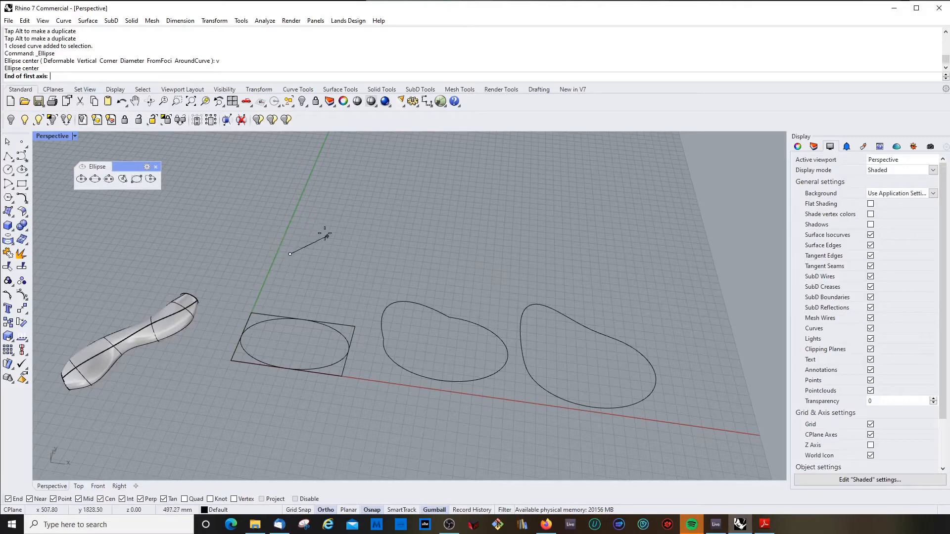
left_click(326, 236)
left_click(297, 214)
right_click_drag(324, 262, 311, 288)
Delete the vertical ellipse, the rectangle and the three ellipses on the ground plane, keeping the lofted surface
left_click(316, 221)
key("Delete")
scroll(312, 241, "down", 7)
scroll(312, 288, "up", 7)
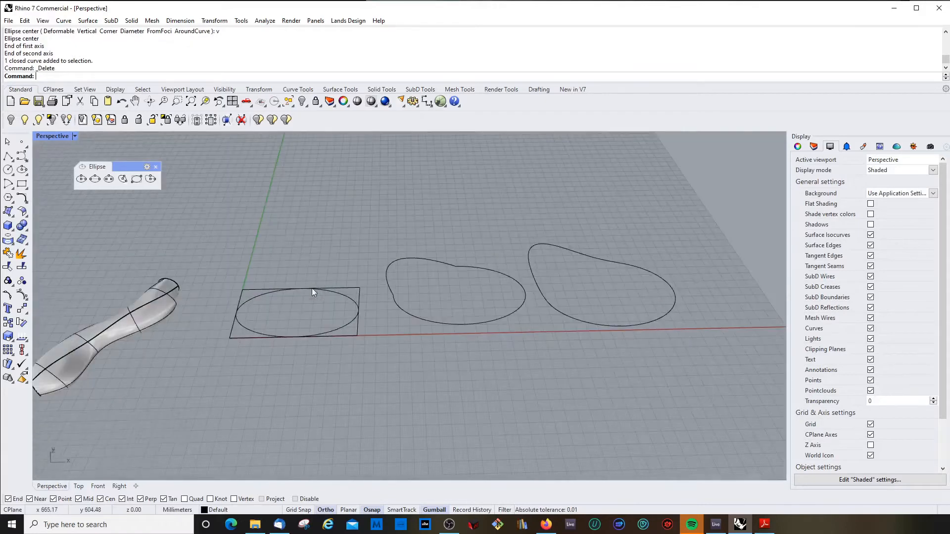
left_click_drag(229, 206, 738, 408)
key("End")
key("Delete")
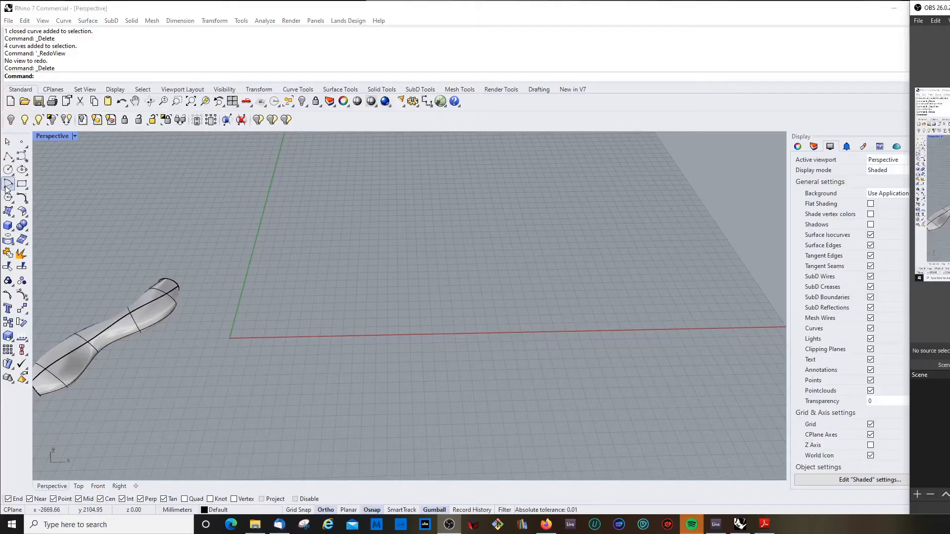
Detach the arc tools as a floating palette over the Perspective viewport
left_click(10, 185)
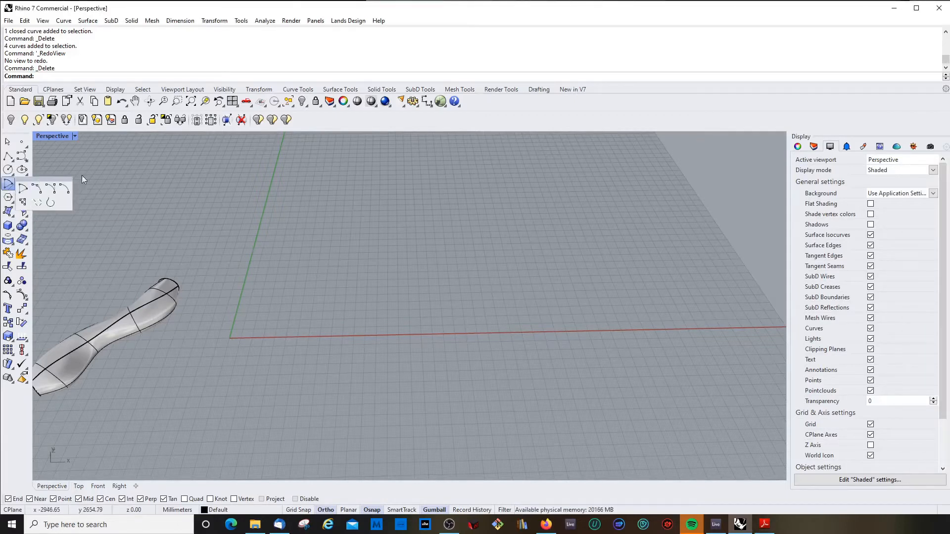
left_click_drag(46, 175, 120, 165)
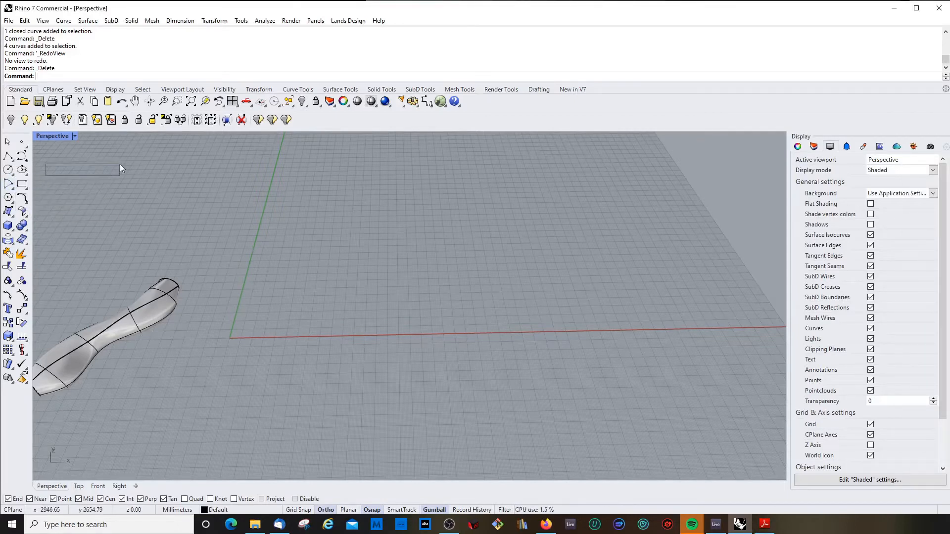
left_click(8, 185)
left_click_drag(24, 185, 78, 173)
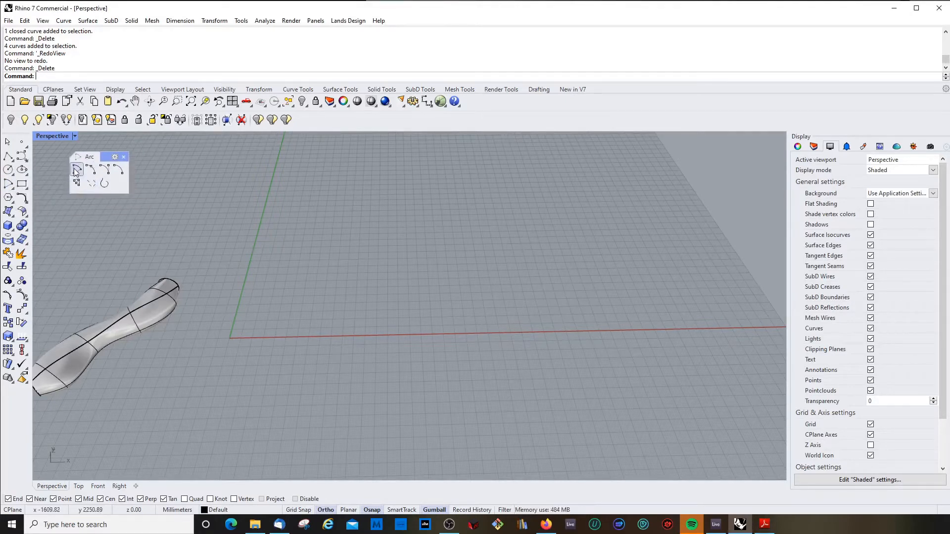
Draw an arc centered at 0,0,0, starting on the positive Y axis with a radius of about 779 mm and an angle of 100
left_click(77, 183)
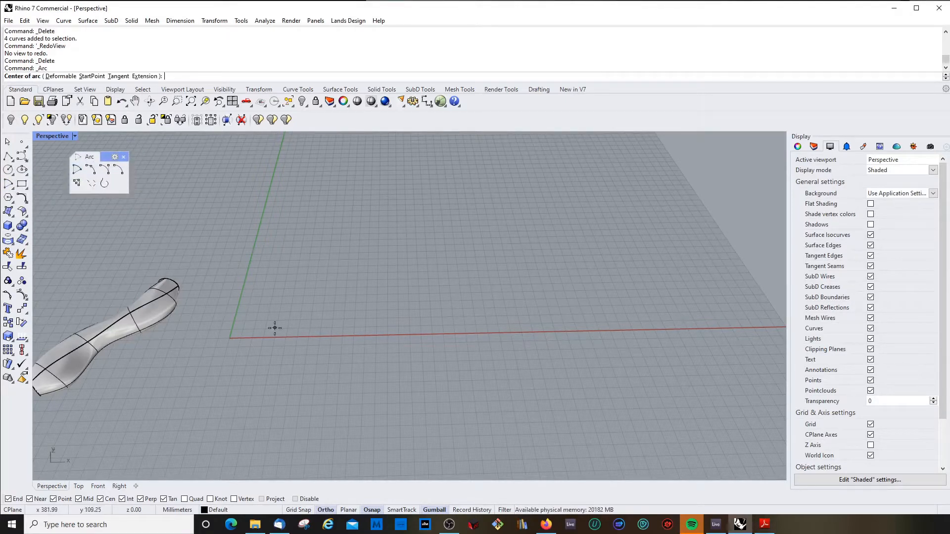
left_click(230, 338)
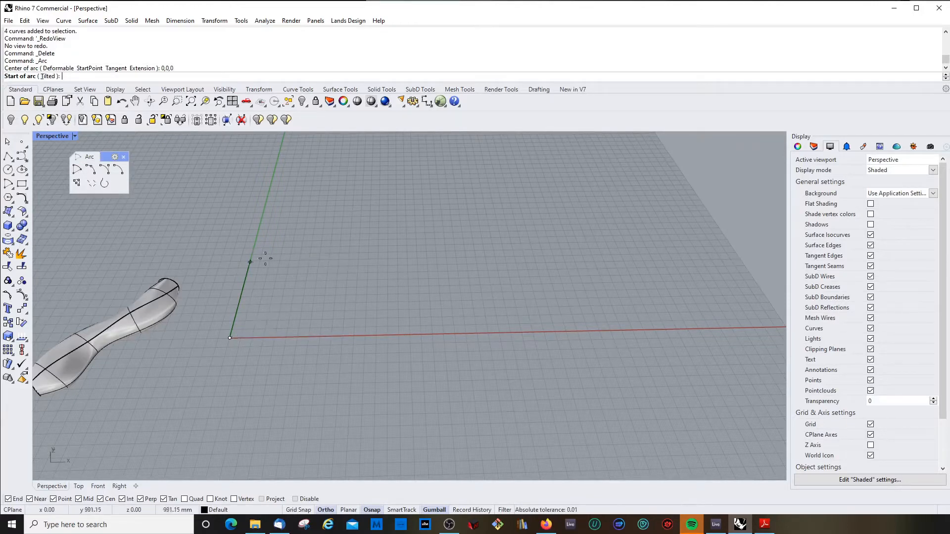
left_click(245, 277)
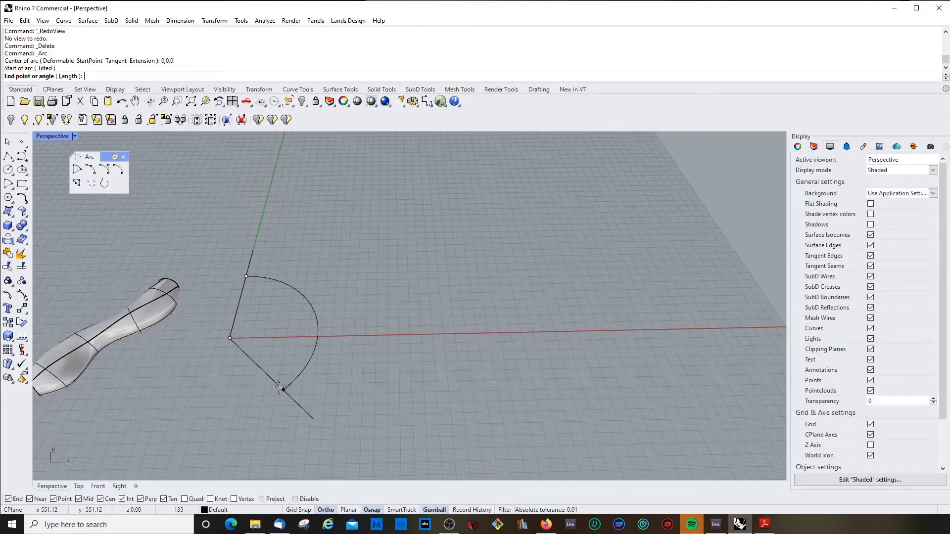
type("100")
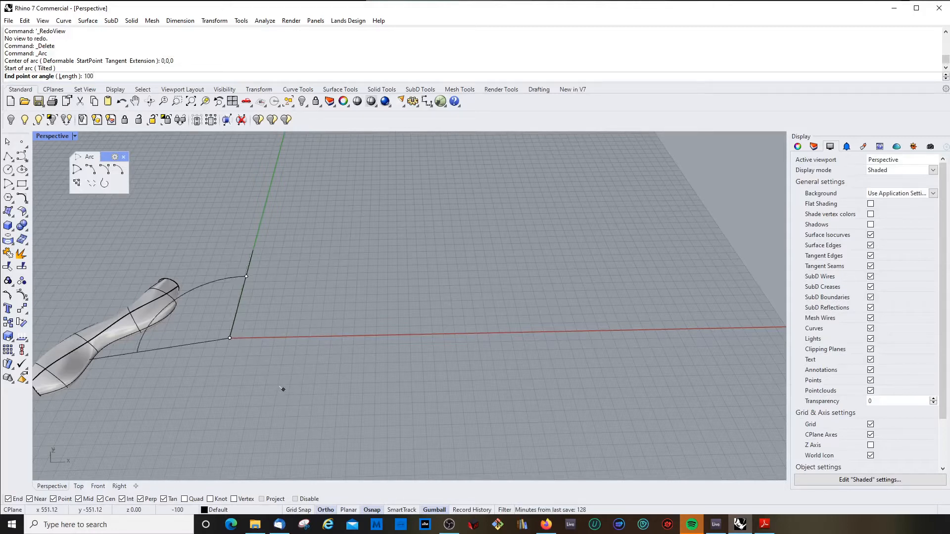
key("Return")
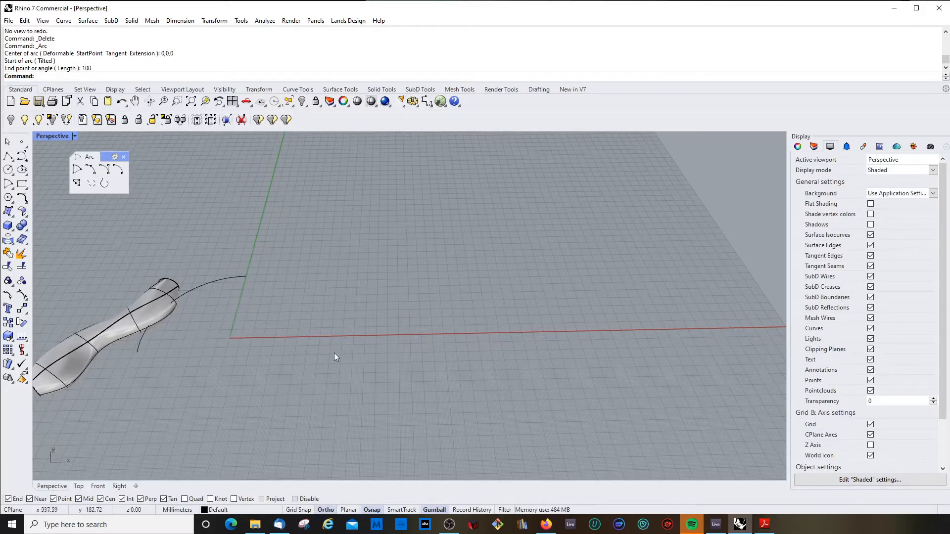
scroll(334, 352, "down", 5)
scroll(233, 322, "up", 3)
left_click(323, 327)
mouse_move(342, 322)
right_mouse_down()
mouse_move(388, 401)
mouse_move(397, 381)
mouse_move(352, 324)
right_mouse_up()
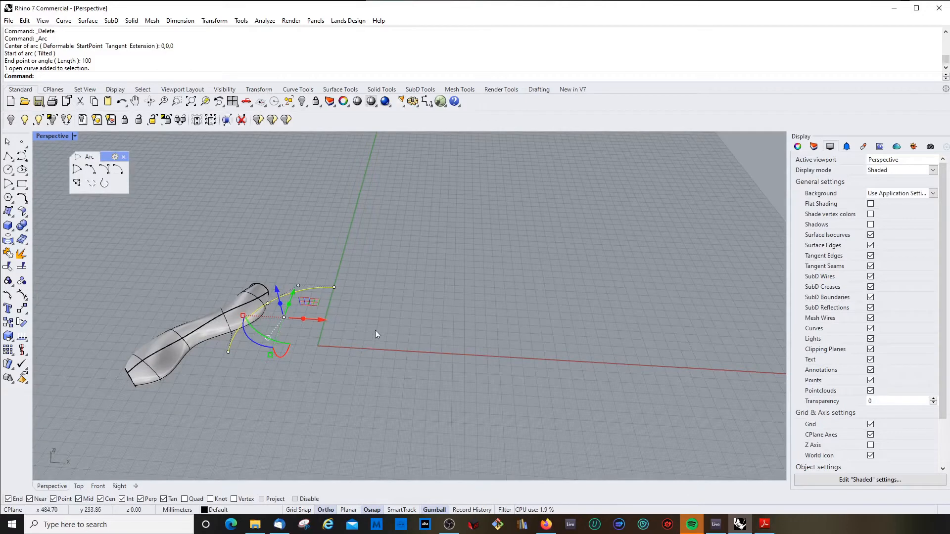
Draw a second arc centered at 0,0,0 from the first arc's start on the Y axis, with an angle of -100
key("Return")
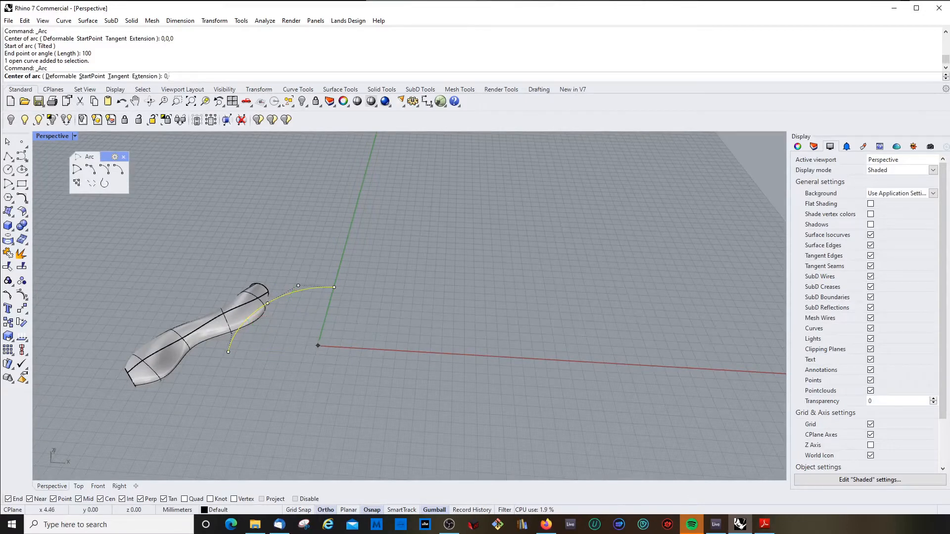
type("0,0,0")
key("Return")
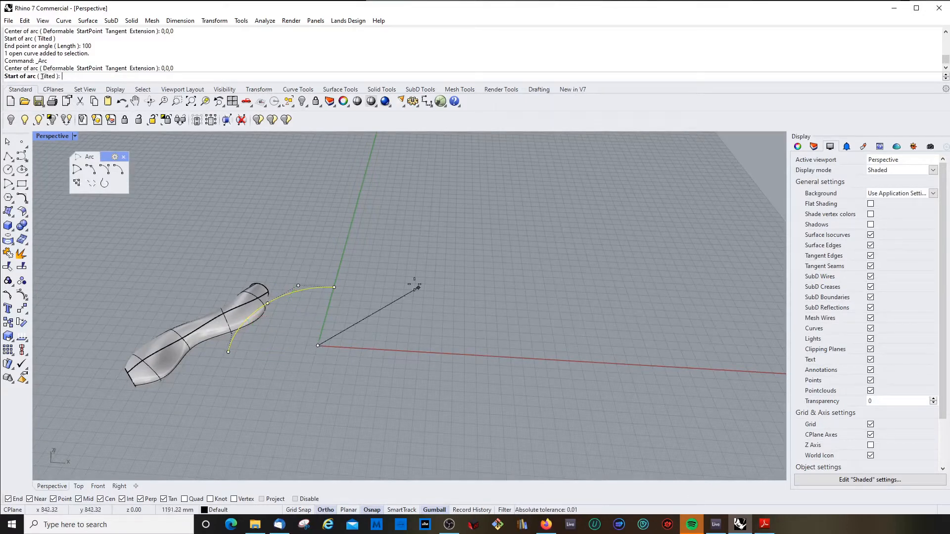
left_click(334, 287)
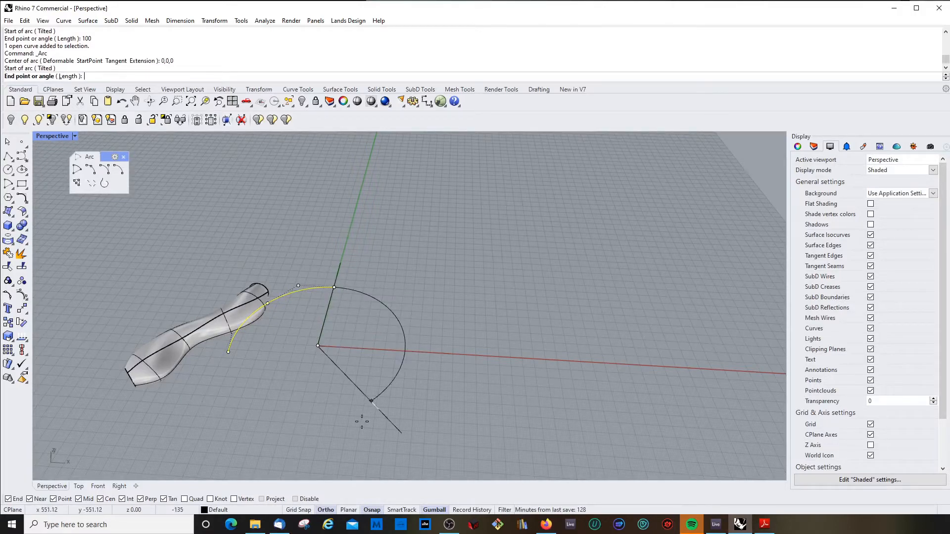
type("-100")
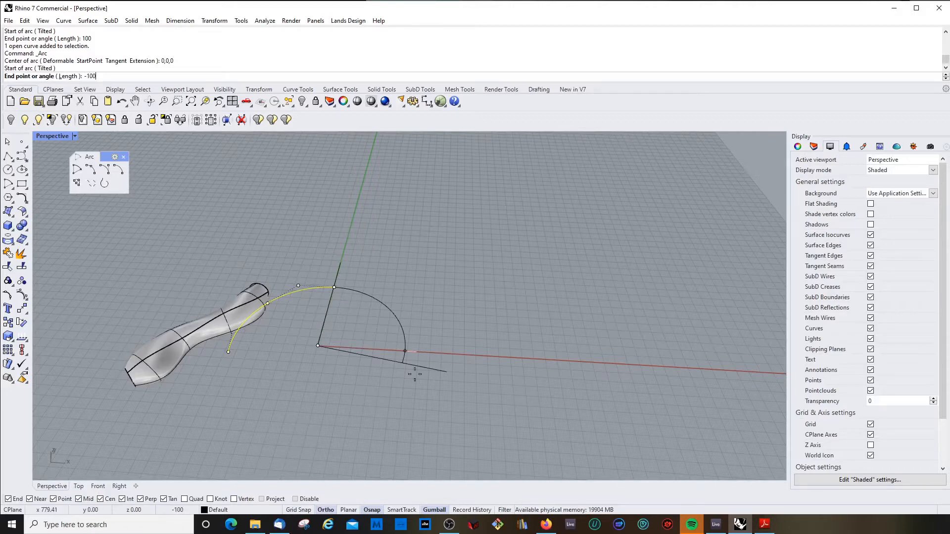
key("Return")
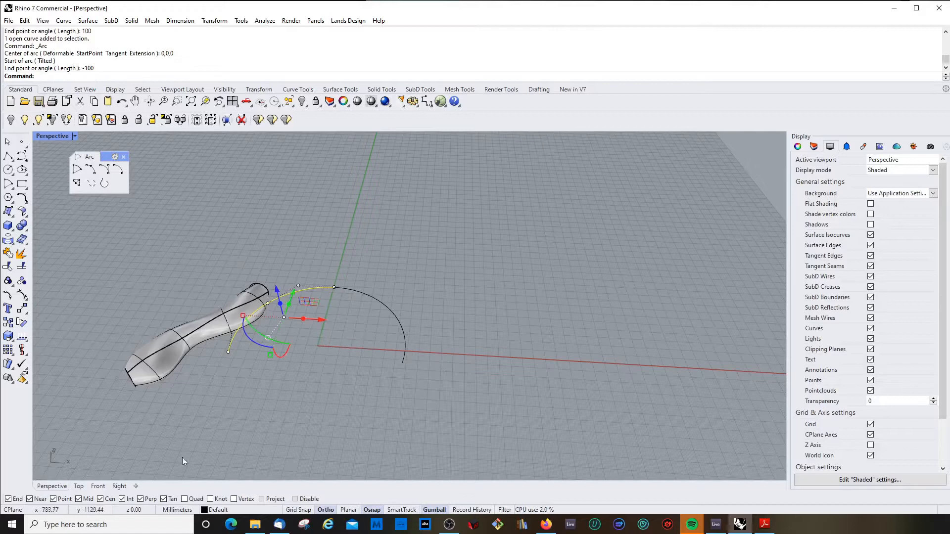
Select both arcs around the origin and delete them
left_click(380, 301)
left_click_drag(365, 264, 303, 320)
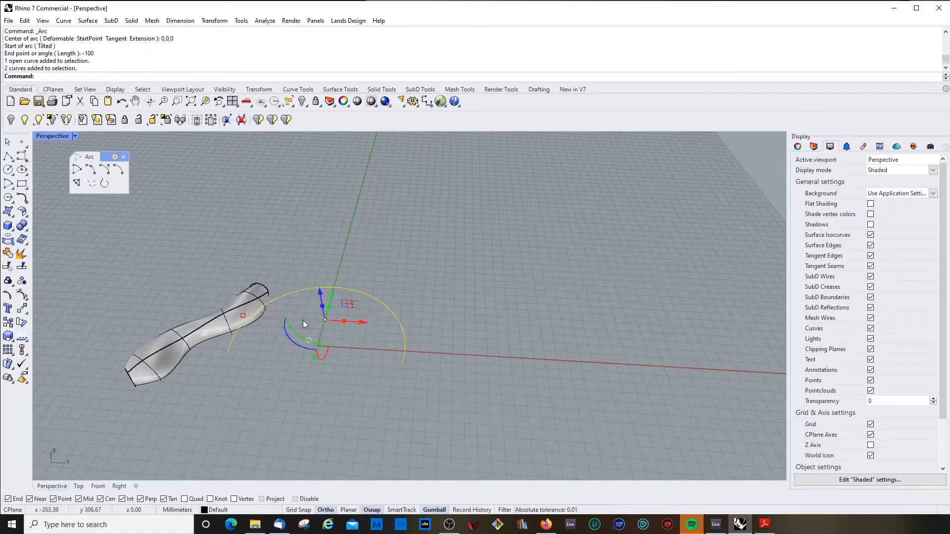
key("Delete")
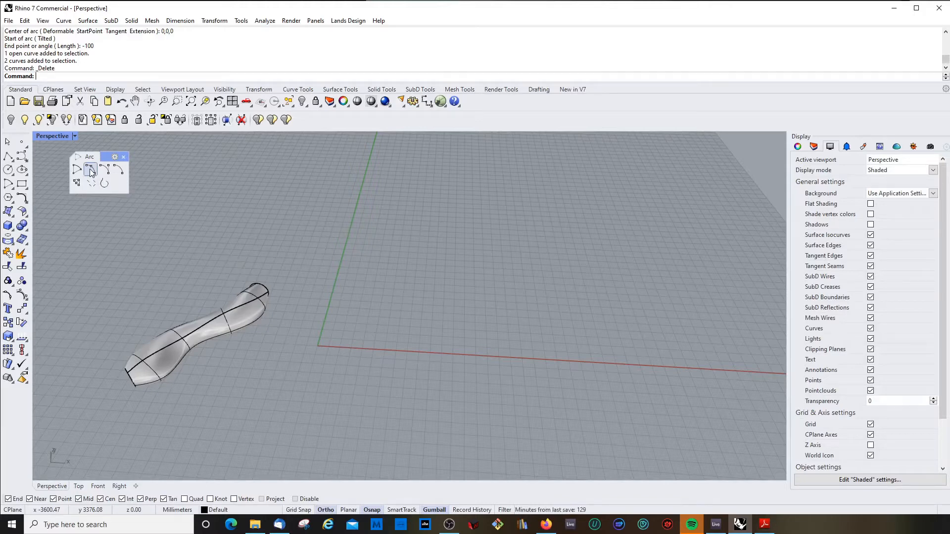
Draw an arc by start, end and point on arc, spanning along X beside the Y axis and bulging toward positive Y
left_click(90, 171)
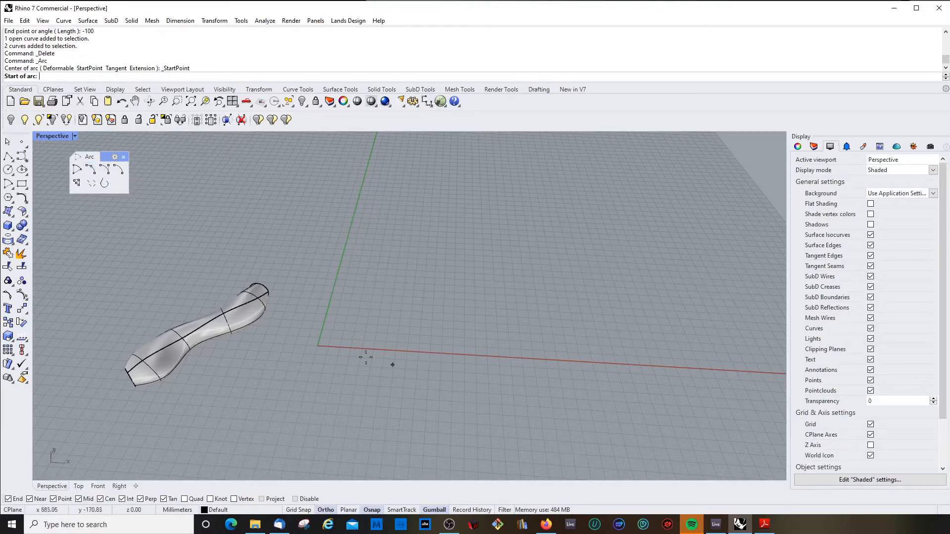
left_click(353, 285)
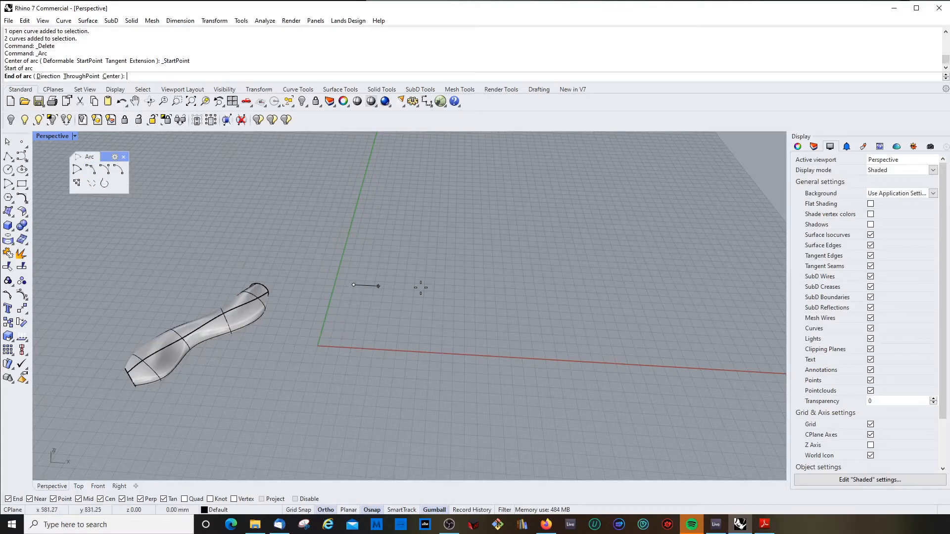
left_click(519, 293)
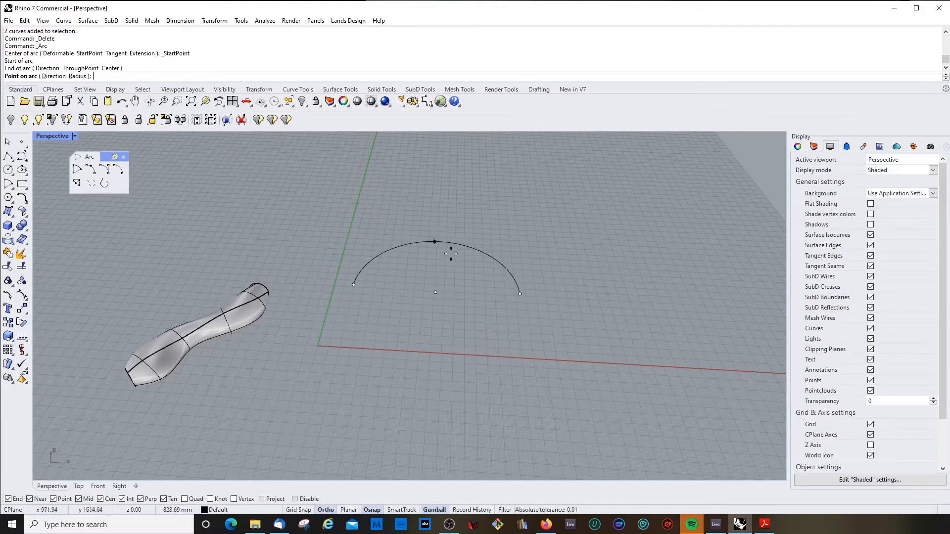
left_click(405, 258)
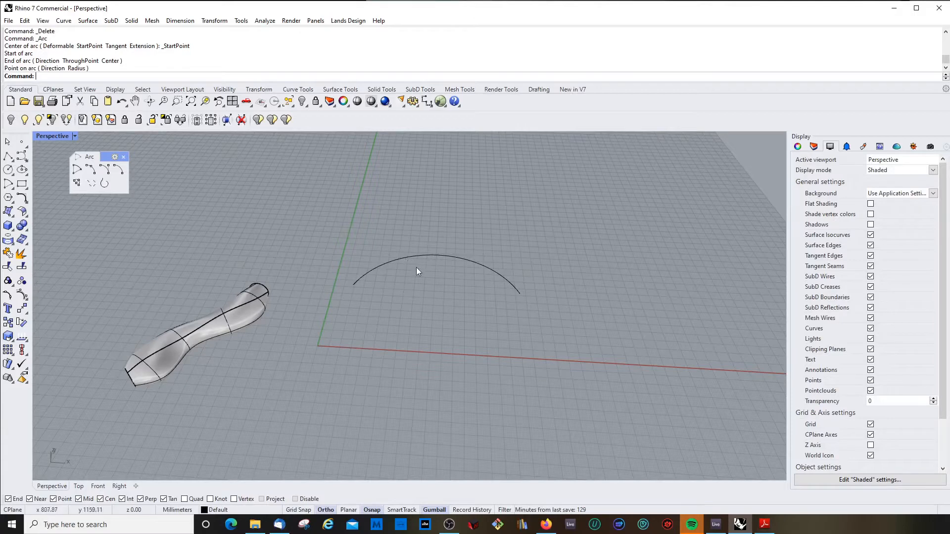
Draw a through-point arc from the existing arc's end nearest the Y axis, passing through a point on its negative Y side
right_click(91, 170)
left_click(353, 285)
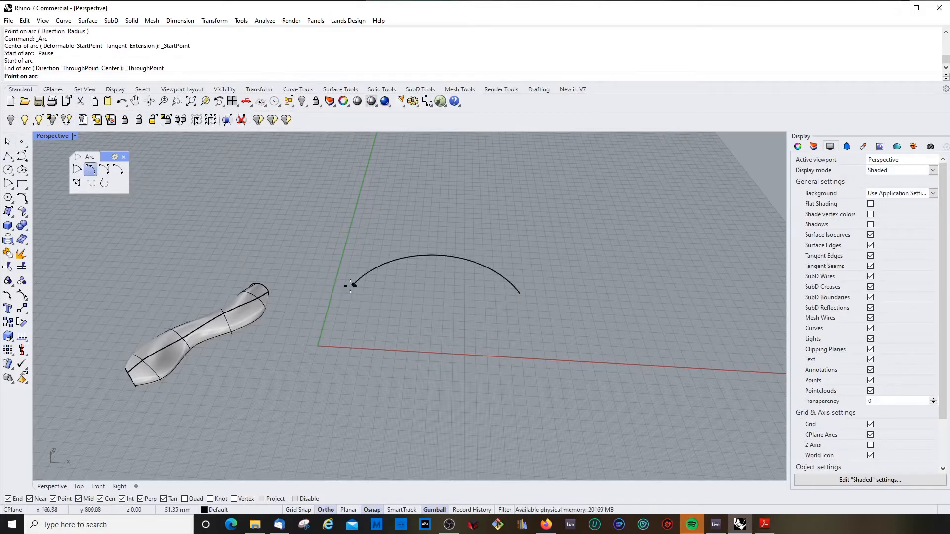
left_click(401, 325)
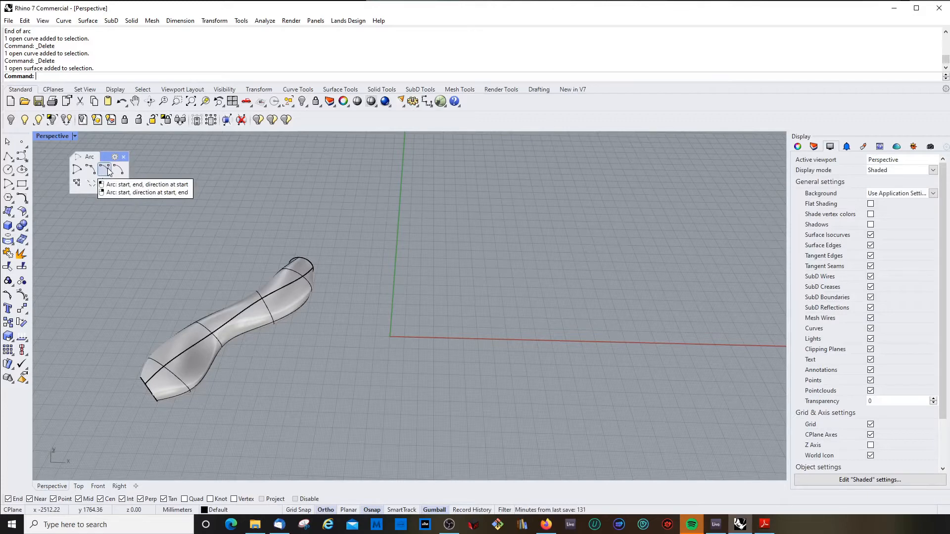
Draw an arc by start, end and direction at start near the origin, heading toward positive X, and delete it
left_click(107, 170)
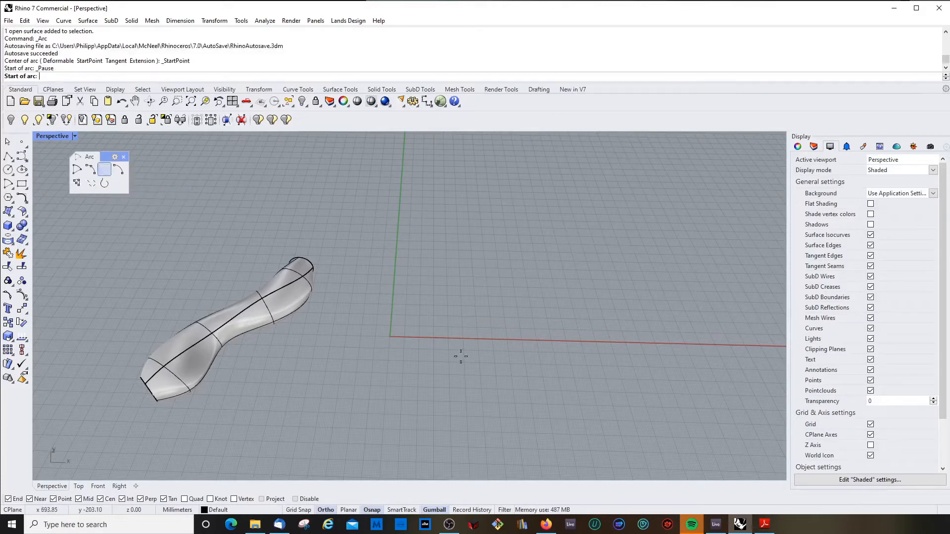
left_click(422, 314)
left_click(548, 224)
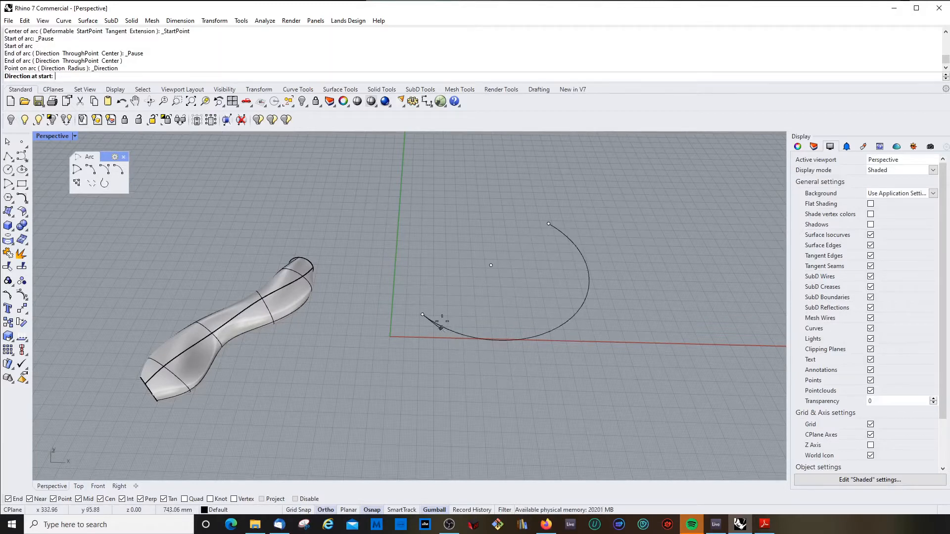
left_click(692, 274)
left_click(532, 280)
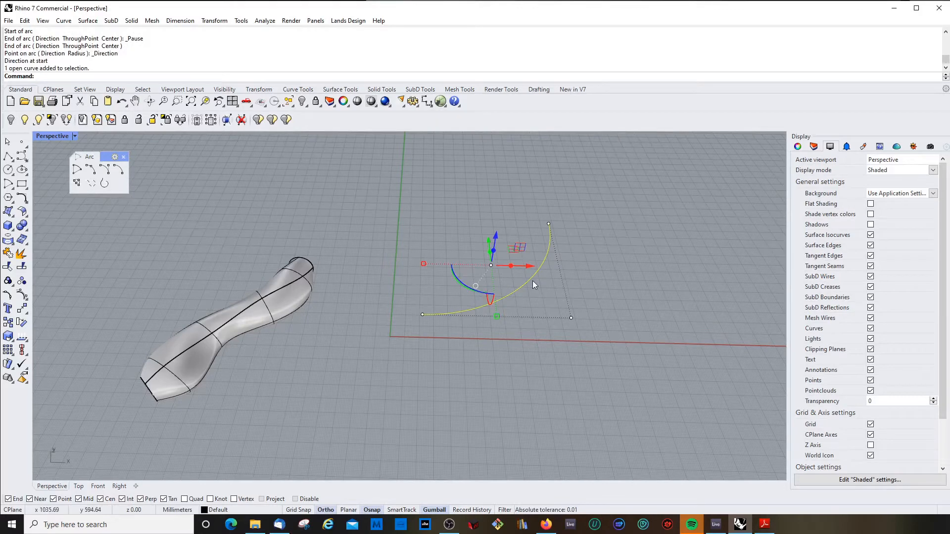
key("Delete")
Draw an arc by start, direction at start and end, starting toward the Y axis and curving back to positive X, and delete it
left_click(104, 169)
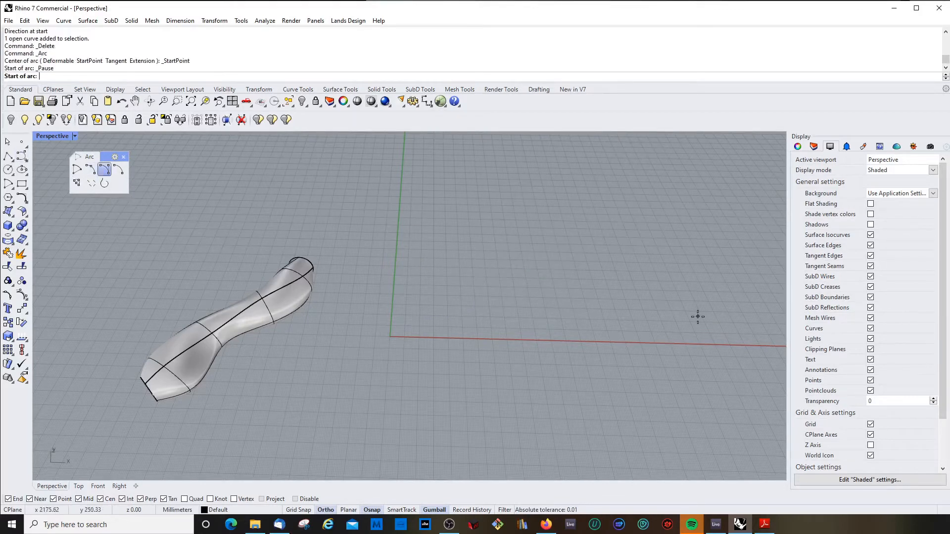
left_click(485, 284)
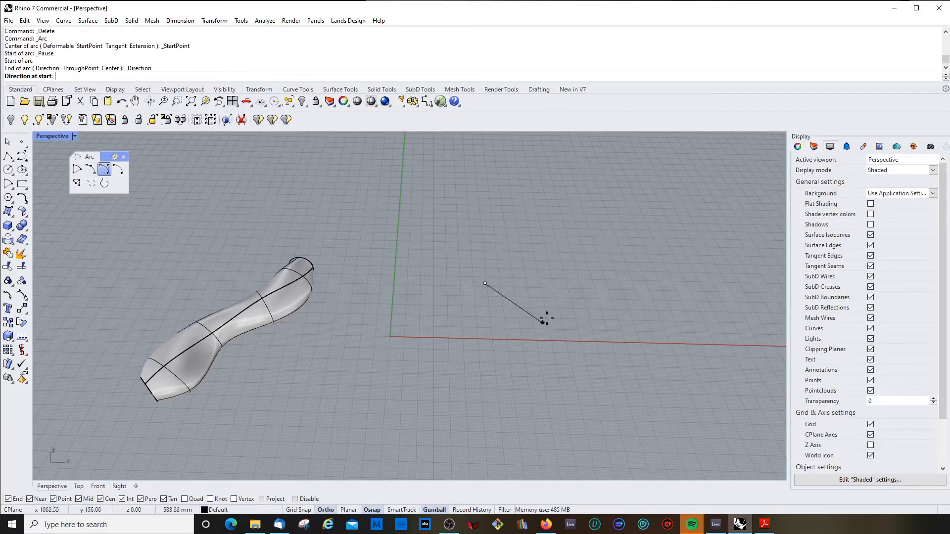
left_click(414, 236)
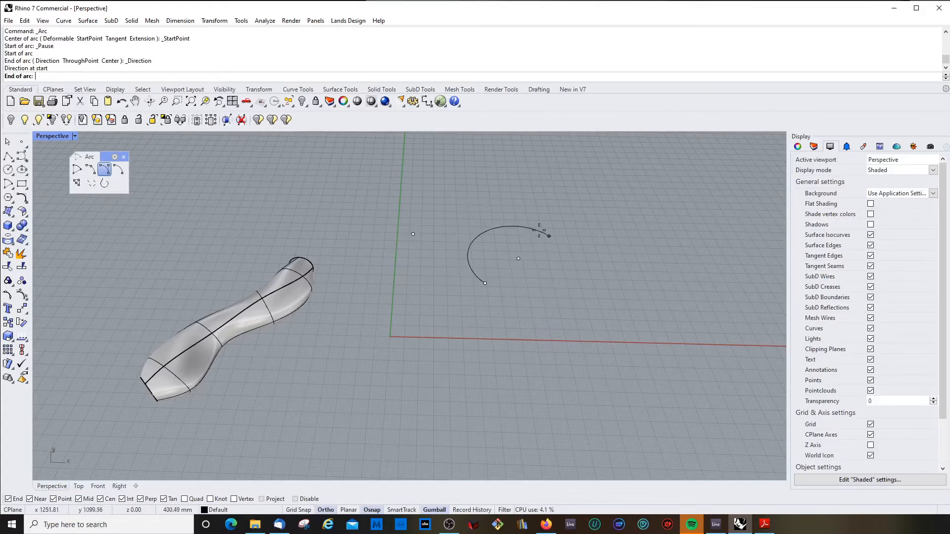
left_click(548, 218)
left_click(468, 217)
scroll(483, 238, "down", 6)
scroll(515, 270, "up", 9)
right_click_drag(507, 245, 458, 253)
scroll(495, 269, "down", 8)
scroll(406, 242, "up", 5)
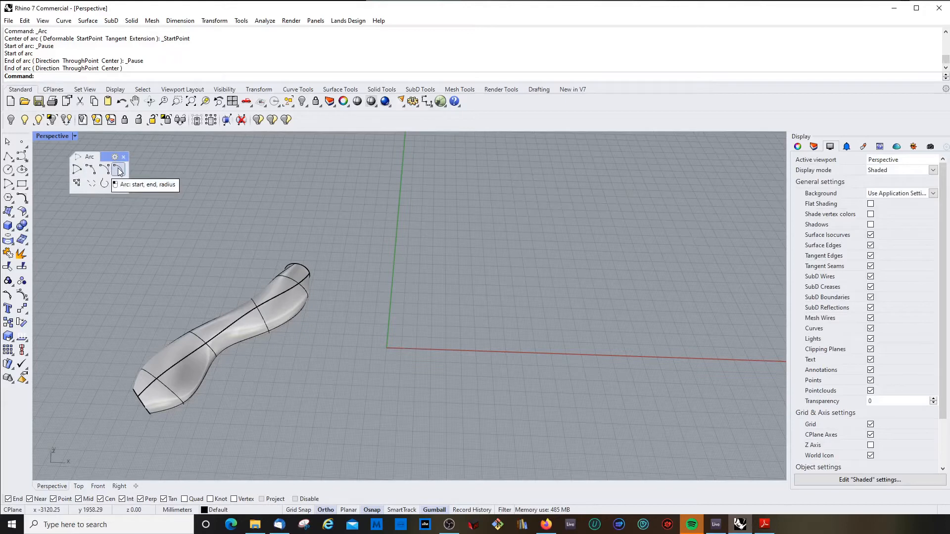
Draw an arc by start, end and radius along X beside the Y axis, trying radius 200, using 800, and bulging toward positive Y
left_click(119, 171)
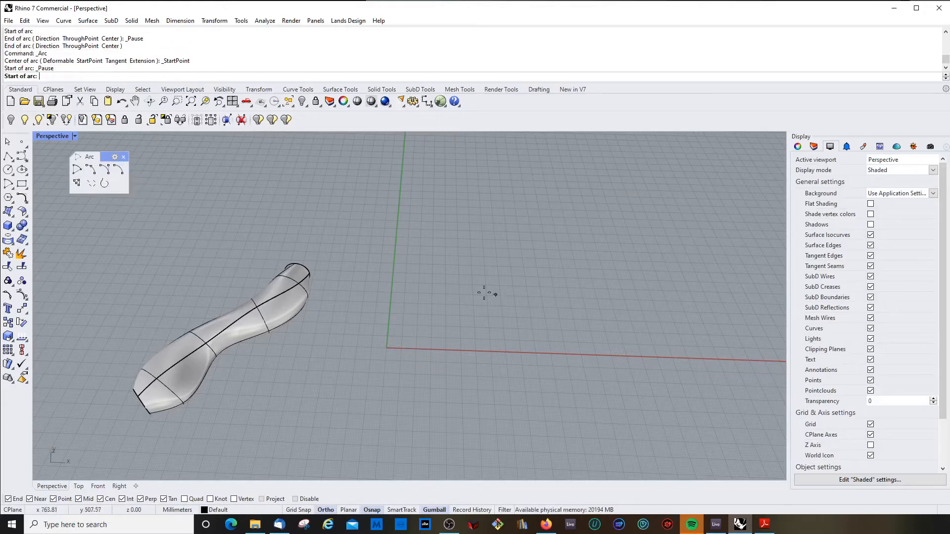
left_click(419, 282)
left_click(625, 289)
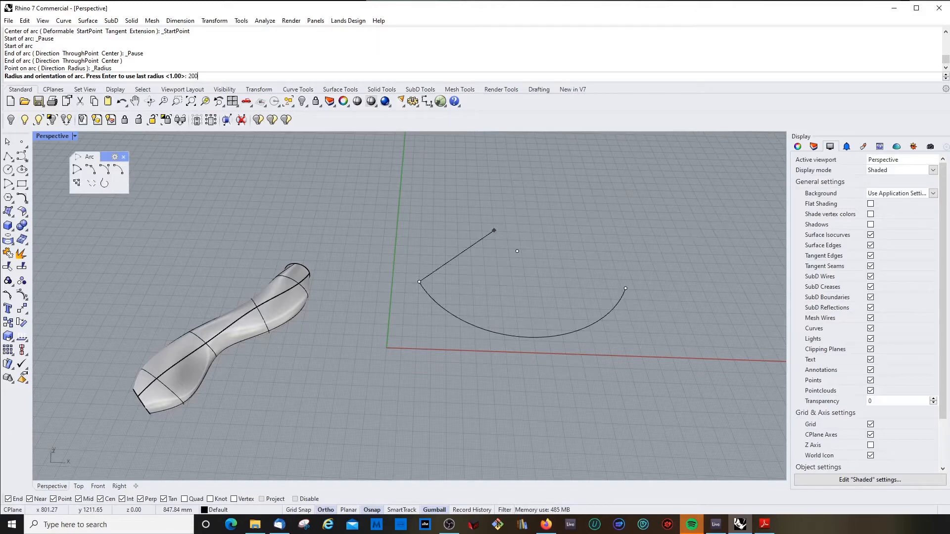
key("Return")
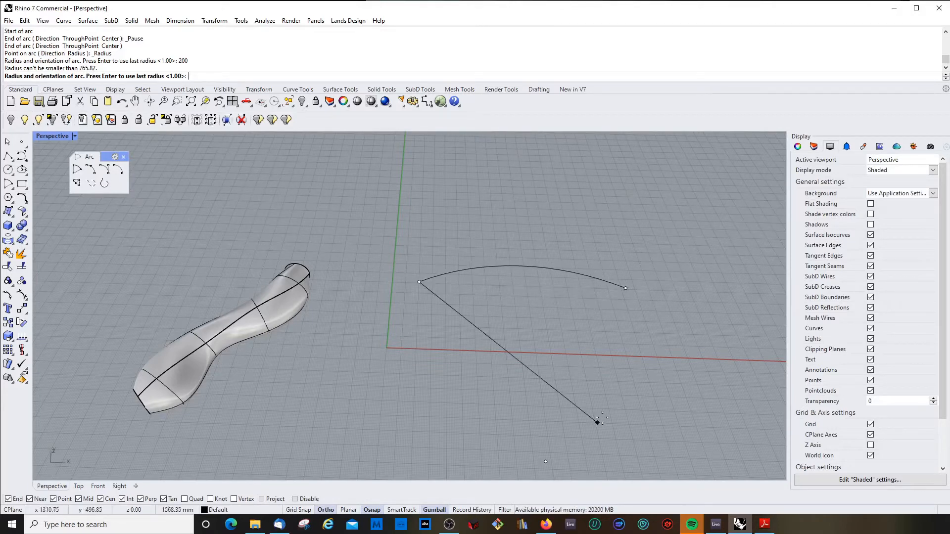
type("00")
key("Return")
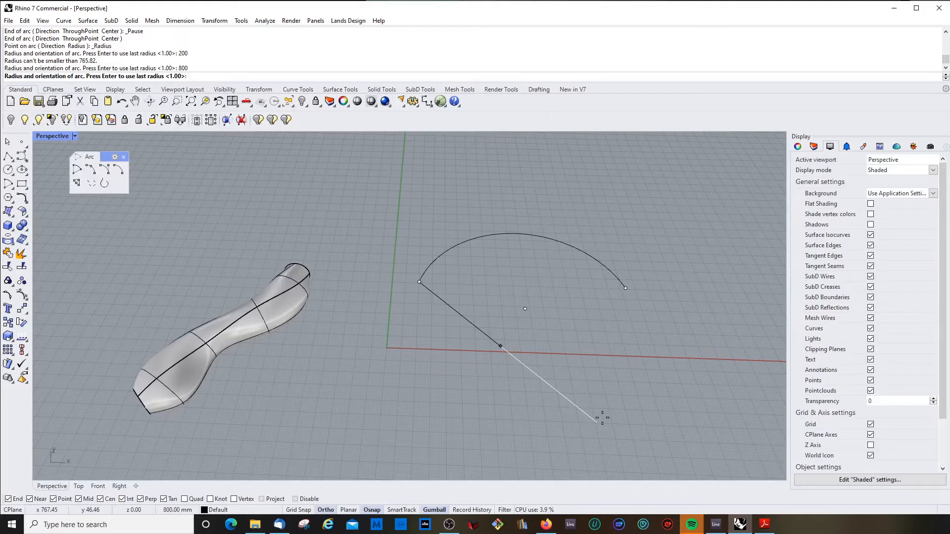
left_click(603, 418)
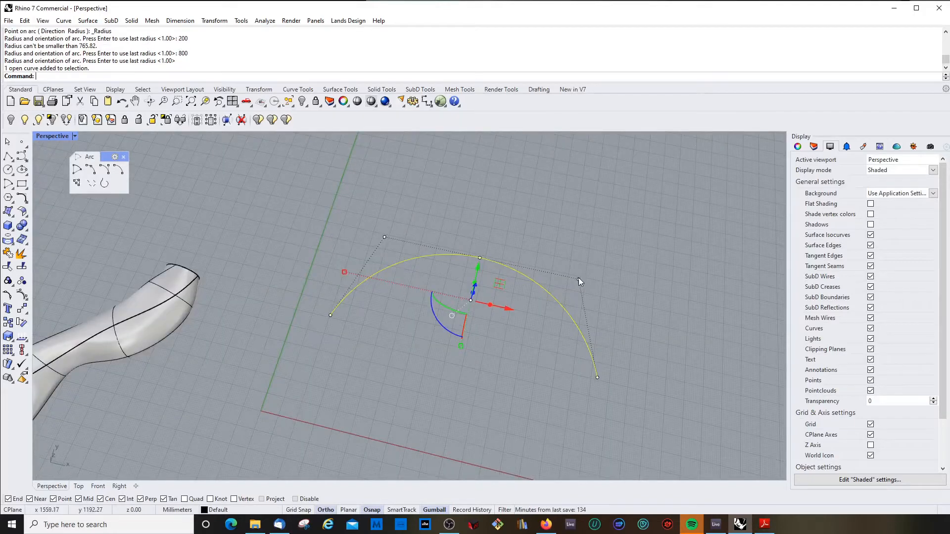
Pull the arc's control point farther from the Y axis outward to deform the curve, and delete the curve
left_click(578, 278)
left_click_drag(578, 279, 622, 253)
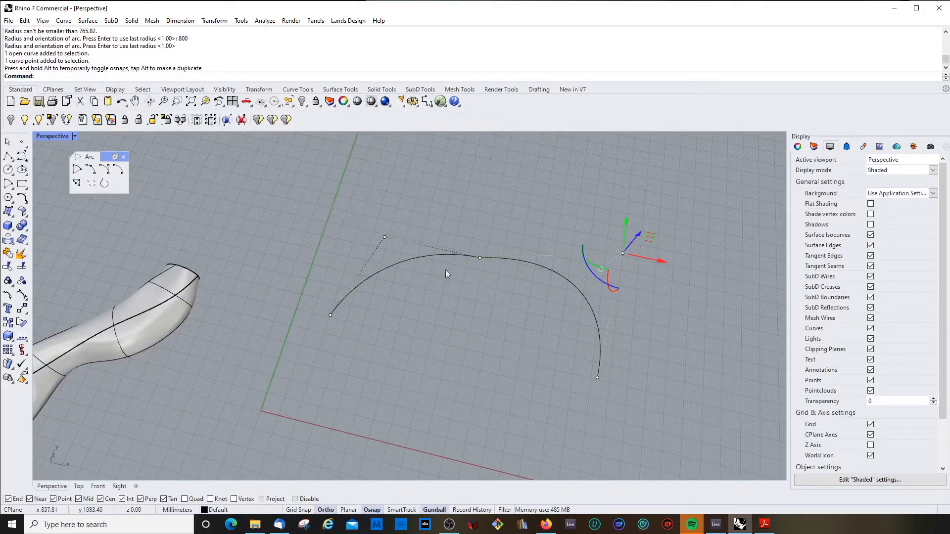
left_click(467, 256)
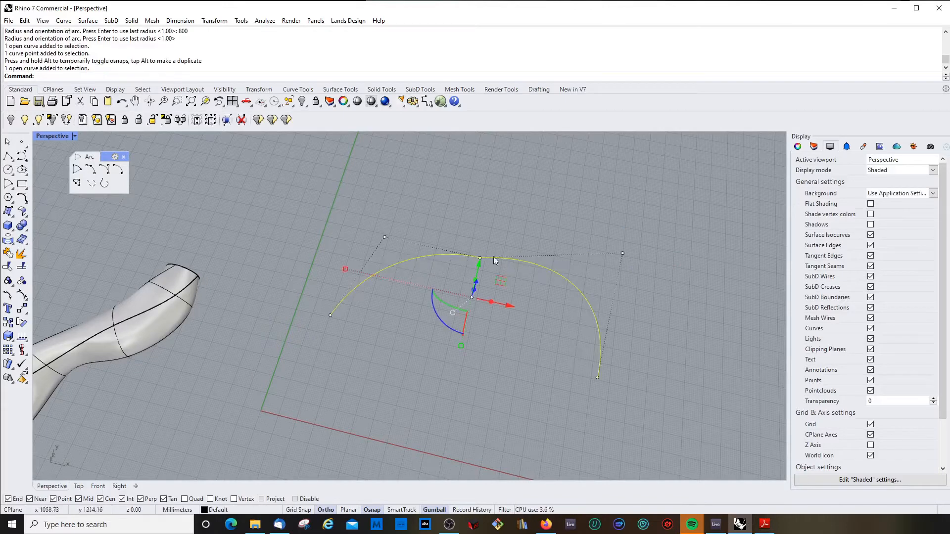
left_click(474, 192)
left_click(489, 256)
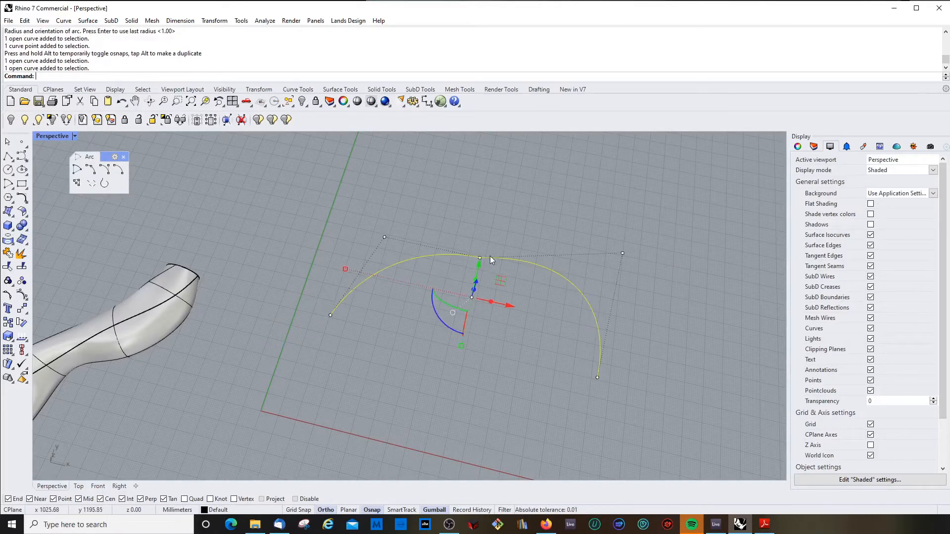
key("Delete")
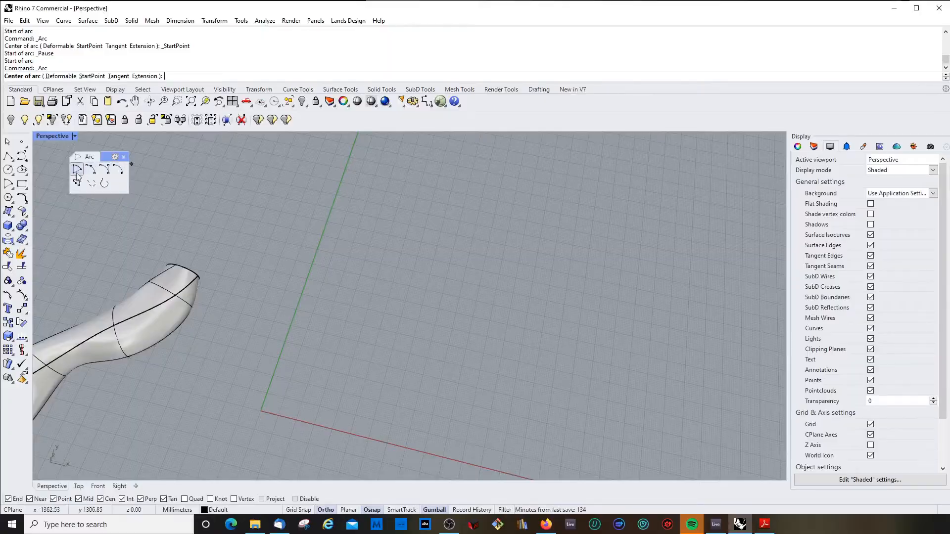
Draw a three-point degree 3 control point curve beside the Y axis, bulging toward positive X
type("d")
key("Return")
left_click(21, 156)
left_click(349, 274)
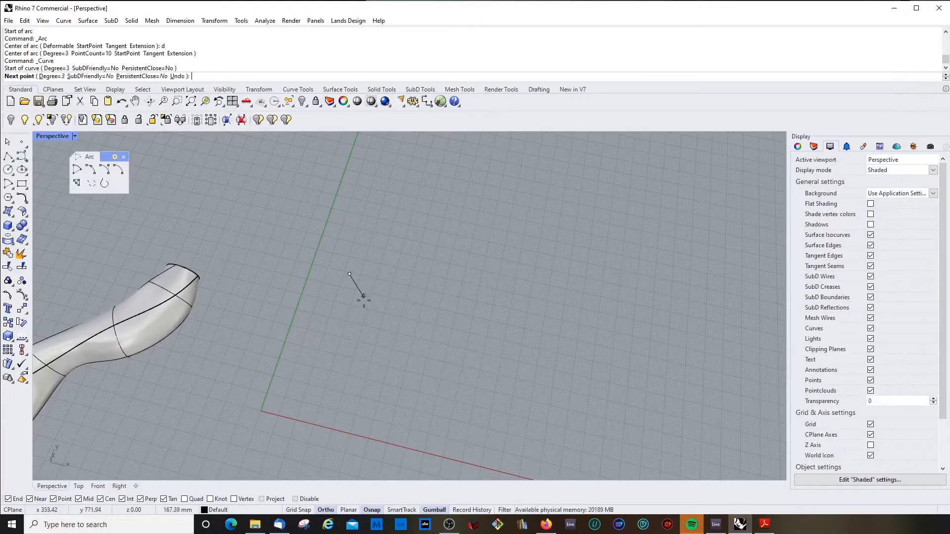
left_click(374, 312)
left_click(294, 357)
key("Return")
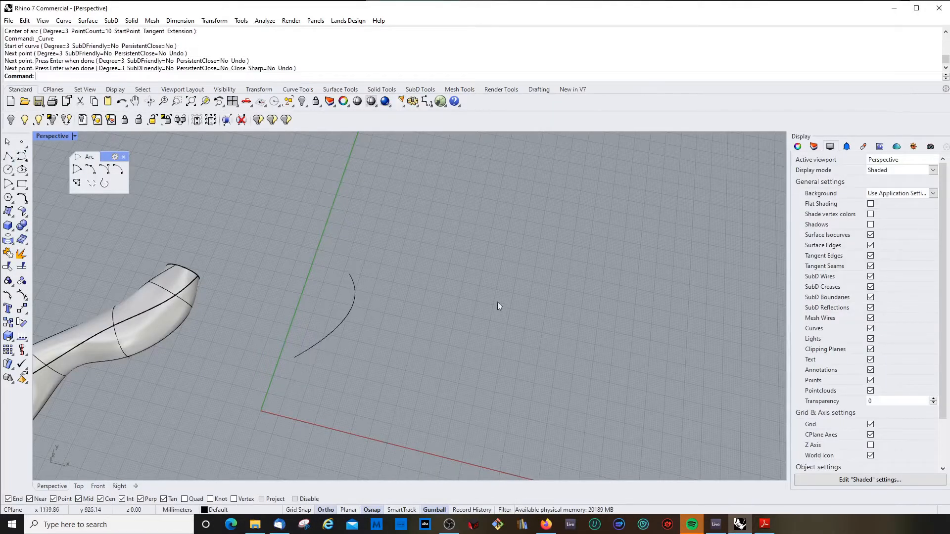
Draw a second control point curve with four points on the positive X side of the first, running toward the X axis
key("Return")
left_click(427, 269)
left_click(411, 329)
left_click(436, 368)
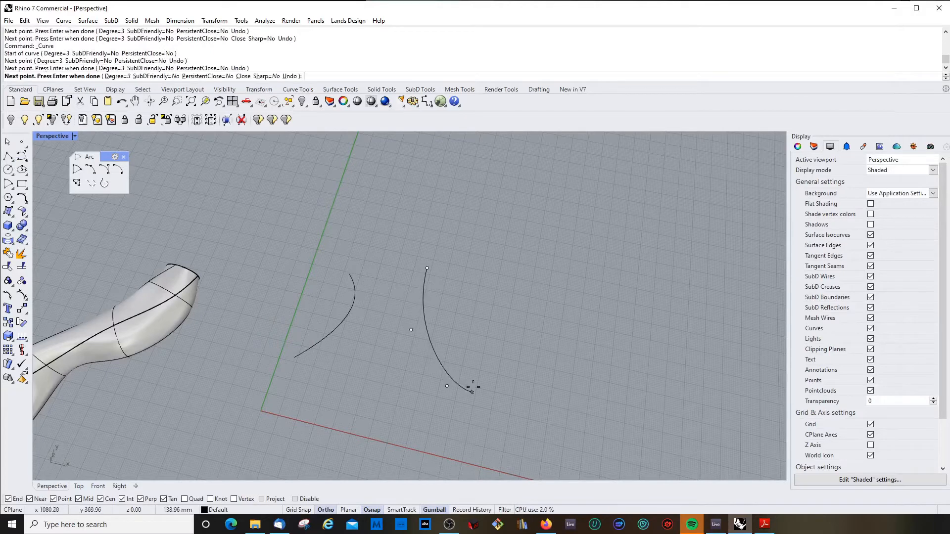
left_click(473, 391)
key("Return")
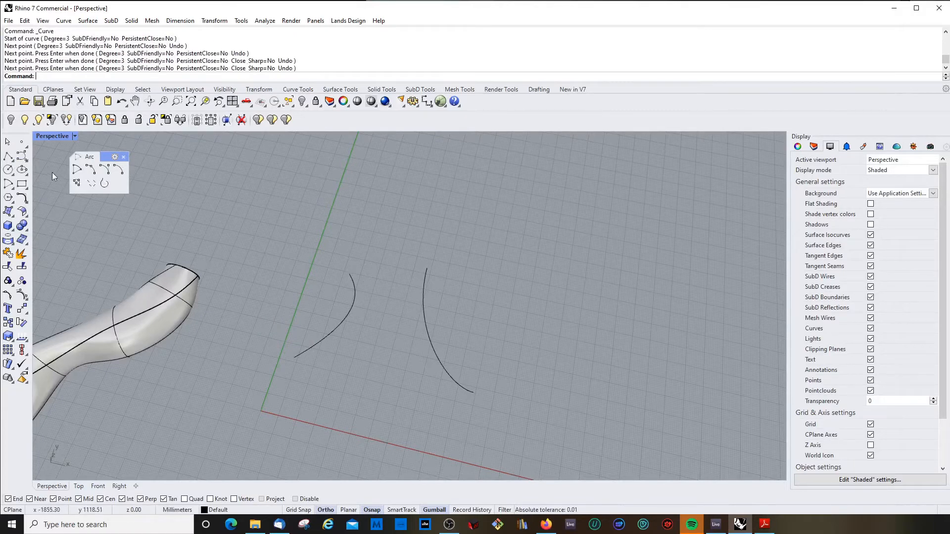
Draw an arc tangent to both curves from two tangent picks, choosing the solution that bulges toward the X axis
left_click(77, 184)
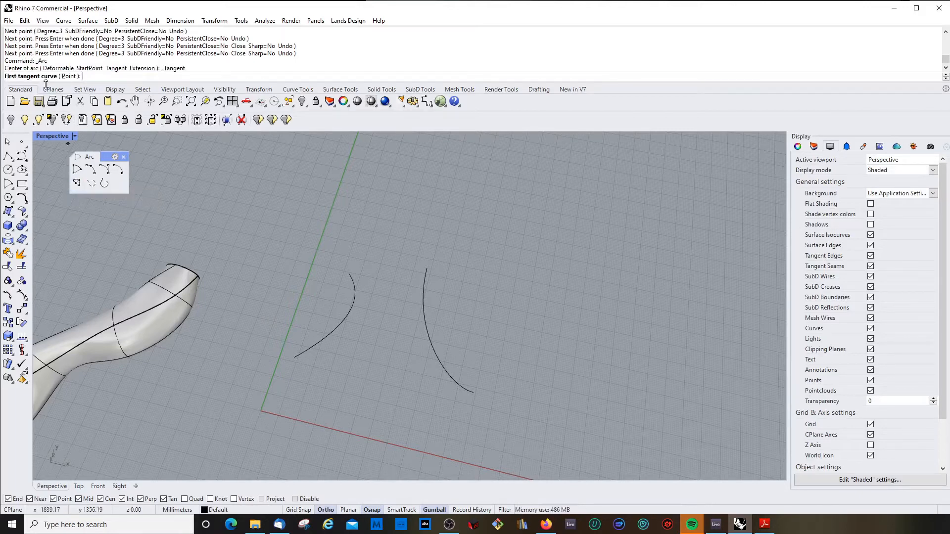
left_click(352, 301)
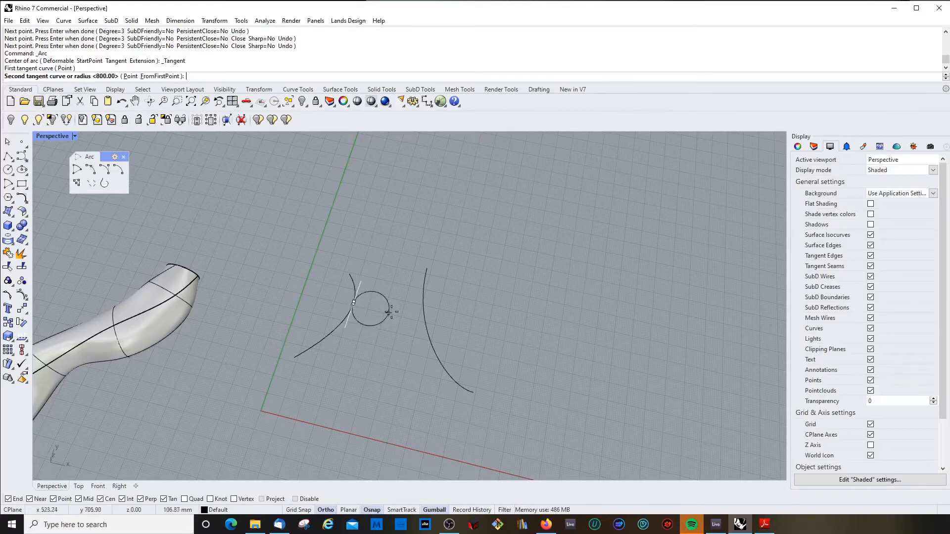
left_click(423, 296)
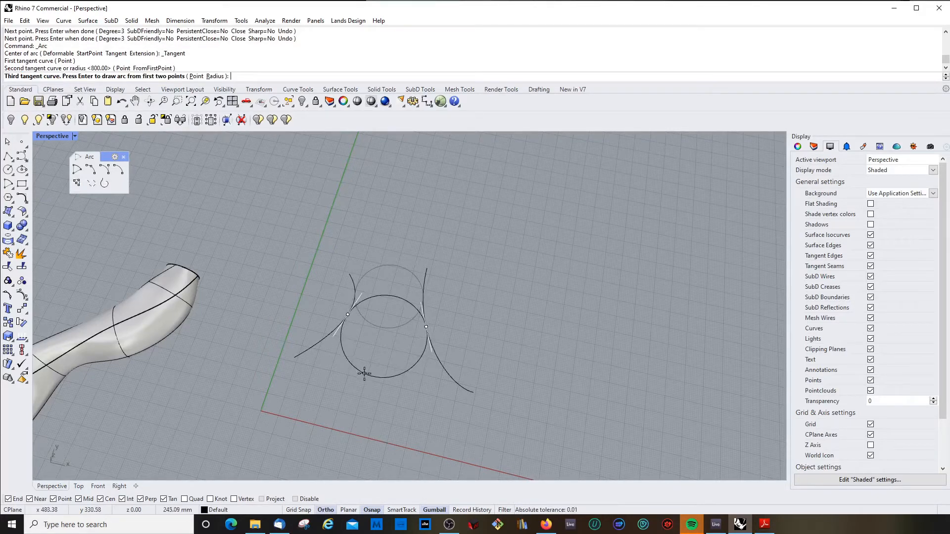
key("Return")
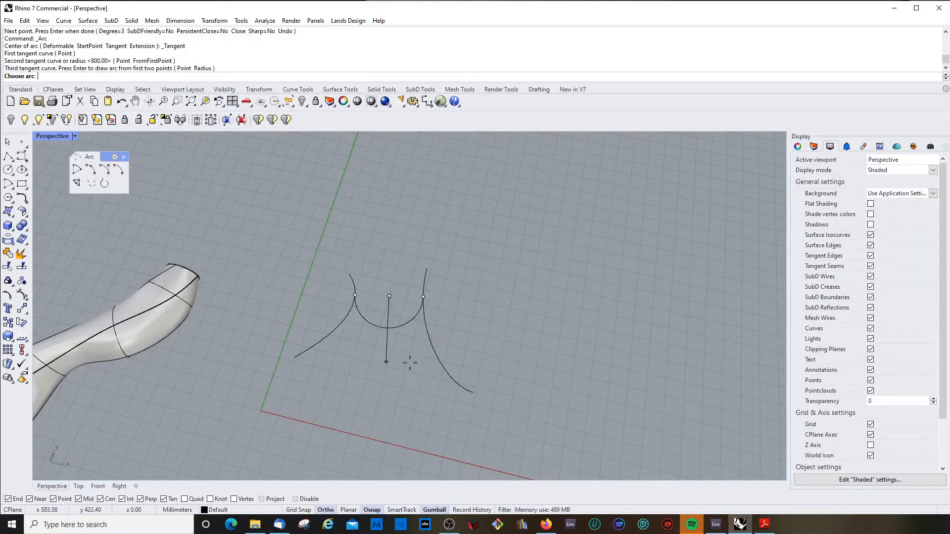
left_click(384, 369)
right_click_drag(389, 313, 432, 343)
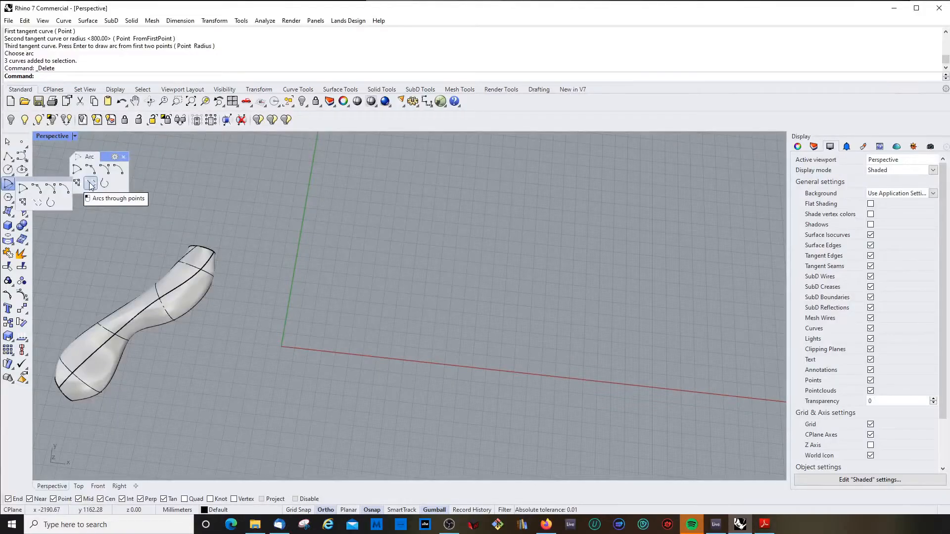
Place eight point objects in a zigzag running from near the Y axis toward positive X
left_click(21, 142)
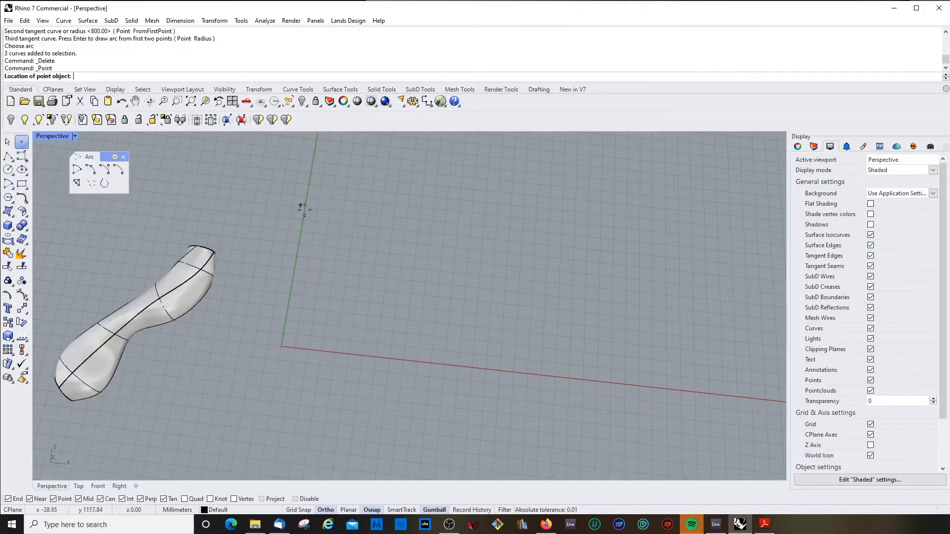
left_click(338, 222)
right_click(376, 263)
left_click(351, 256)
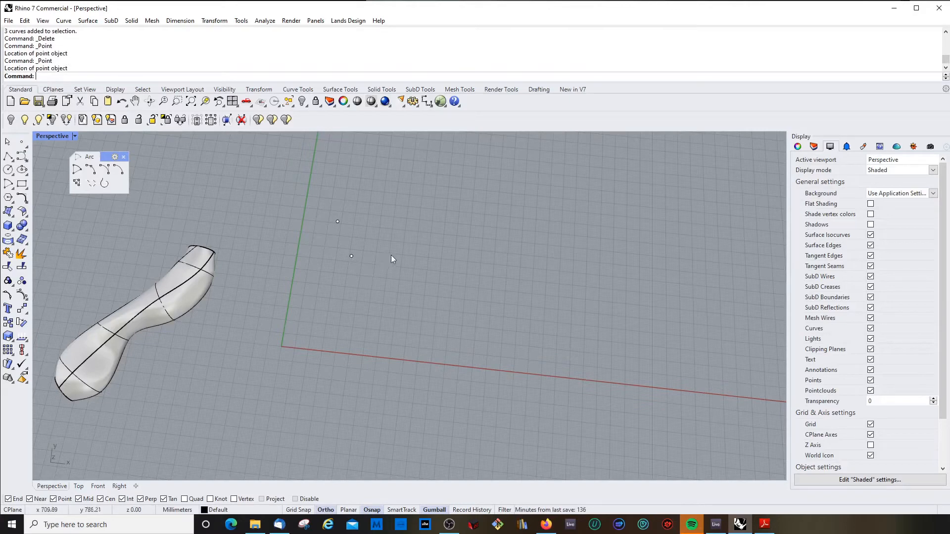
right_click(388, 242)
left_click(384, 238)
right_click(424, 256)
left_click(423, 257)
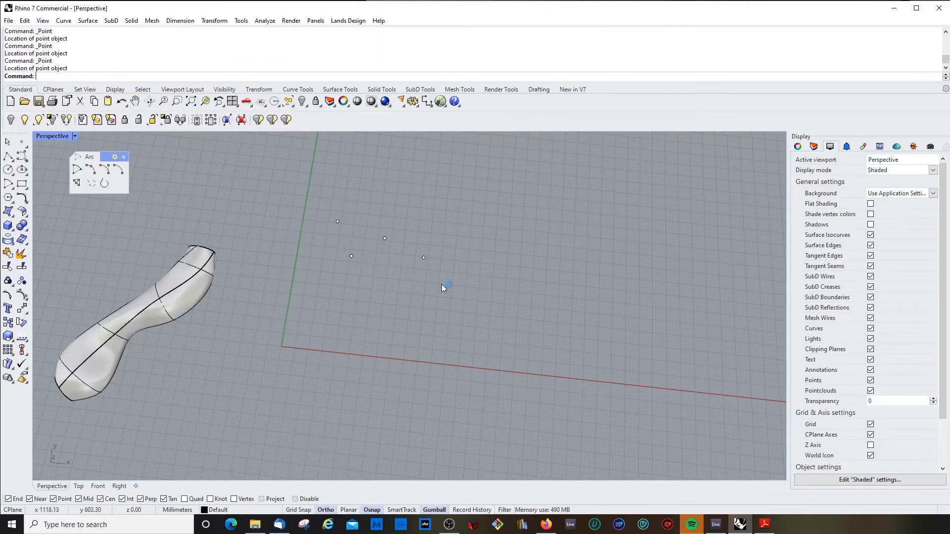
right_click(441, 284)
left_click(407, 309)
right_click(425, 320)
left_click(462, 308)
right_click(472, 332)
left_click(457, 338)
right_click(509, 330)
left_click(532, 323)
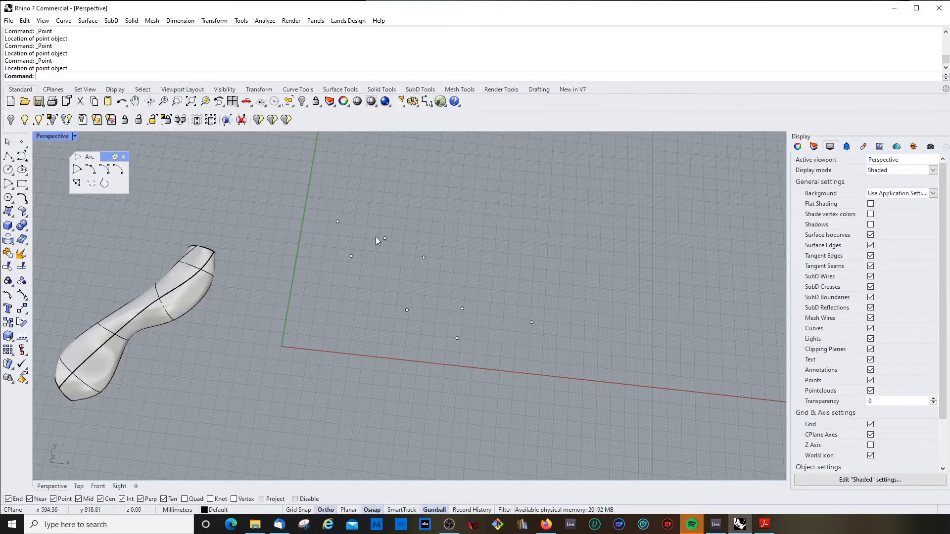
Create arcs through all eight points, using an open degree 3 interpolated curve
left_click_drag(294, 204, 717, 467)
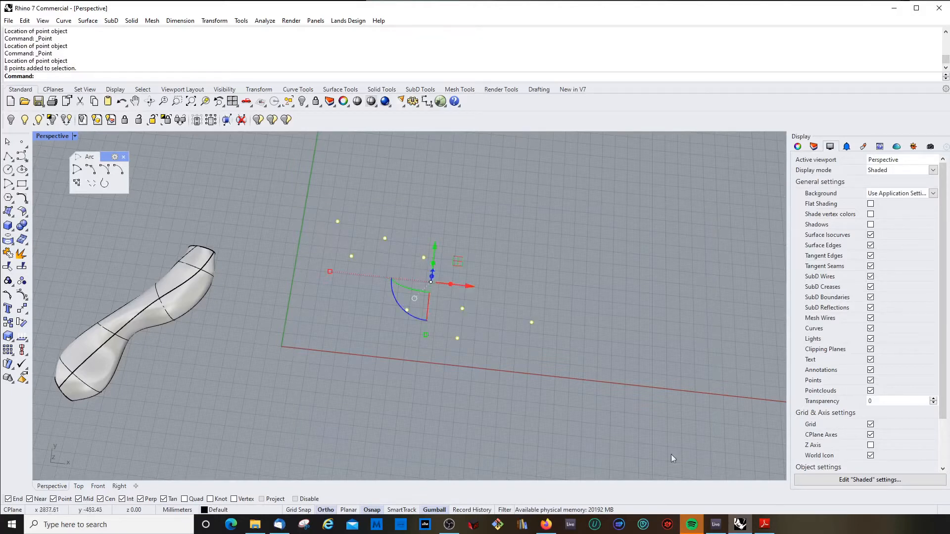
left_click(91, 185)
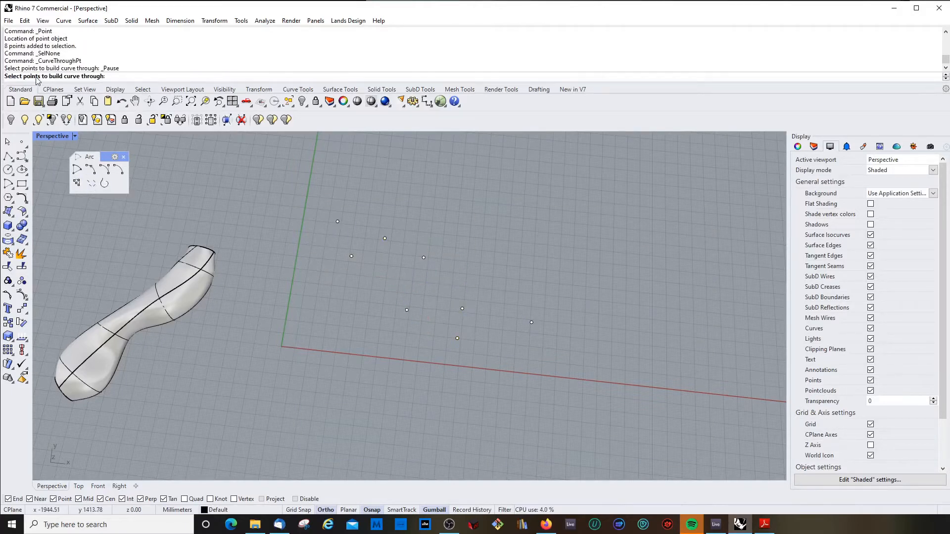
left_click_drag(307, 191, 606, 398)
key("Return")
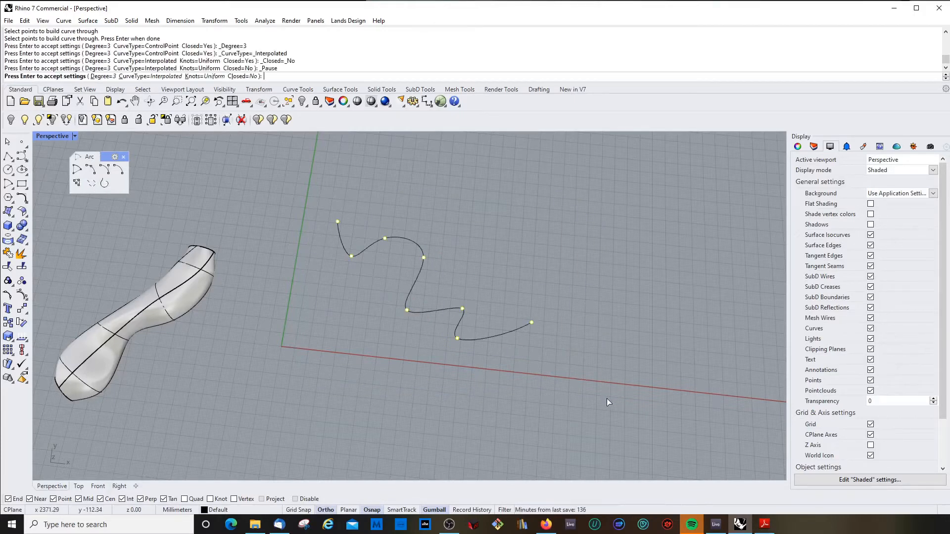
Examine the individual arc segments of the exploded curve by selecting several along its crest between the third and fourth points
scroll(341, 240, "up", 5)
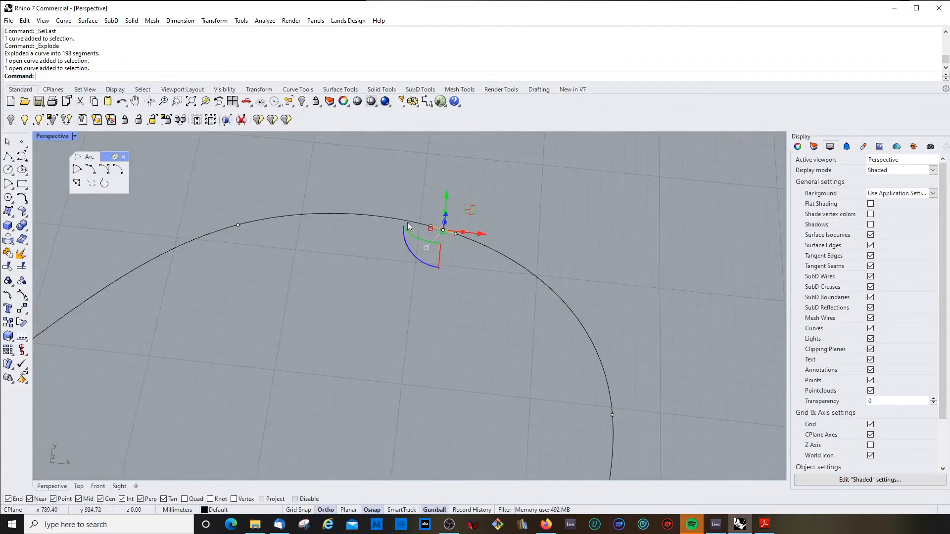
left_click(410, 224)
left_click(384, 217)
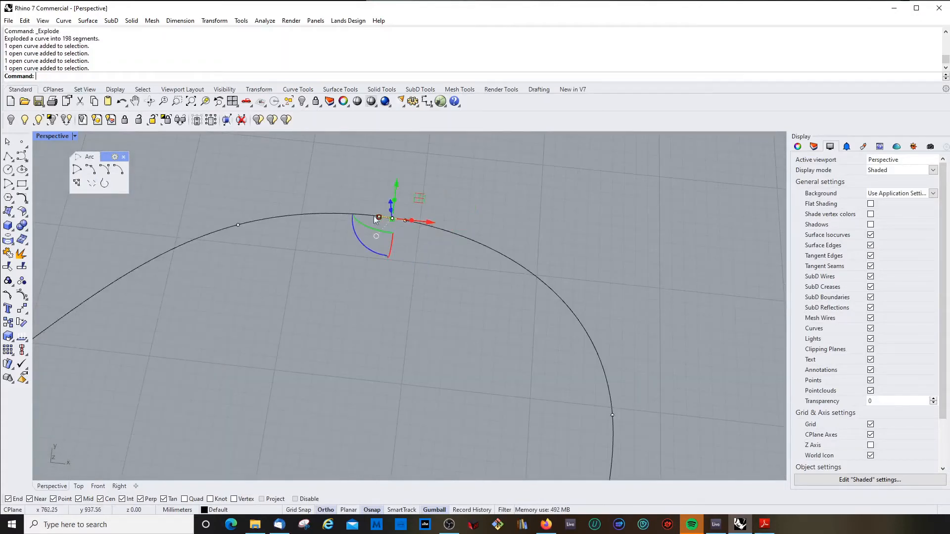
left_click(326, 214)
left_click(299, 218)
scroll(301, 220, "down", 10)
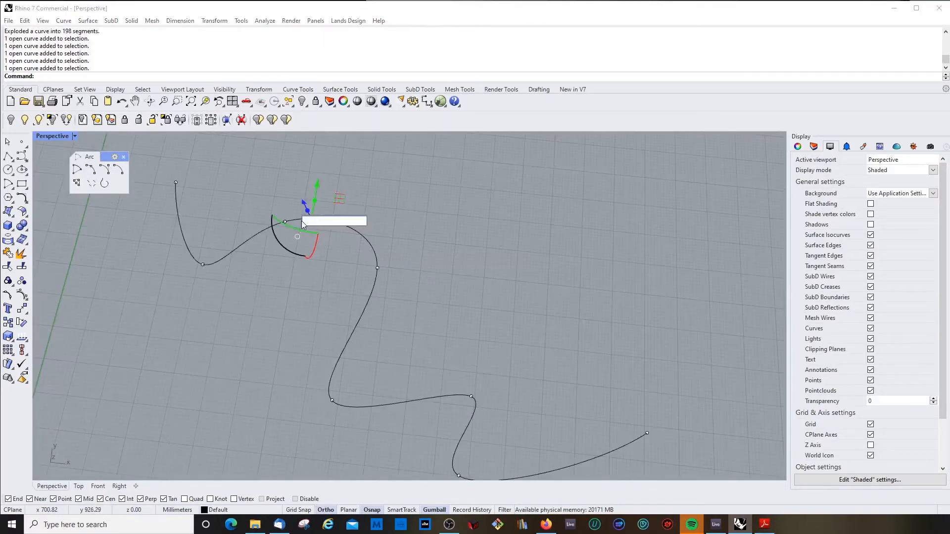
Check a few more arc segments of the exploded curve, and delete all of its segments together with the eight points
scroll(301, 220, "up", 3)
left_click(283, 240)
left_click(318, 269)
scroll(295, 251, "down", 8)
scroll(294, 251, "down", 3)
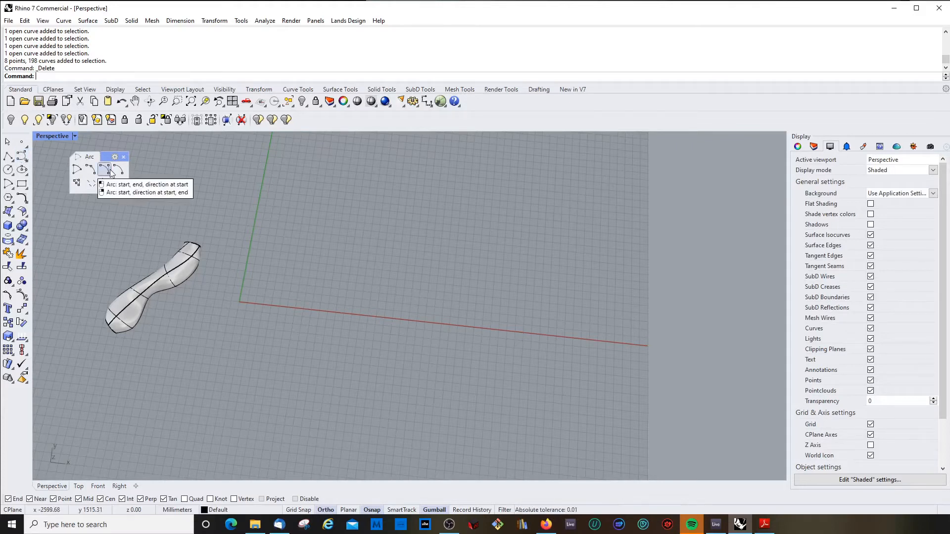
Draw an open degree 3 control point curve with six points, winding from above the X axis to below it
left_click(8, 157)
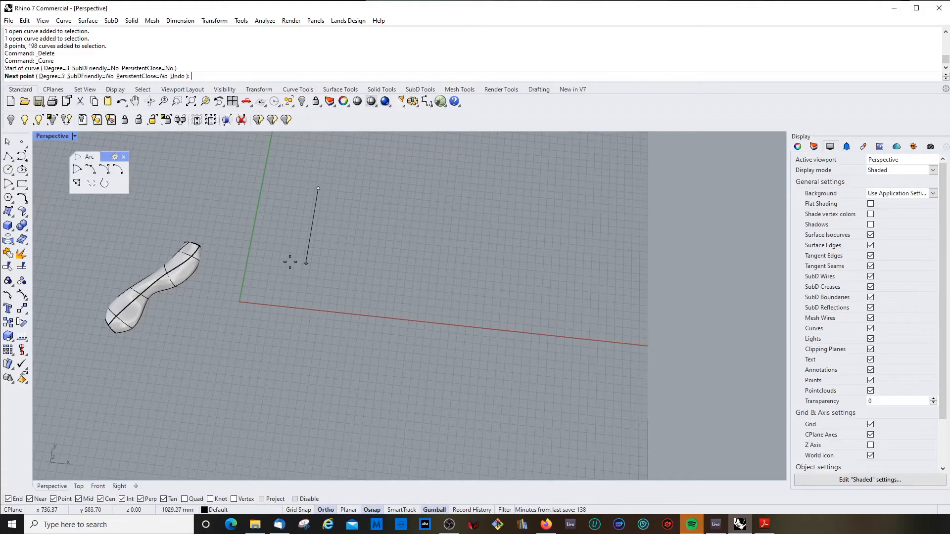
left_click(305, 264)
left_click(391, 273)
left_click(438, 330)
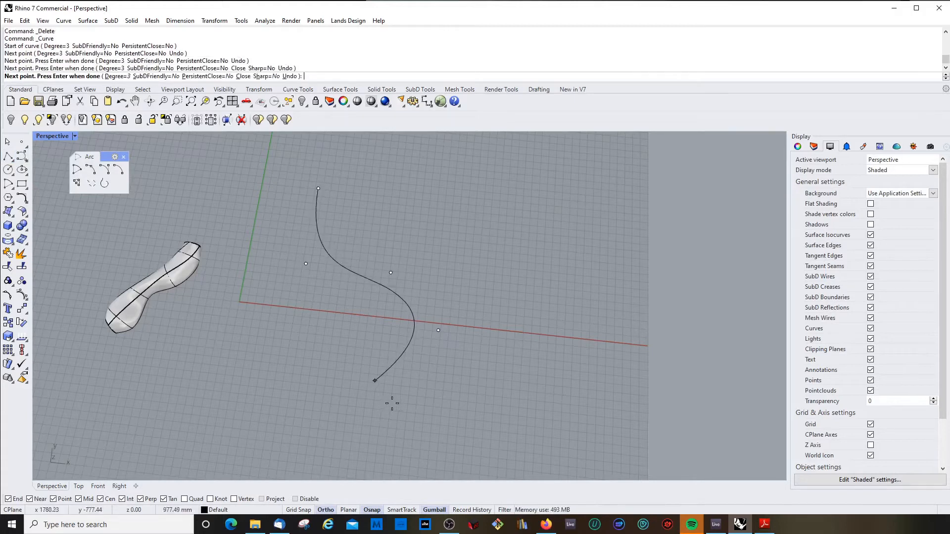
left_click(374, 380)
left_click(425, 445)
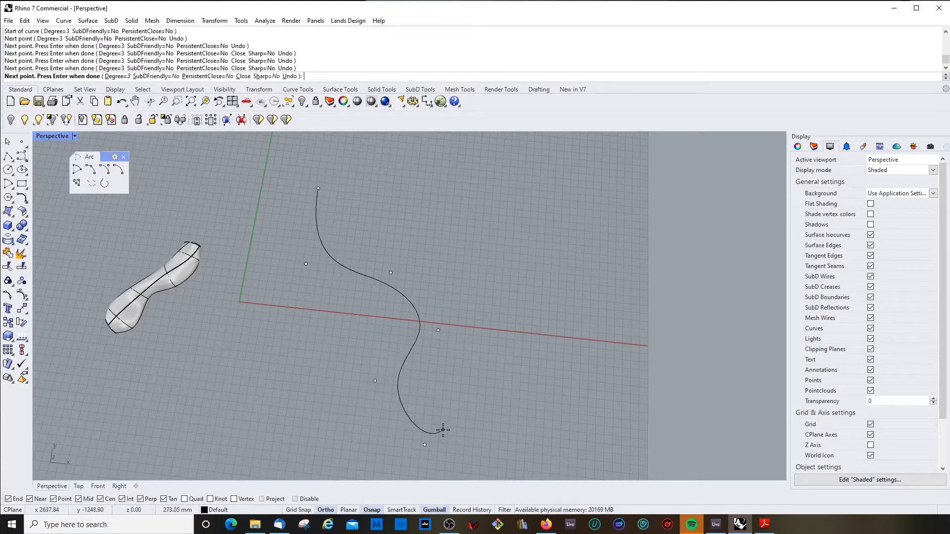
key("Return")
Convert the freeform curve to arcs with angle tolerance 5 and tolerance 0.01, deleting the input, and delete the converted curve after inspection
left_click(405, 297)
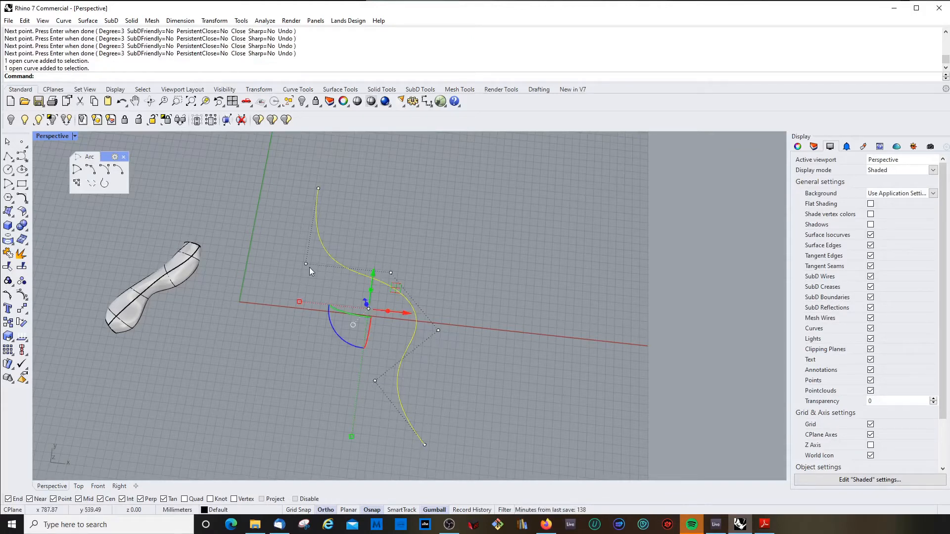
left_click(105, 184)
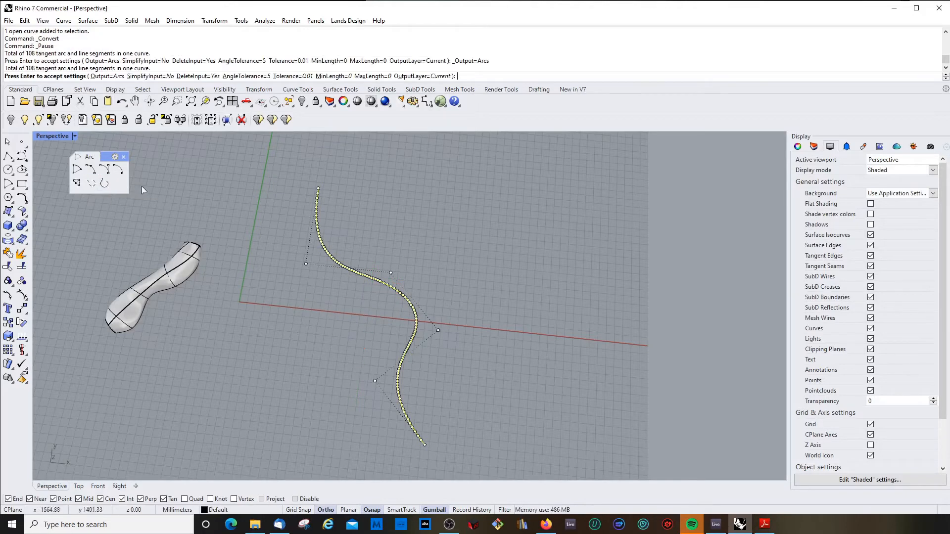
scroll(369, 222, "up", 3)
scroll(281, 192, "up", 11)
scroll(292, 234, "down", 7)
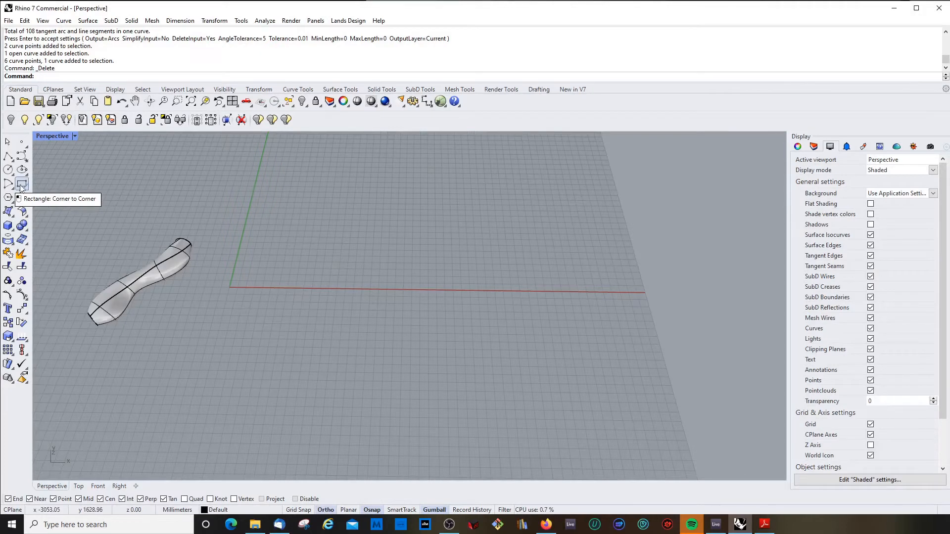
Draw a corner-to-corner rectangle starting at the origin and extending into the positive X and Y quadrant
left_click_drag(22, 186, 146, 144)
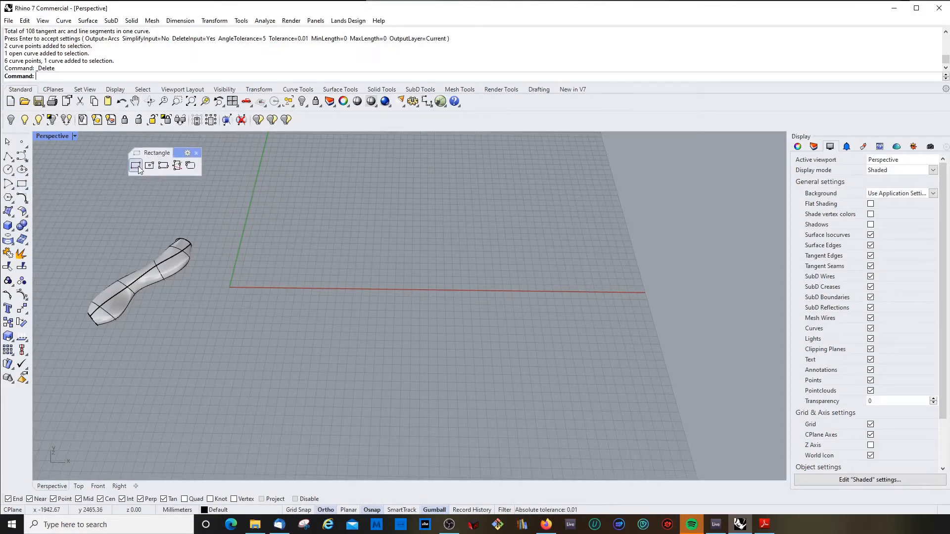
left_click(135, 165)
left_click(229, 287)
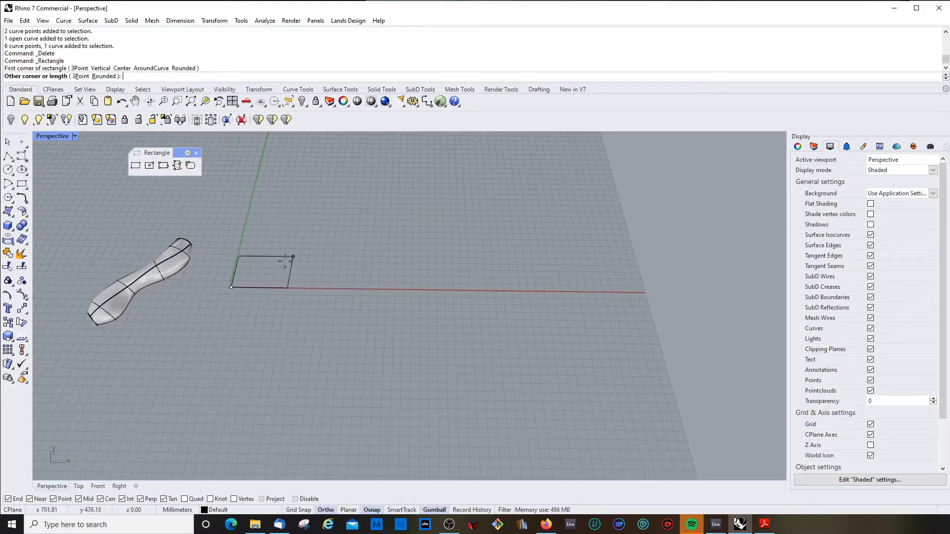
left_click(364, 185)
Draw a diagonal polyline from the rectangle's origin corner to its opposite corner, and delete both curves
left_click(8, 155)
left_click(231, 287)
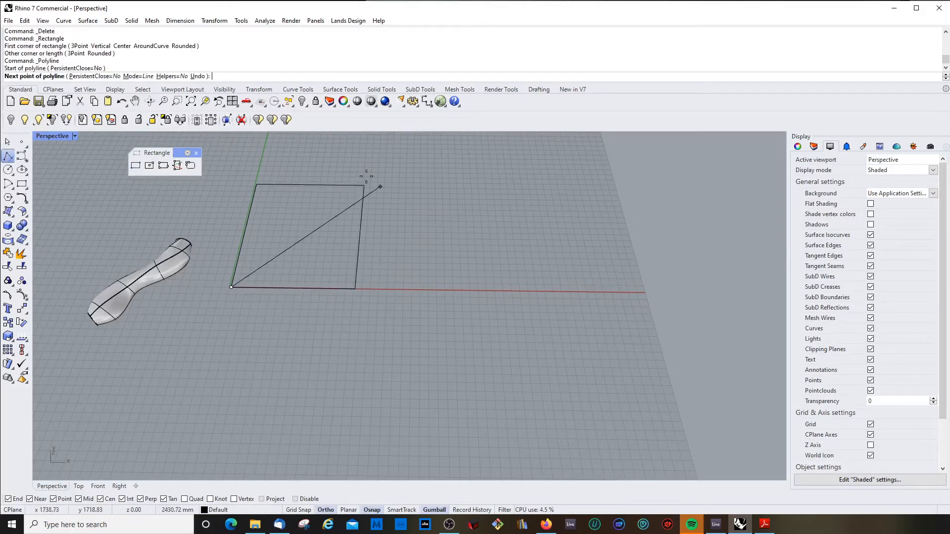
left_click(365, 185)
key("Return")
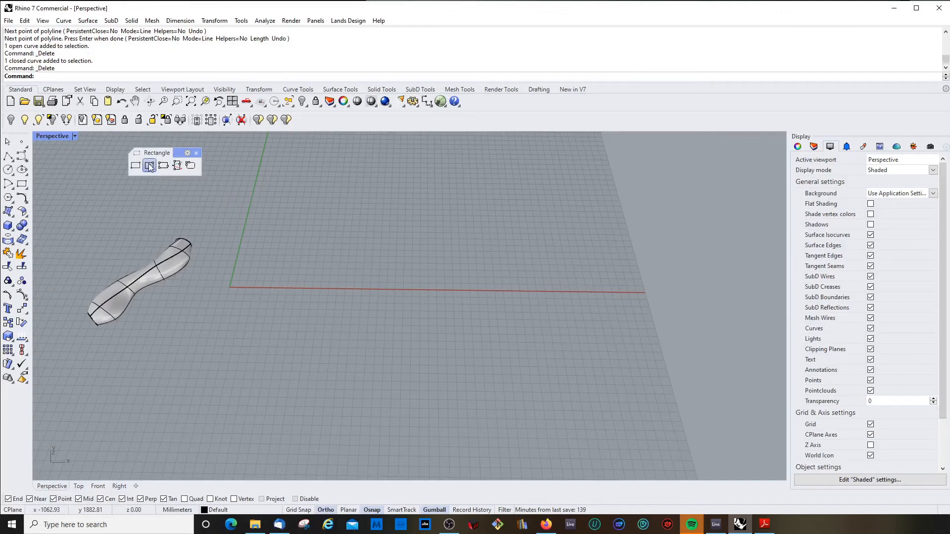
left_click(149, 166)
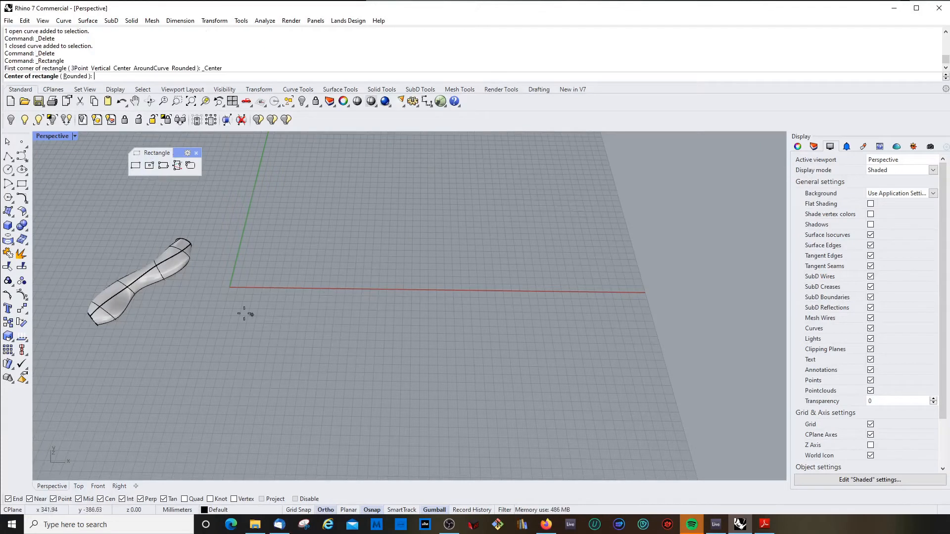
left_click(230, 288)
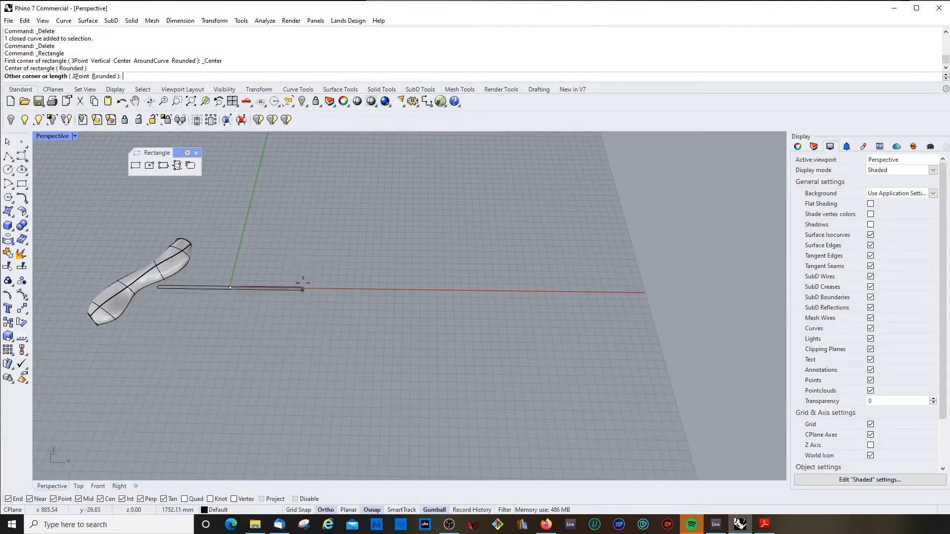
key("Escape")
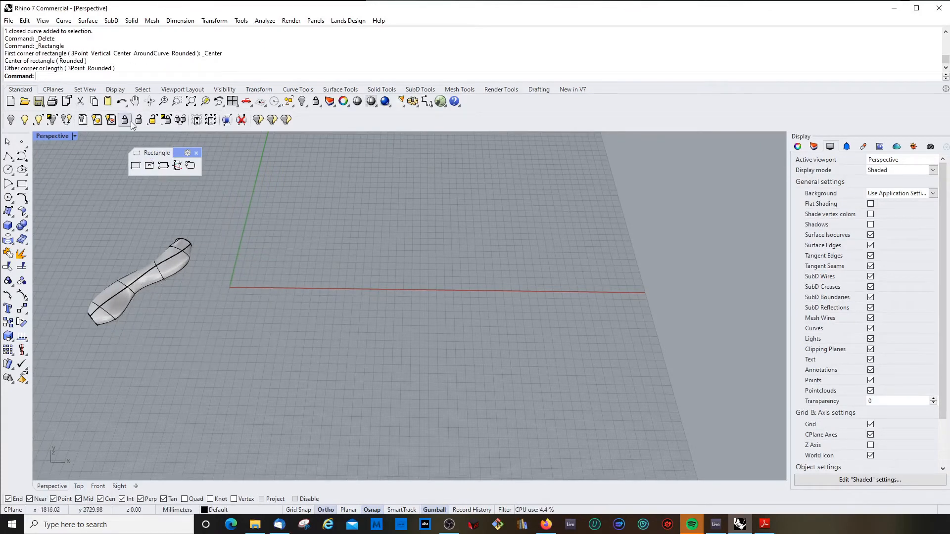
left_click(159, 167)
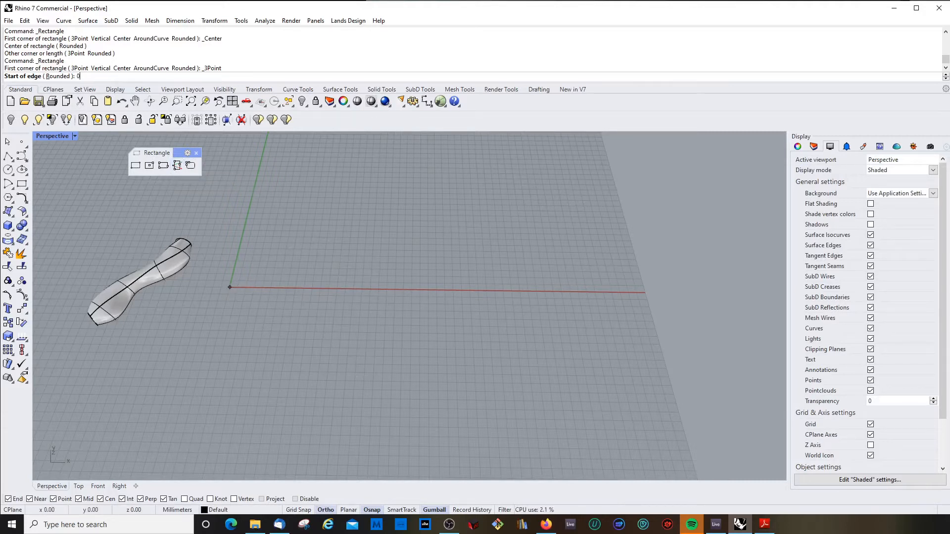
key("Return")
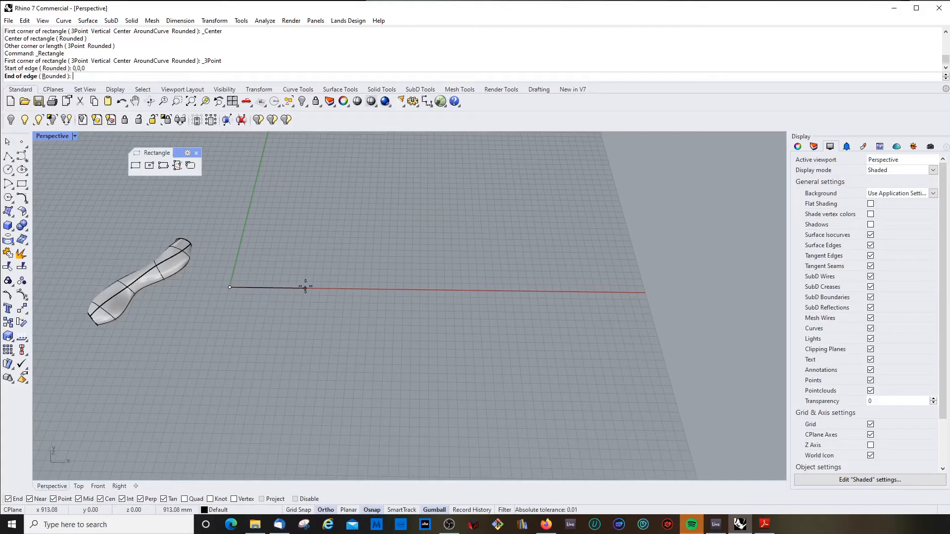
type("100")
key("Return")
key("Escape")
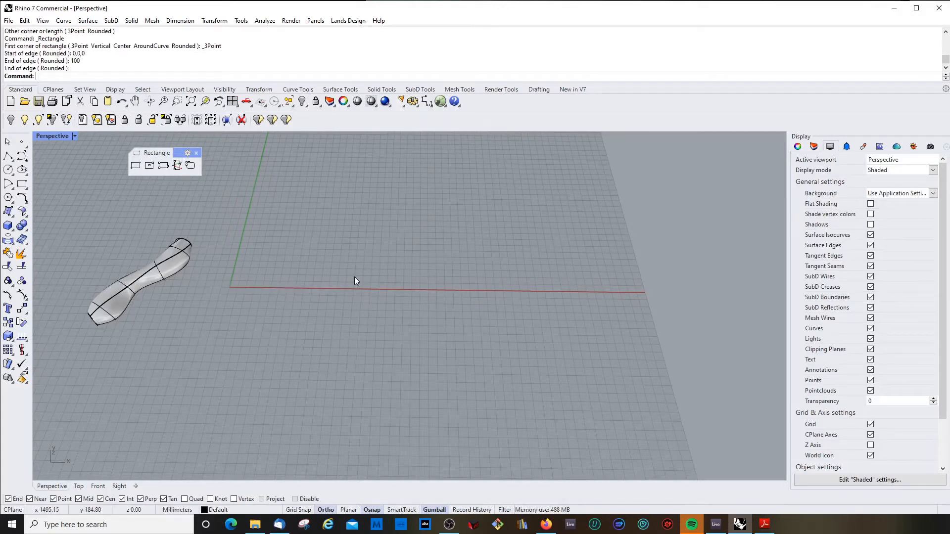
Draw a three-point rectangle starting just below the origin, with a 1000 mm edge along X and the width equal to that length
key("Return")
left_click(222, 295)
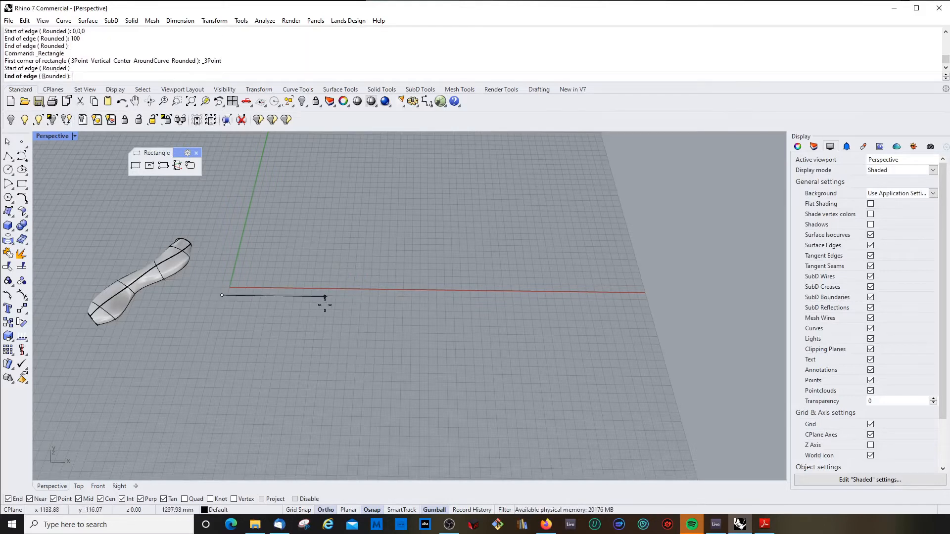
type("1000")
key("Return")
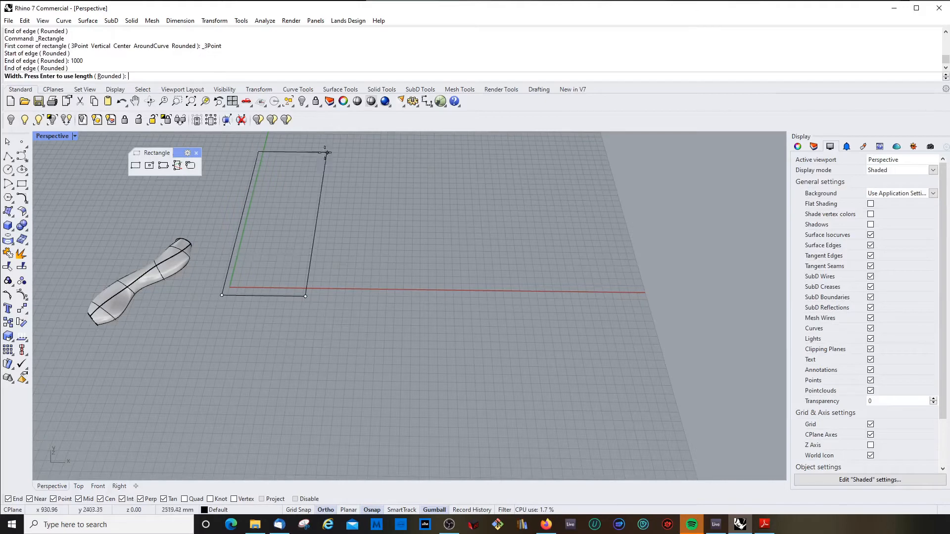
key("Return")
Check the 1000 mm square by selecting it, and delete it
scroll(387, 322, "up", 5)
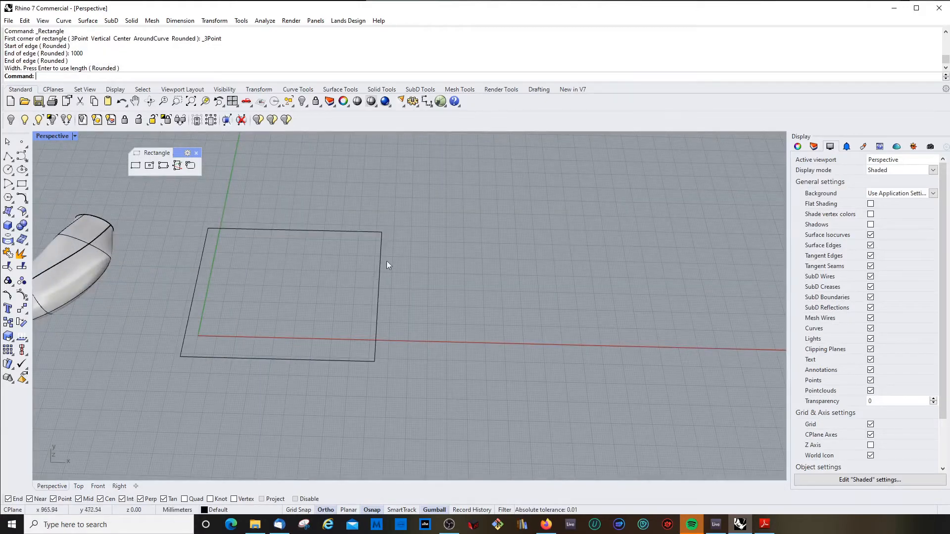
left_click(379, 262)
scroll(379, 264, "down", 7)
right_click_drag(380, 294, 360, 281)
left_click(377, 268)
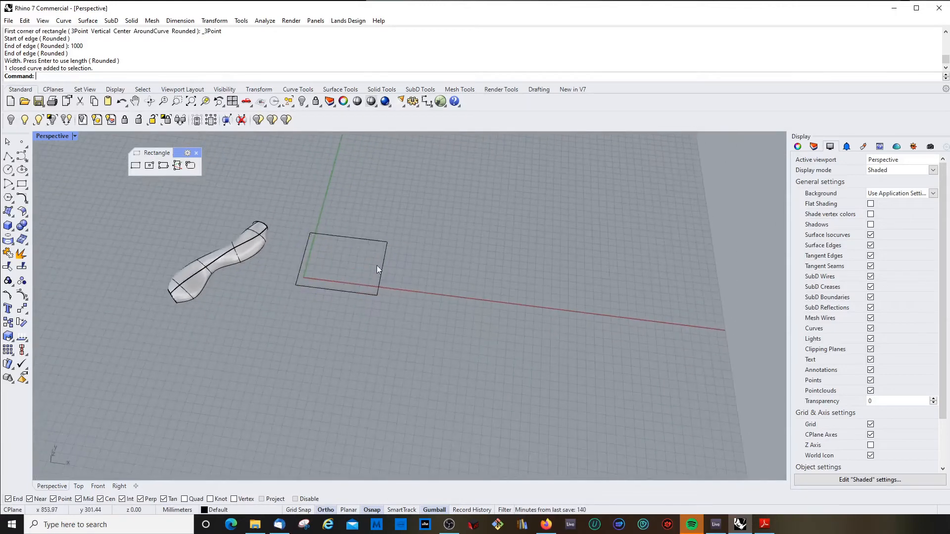
left_click(380, 265)
key("Delete")
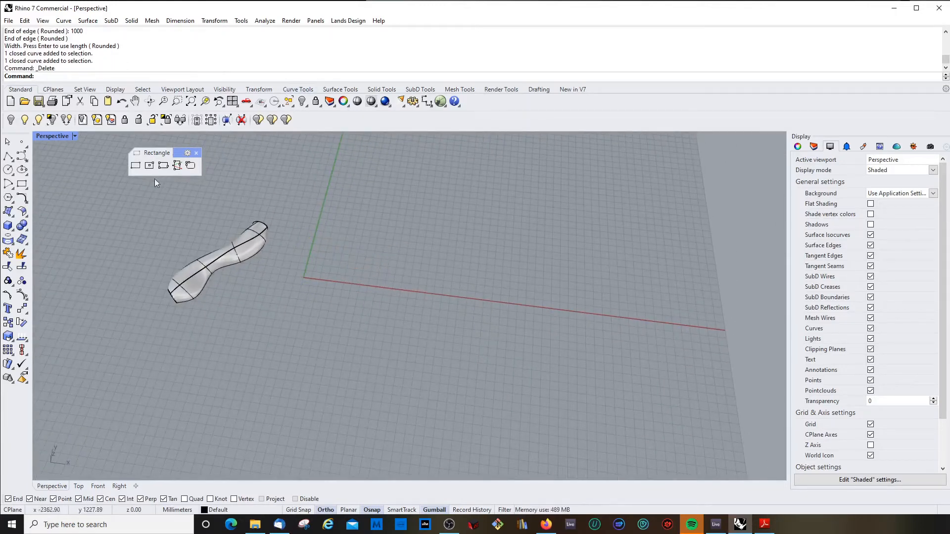
Draw a vertical rectangle standing on the ground plane beside the Y axis, near the origin
left_click(176, 168)
mouse_move(363, 262)
right_mouse_down()
mouse_move(342, 231)
mouse_move(268, 240)
mouse_move(440, 245)
mouse_move(393, 256)
mouse_move(386, 244)
mouse_move(379, 248)
mouse_move(408, 252)
mouse_move(380, 273)
right_mouse_up()
scroll(347, 229, "up", 5)
left_click(319, 257)
left_click(371, 179)
scroll(352, 270, "down", 6)
left_click(334, 185)
Draw a second vertical rectangle standing apart from the first one, and delete it
right_click(390, 256)
left_click(389, 257)
left_click(461, 232)
left_click(413, 163)
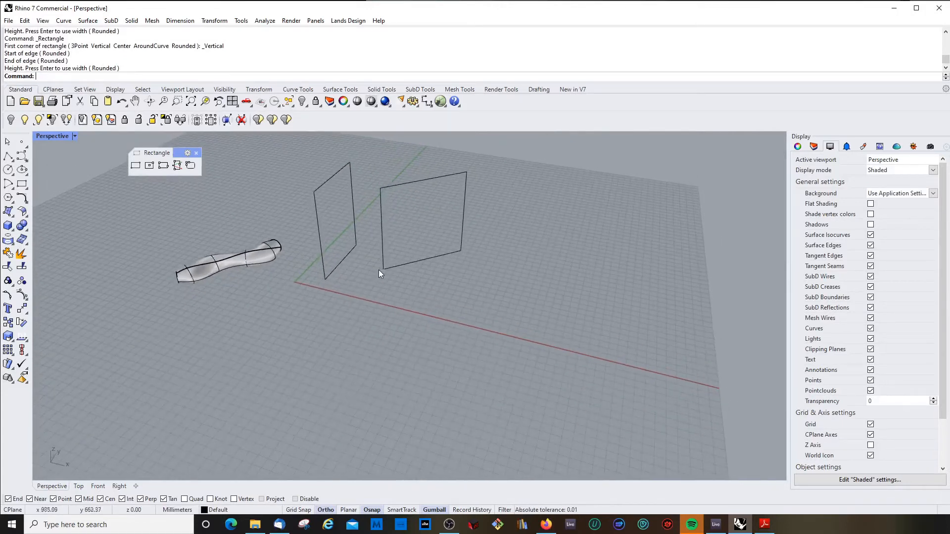
left_click(383, 238)
key("Delete")
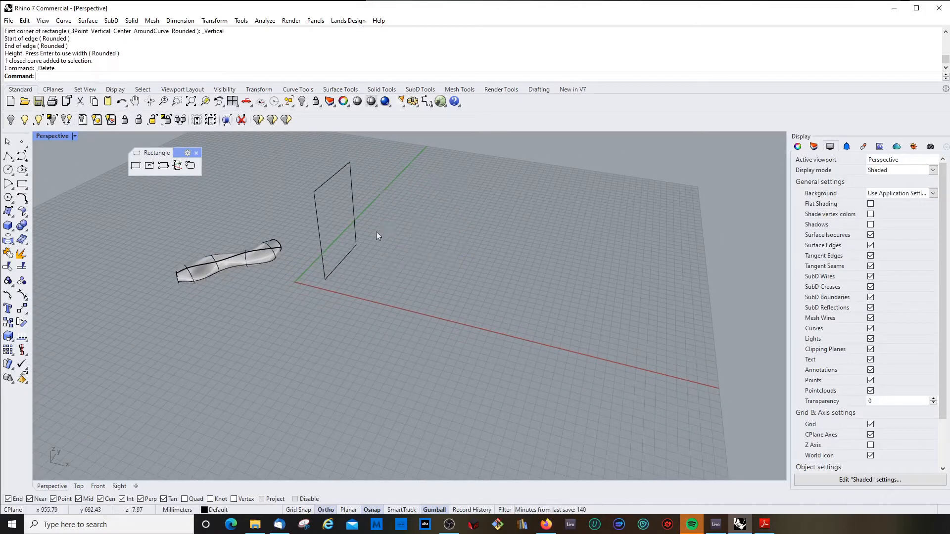
Draw a vertical rectangle from the first one's far bottom corner, about 1269 mm wide and matching its height
right_click(376, 232)
left_click(356, 245)
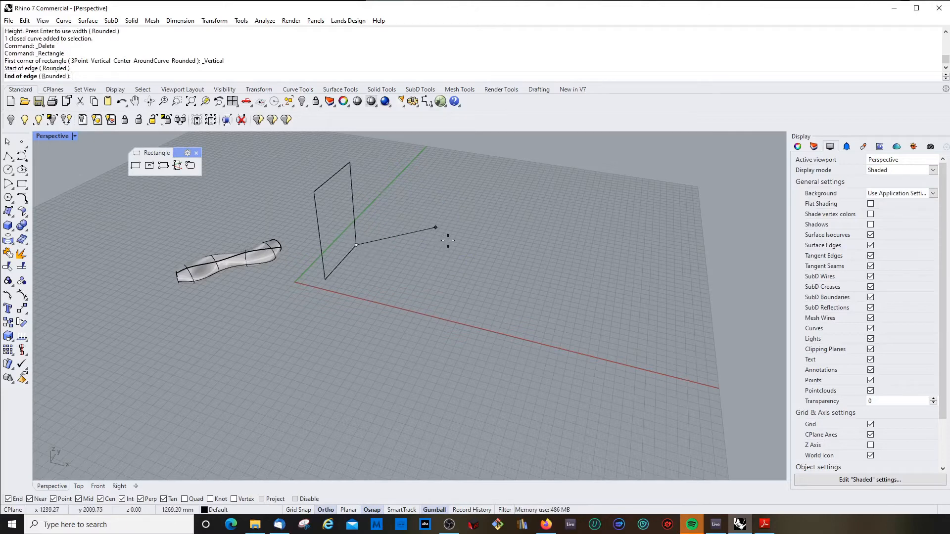
left_click(435, 227)
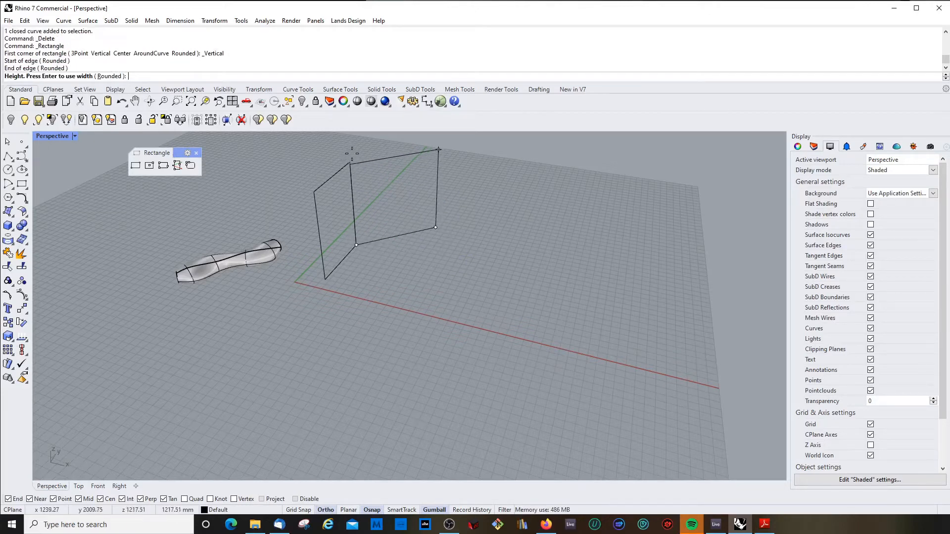
left_click(352, 154)
Add a third vertical rectangle from the second one's free bottom corner, angled back toward the X axis with matching height
right_click(402, 225)
left_click(435, 227)
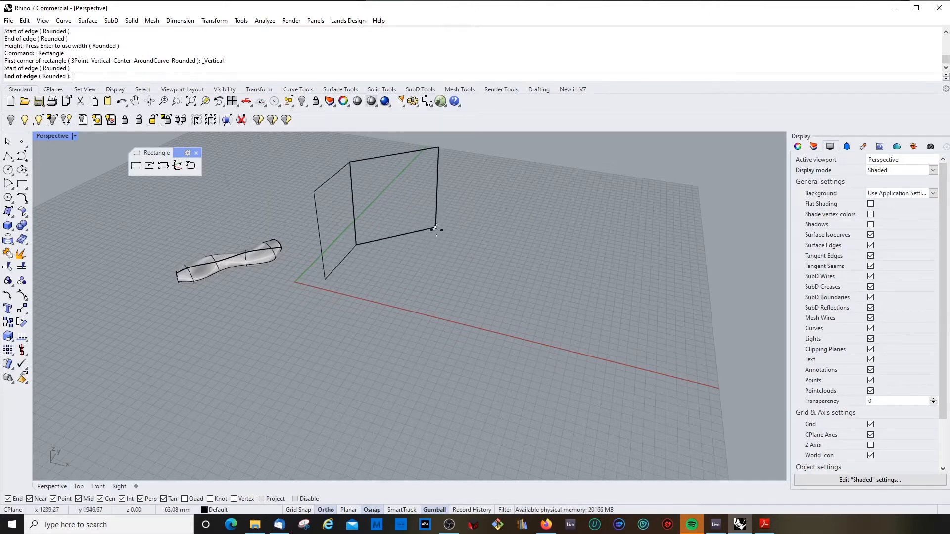
left_click(474, 267)
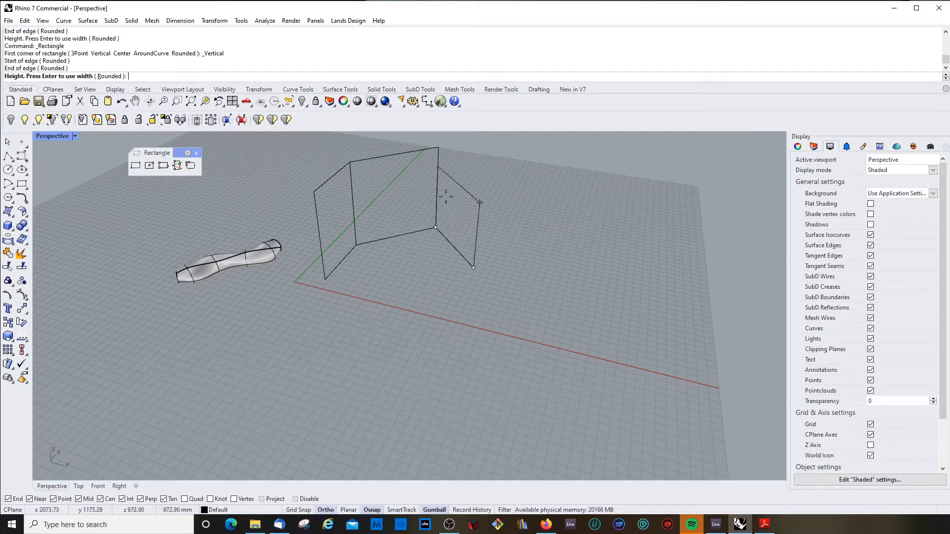
left_click(436, 141)
Add a fourth vertical rectangle from the first one's bottom corner nearest the origin, running along the X axis with matching height
mouse_move(405, 221)
right_mouse_down()
mouse_move(464, 231)
mouse_move(417, 228)
right_mouse_up()
right_click(416, 228)
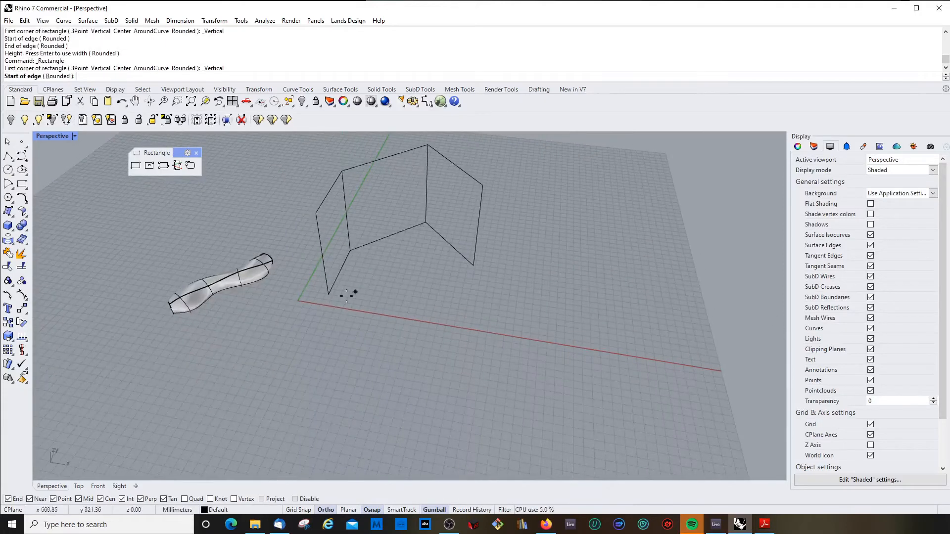
left_click(329, 294)
left_click(412, 308)
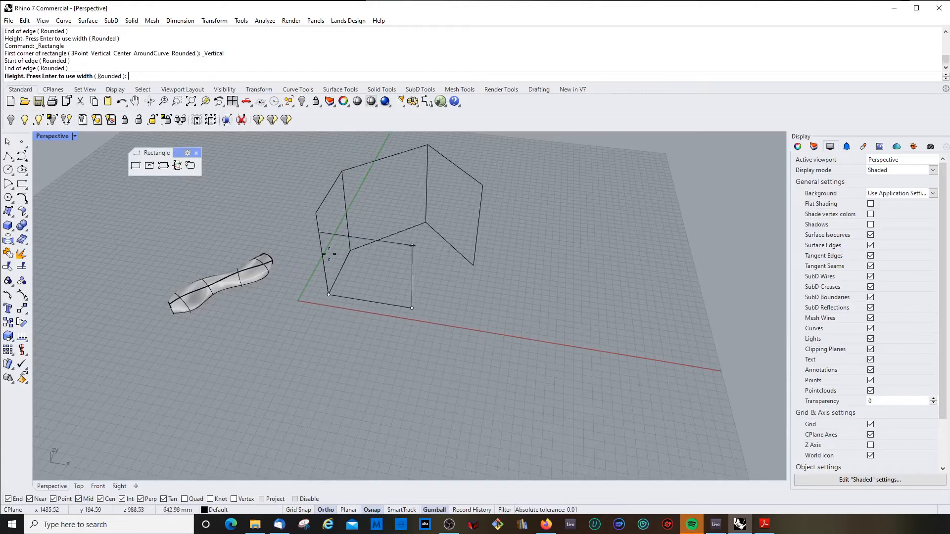
left_click(321, 210)
Close the enclosure with a fifth vertical rectangle between the free bottom corners of the third and fourth, matching their height
right_click_drag(432, 243, 391, 291)
right_click(390, 290)
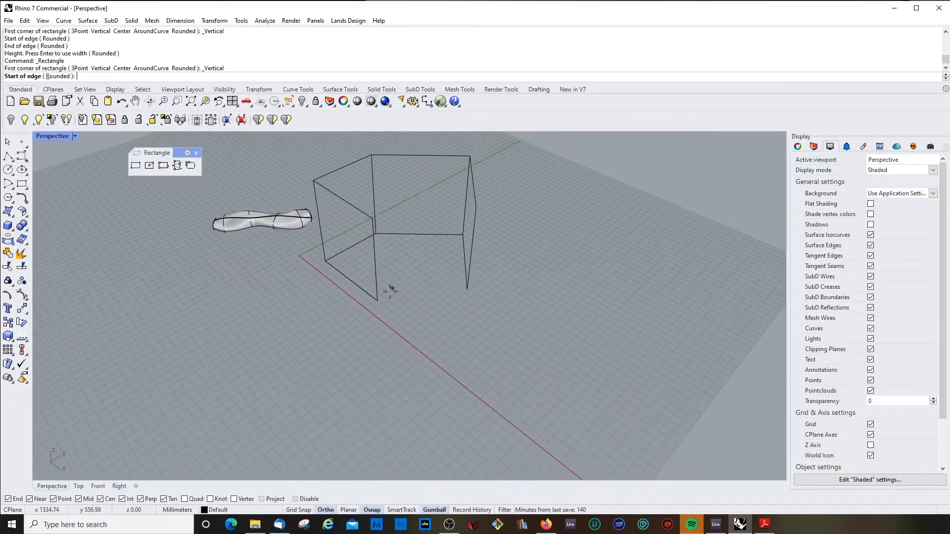
left_click(377, 300)
left_click(467, 290)
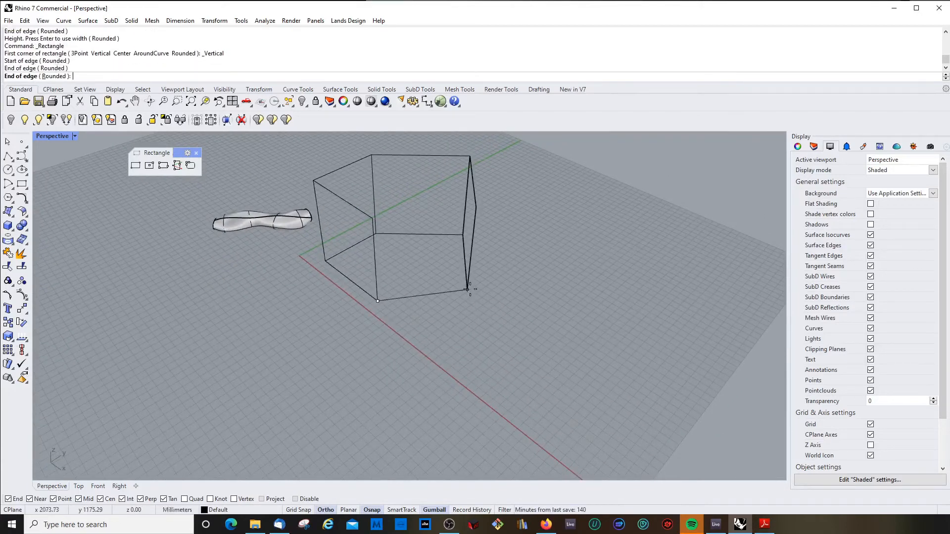
left_click(380, 236)
Examine the enclosure formed by the five vertical rectangles from several angles and distances
right_click_drag(462, 238, 408, 285)
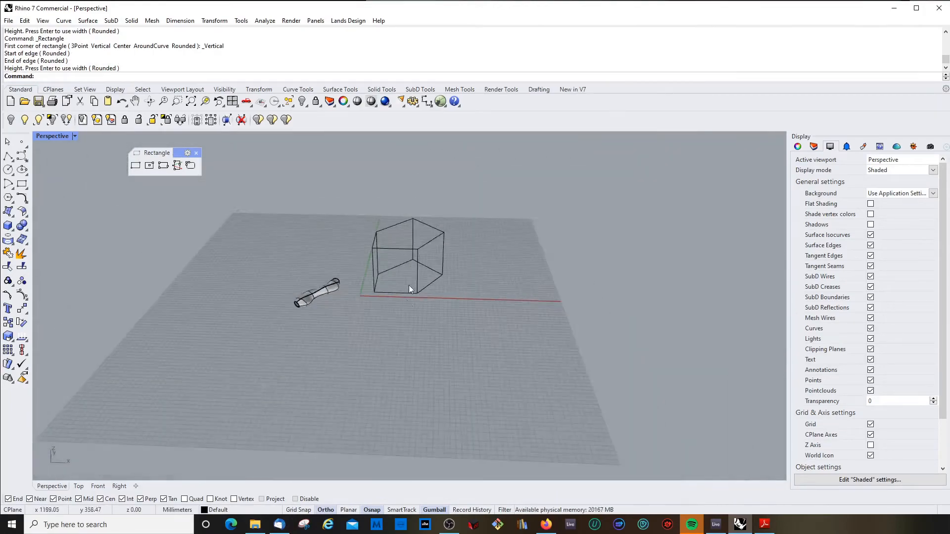
scroll(405, 242, "up", 5)
scroll(405, 241, "down", 5)
right_click_drag(404, 242, 401, 263)
scroll(337, 252, "up", 5)
scroll(395, 278, "down", 5)
scroll(434, 273, "up", 6)
scroll(376, 254, "down", 3)
scroll(328, 245, "down", 4)
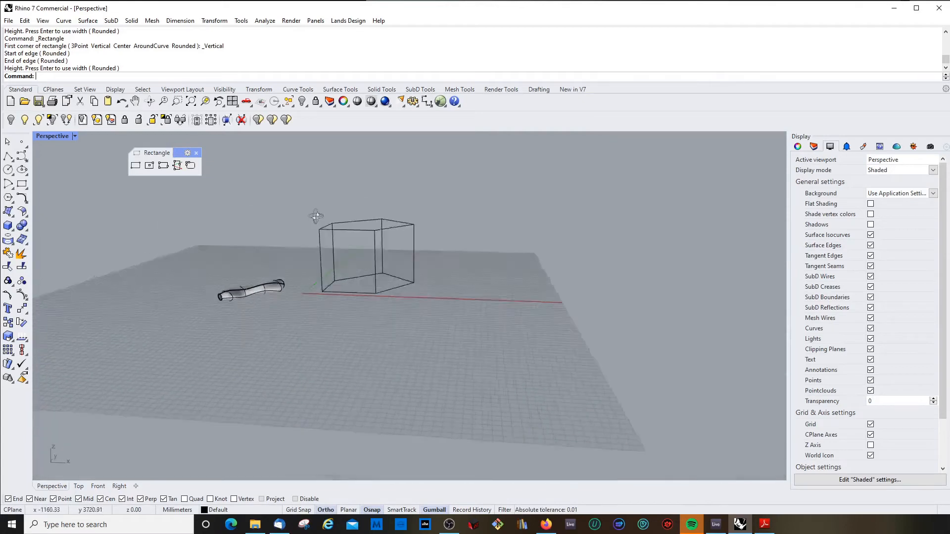
scroll(316, 216, "up", 4)
left_click(320, 268)
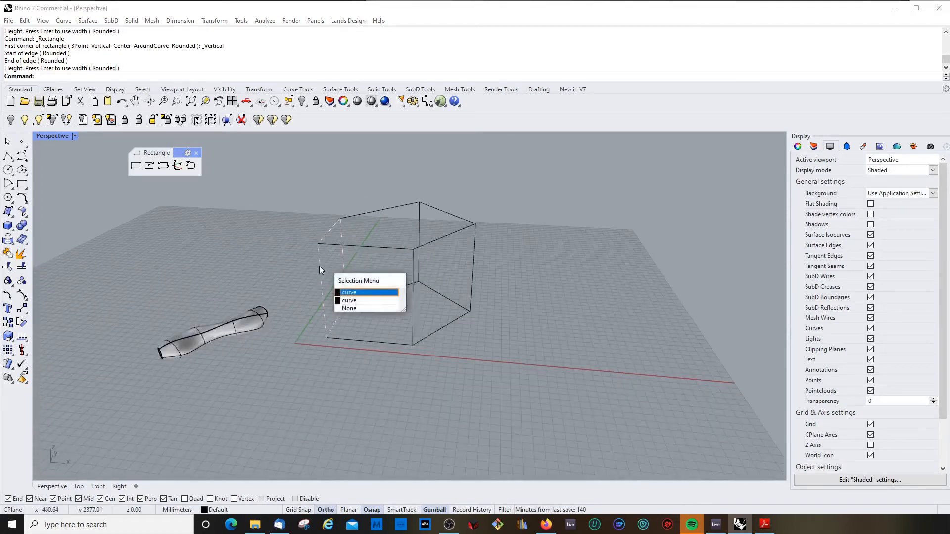
key("Escape")
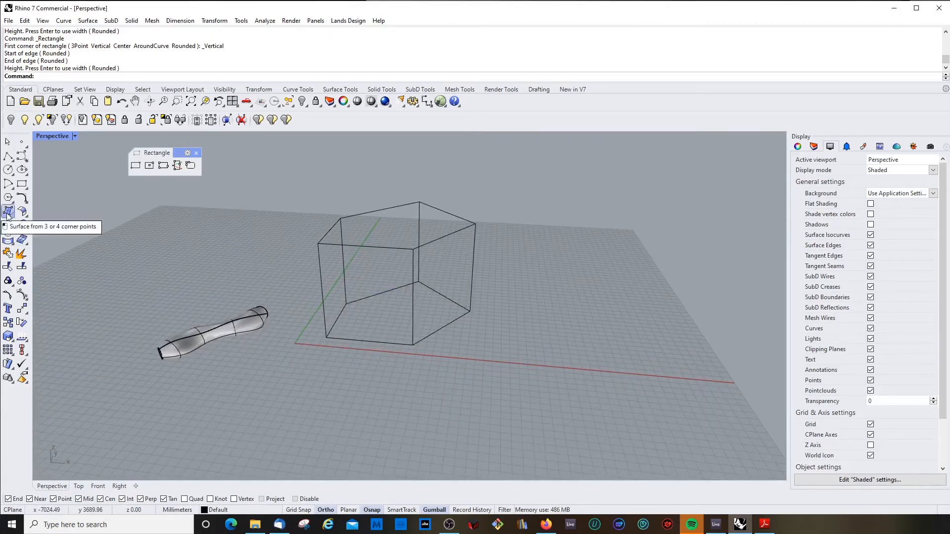
Create planar surfaces from all five vertical rectangle curves
left_click(8, 214)
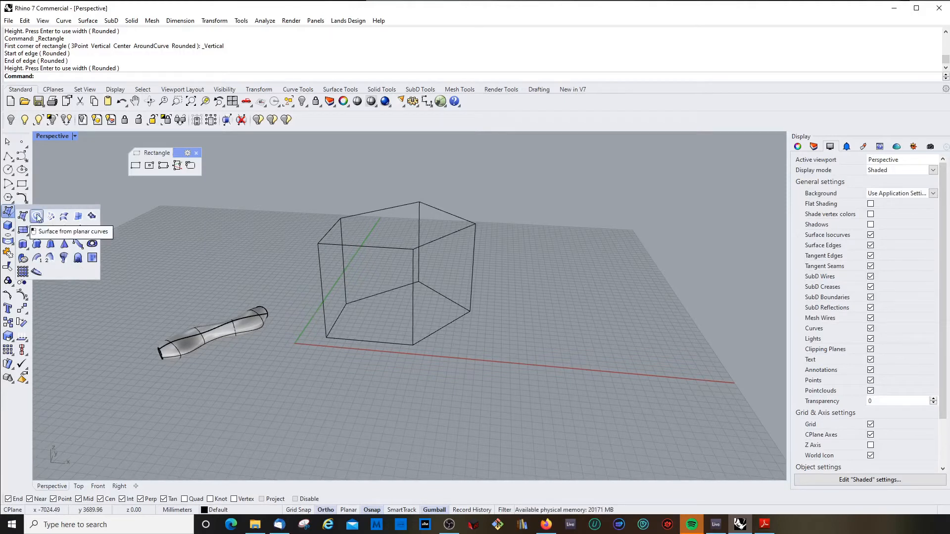
left_click_drag(281, 176, 527, 370)
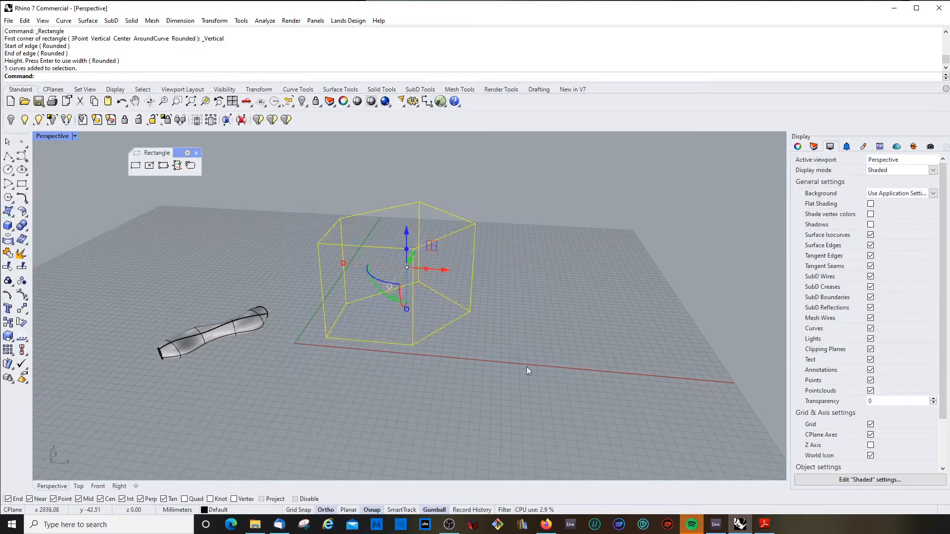
left_click(9, 211)
left_click(37, 216)
right_click_drag(376, 218, 401, 214)
scroll(400, 213, "up", 3)
Join the five planar wall surfaces into a single open polysurface
left_click(385, 227)
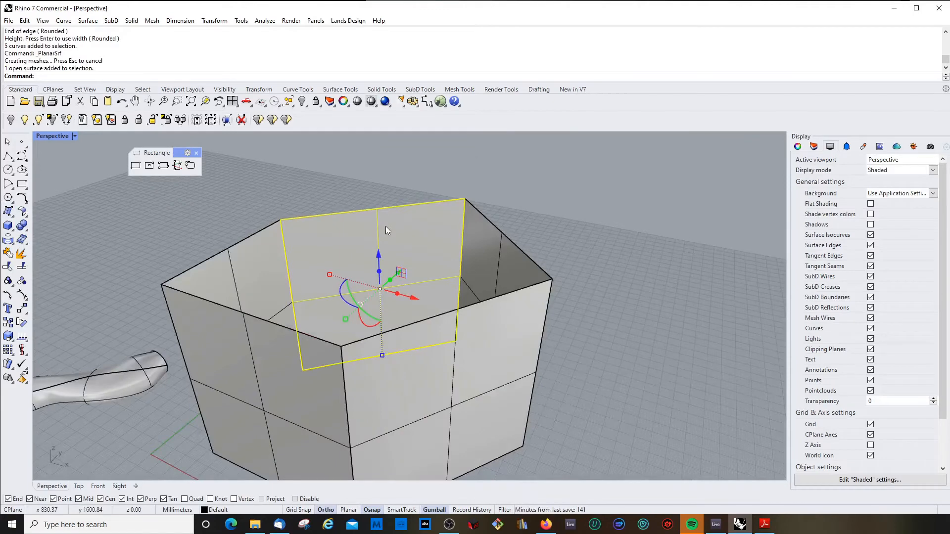
type("join")
key("Return")
left_click(475, 236)
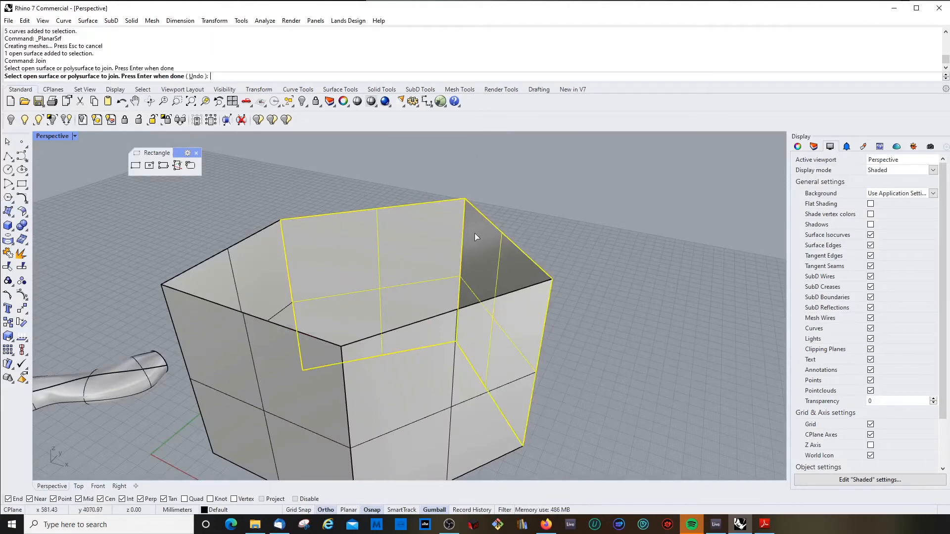
left_click(268, 261)
left_click(271, 394)
left_click(410, 373)
key("Return")
scroll(449, 247, "down", 7)
key("Escape")
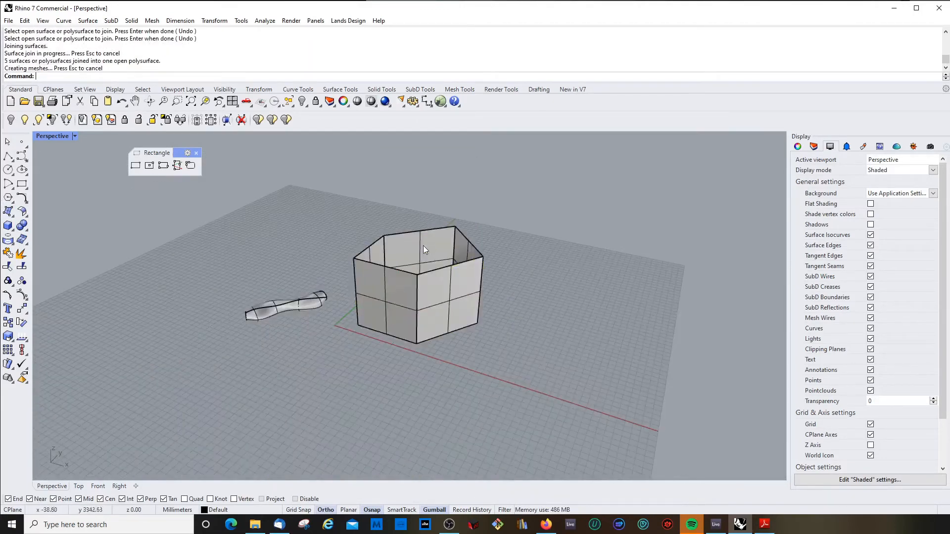
Cap the open ends of the joined five-sided polysurface to make it a closed solid
left_click(423, 245)
scroll(419, 245, "up", 5)
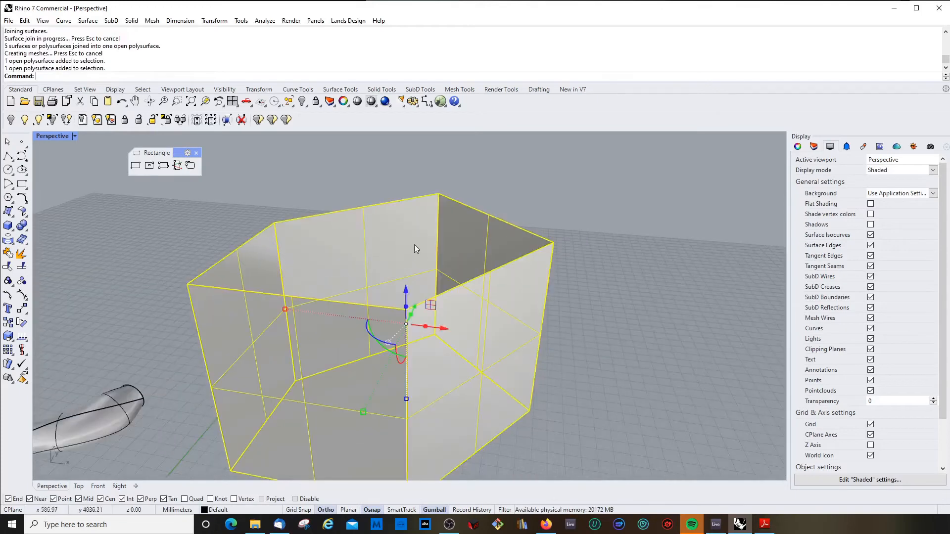
scroll(415, 247, "down", 4)
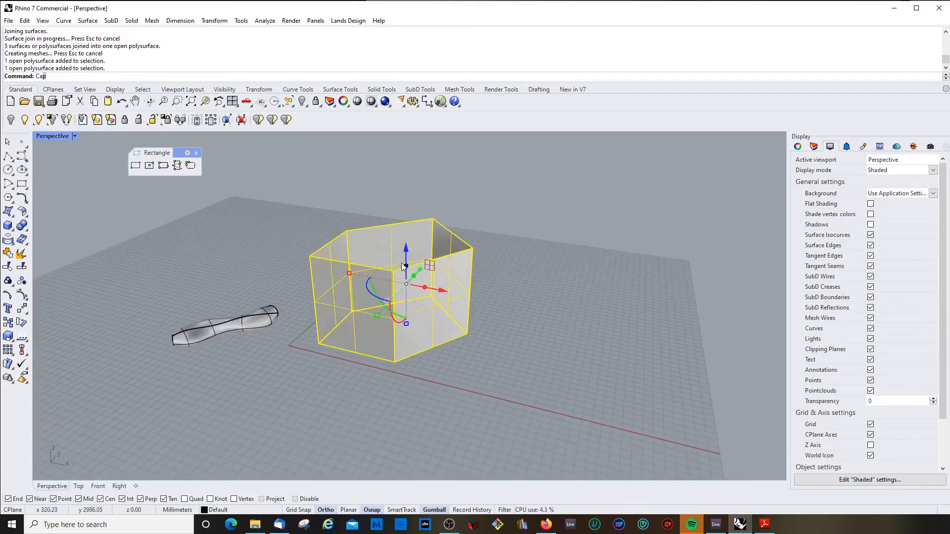
type("Cap")
key("Return")
scroll(389, 244, "up", 5)
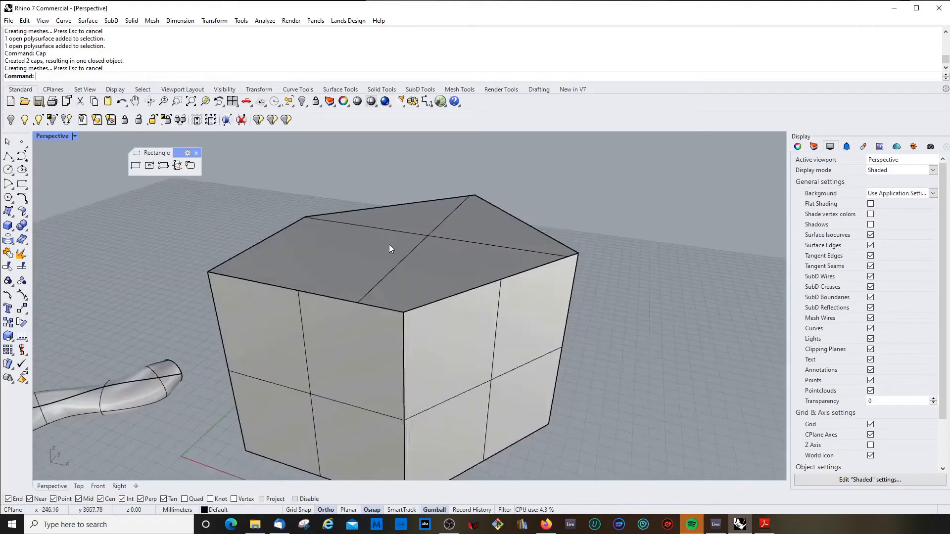
scroll(377, 311, "down", 4)
right_click_drag(378, 311, 426, 286)
key("Escape")
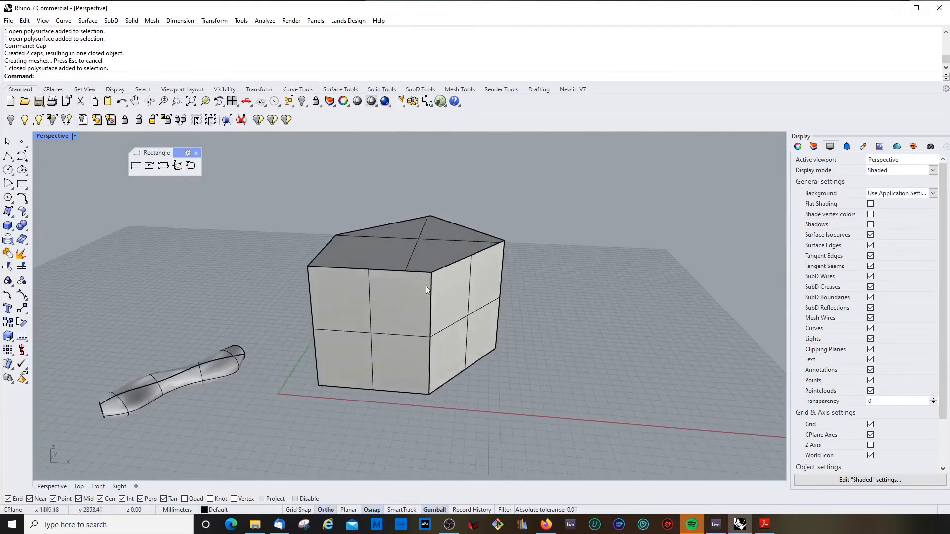
Switch the Perspective viewport to the Rendered display mode
left_click(426, 286)
left_click(75, 136)
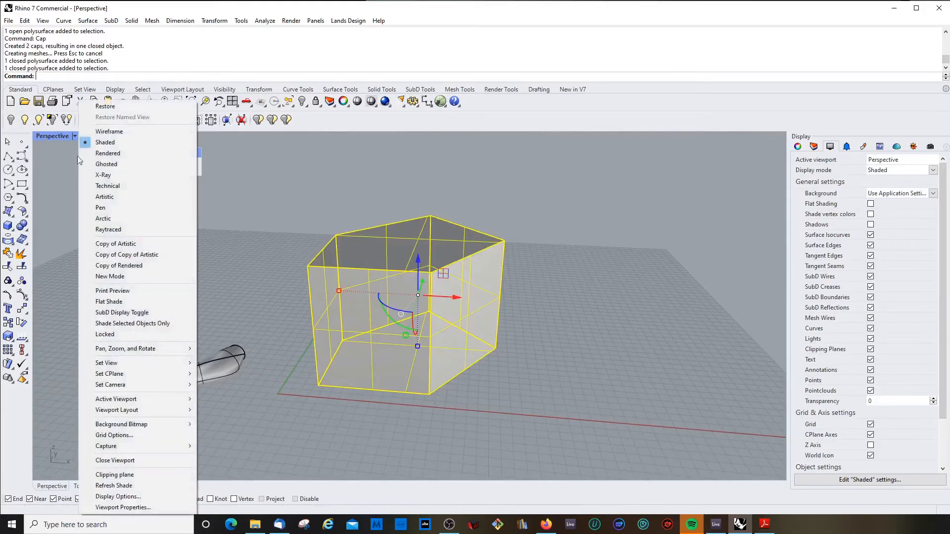
left_click(108, 152)
right_click_drag(467, 346, 479, 361)
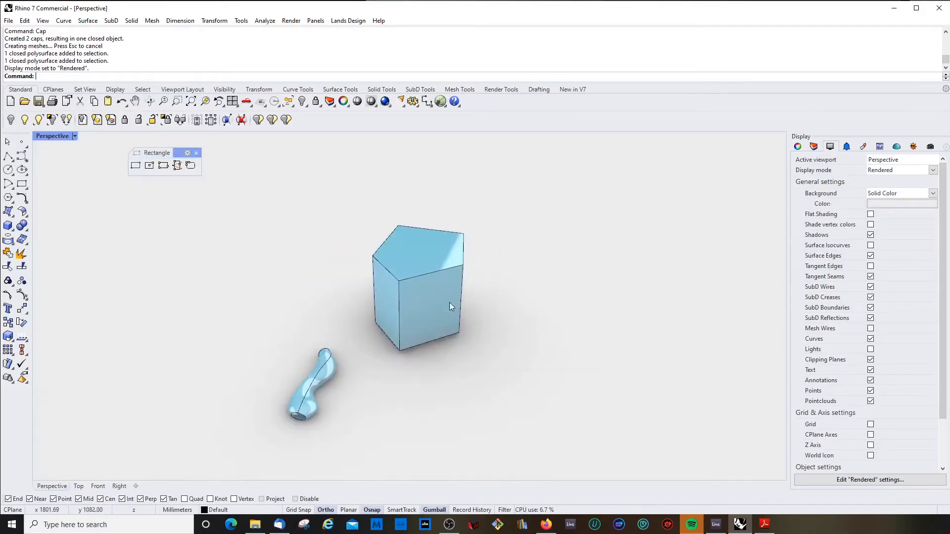
Give Layer 01 a pink Plaster material and move the five-sided solid onto that layer
left_click(449, 302)
left_click(813, 146)
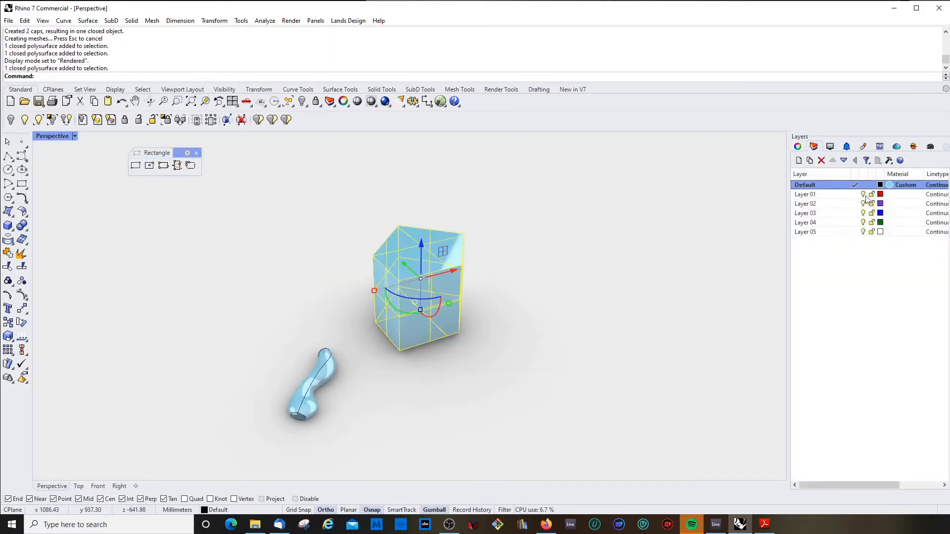
left_click(890, 195)
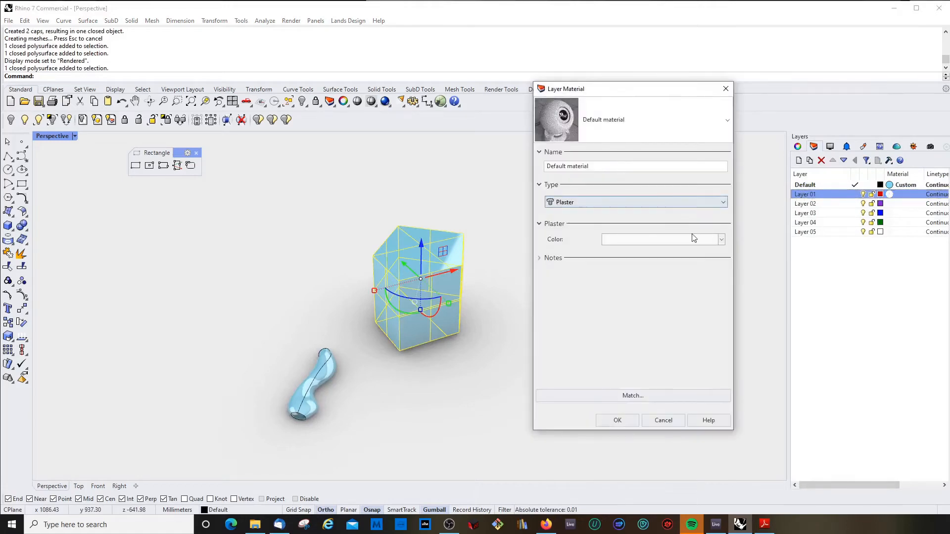
left_click(721, 239)
left_click(742, 253)
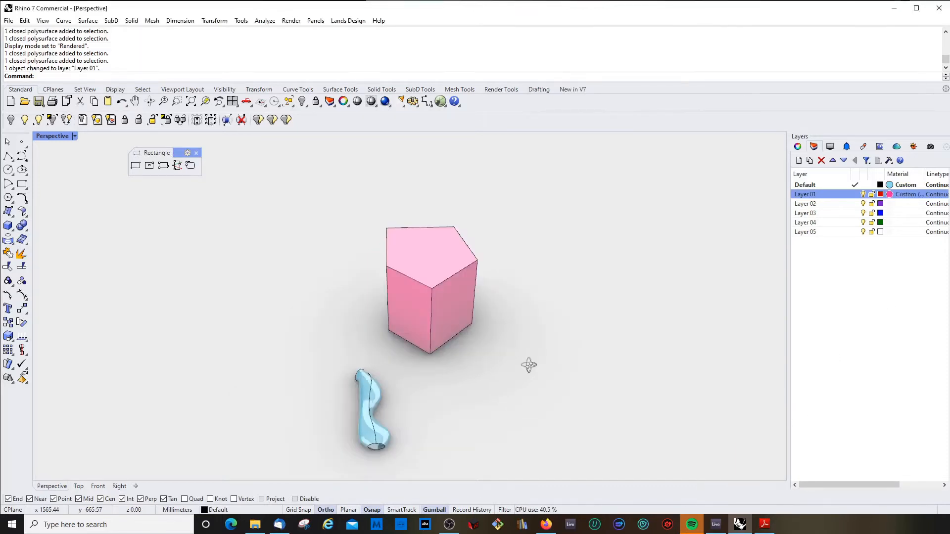
right_click_drag(529, 365, 463, 377)
Scale the pink solid down from one bottom corner, using the adjacent bottom corner as the first reference point
left_click(423, 255)
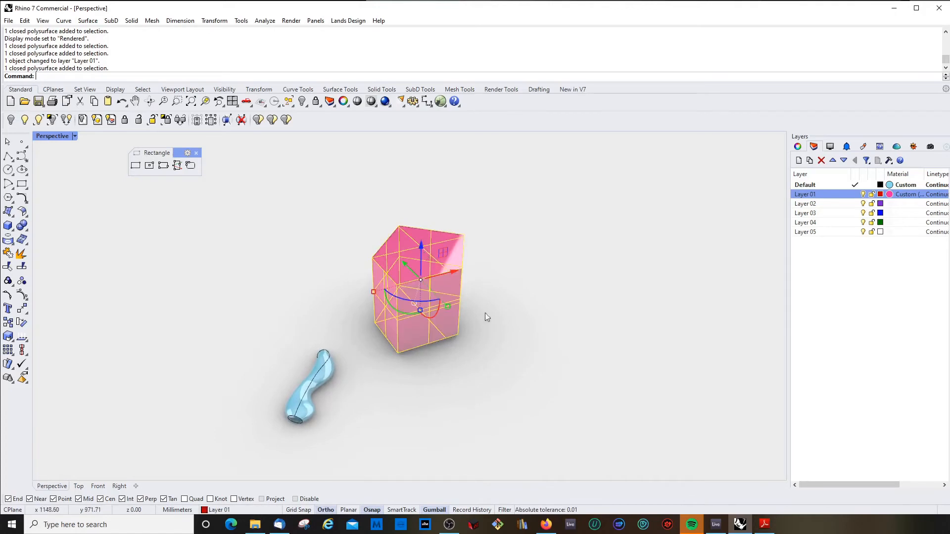
right_click_drag(484, 315, 445, 313)
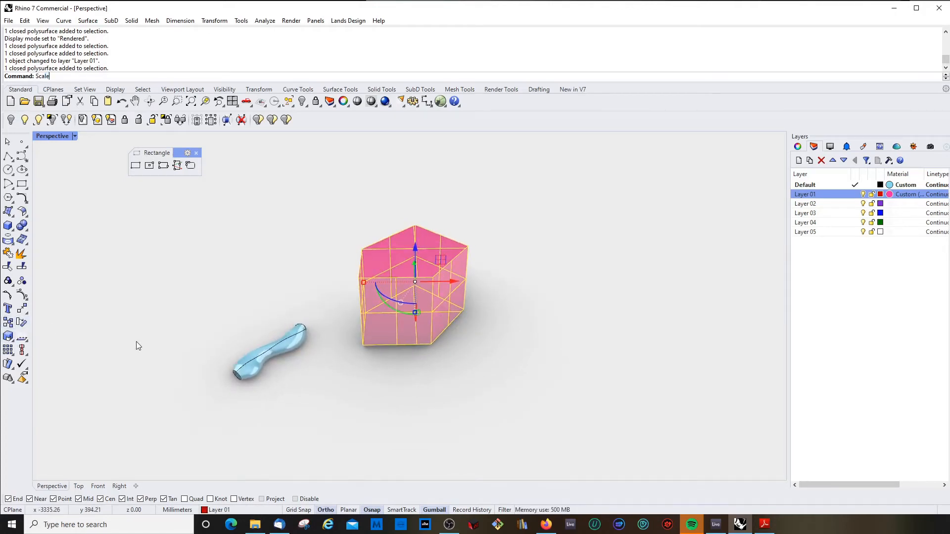
key("Return")
left_click(362, 344)
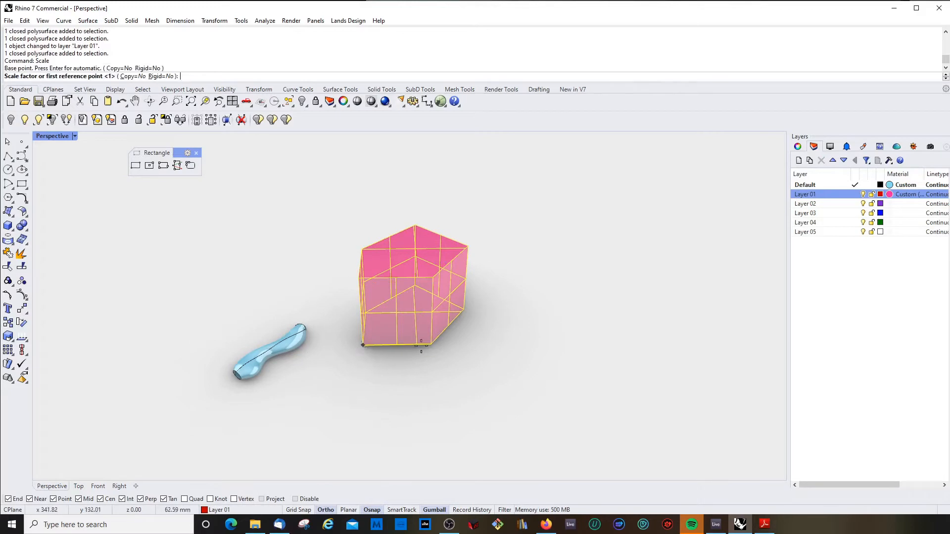
left_click(431, 344)
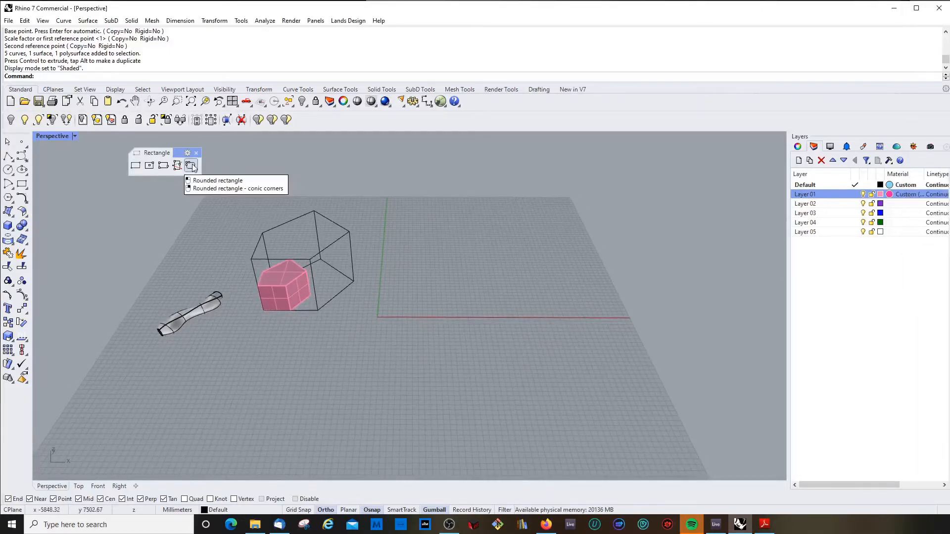
Draw a three-point rounded rectangle near the origin, about 1486 mm along the X direction, with conic corners
left_click(193, 168)
scroll(369, 335, "up", 2)
right_click_drag(369, 335, 368, 351)
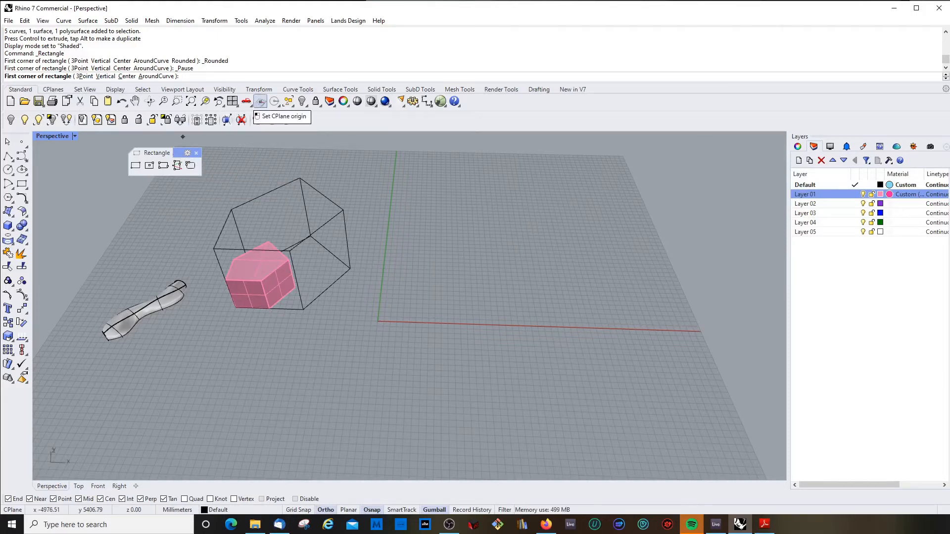
key("Return")
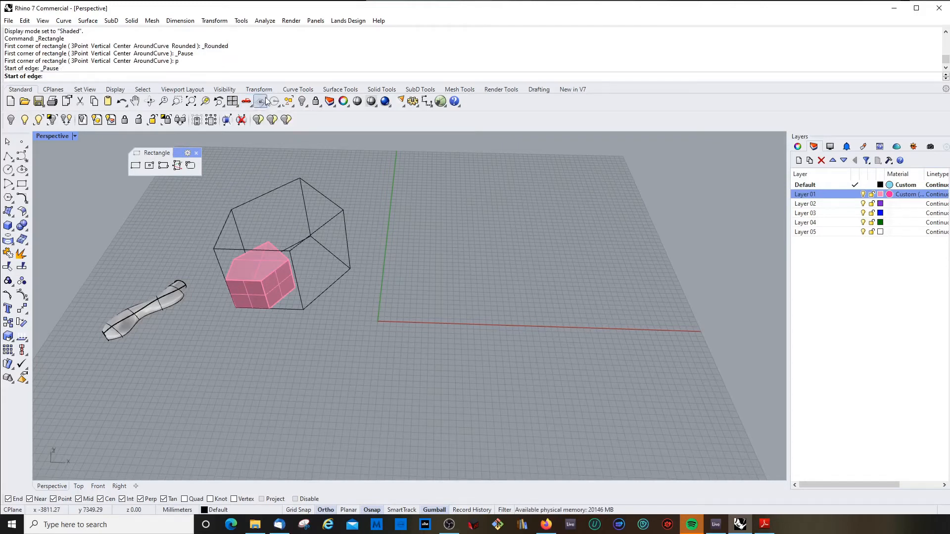
left_click(378, 335)
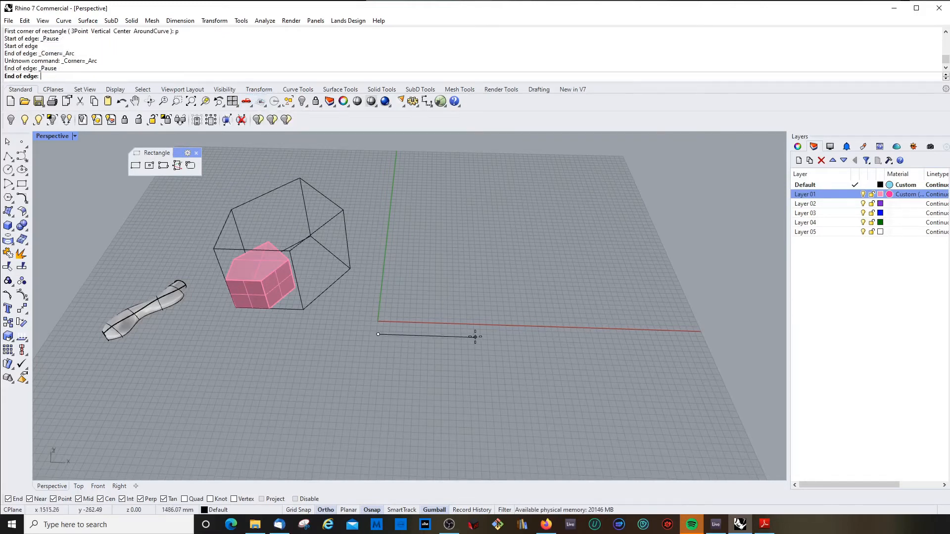
left_click(474, 337)
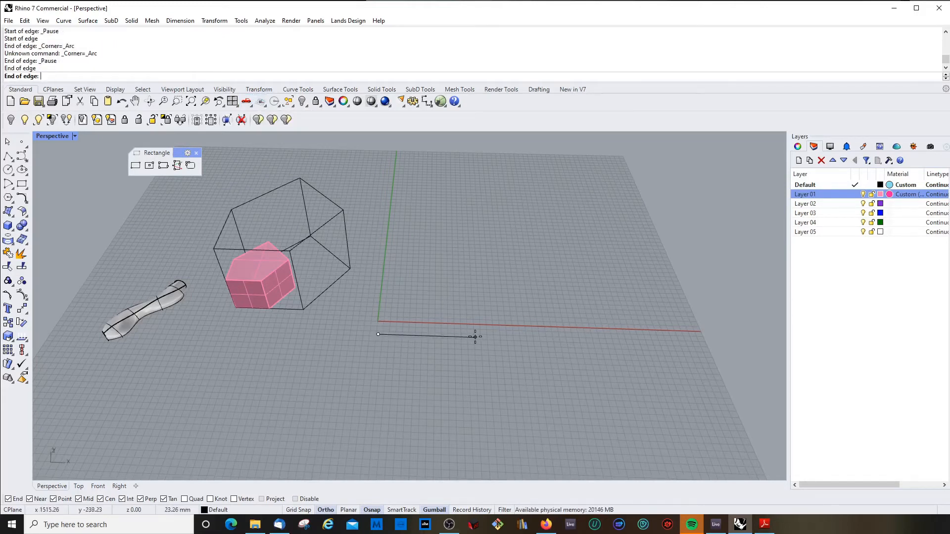
left_click(474, 275)
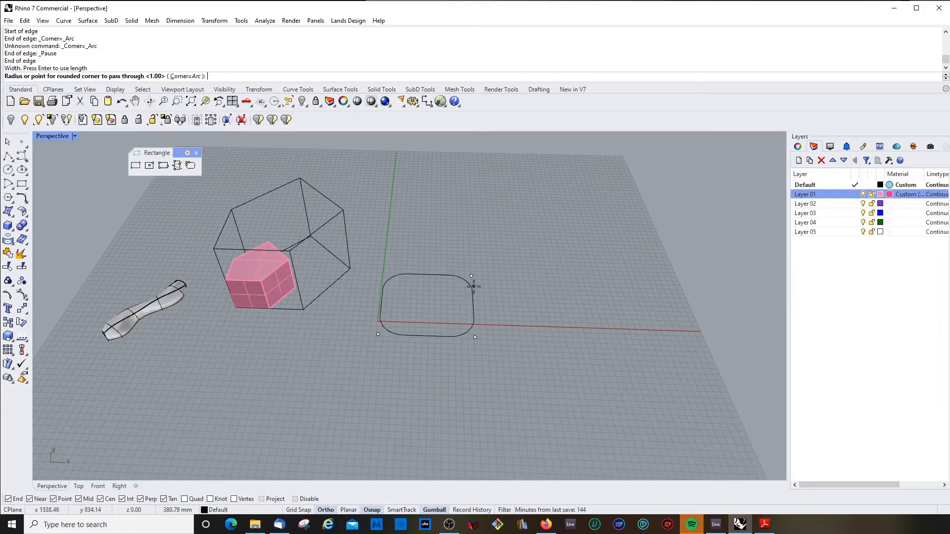
key("Return")
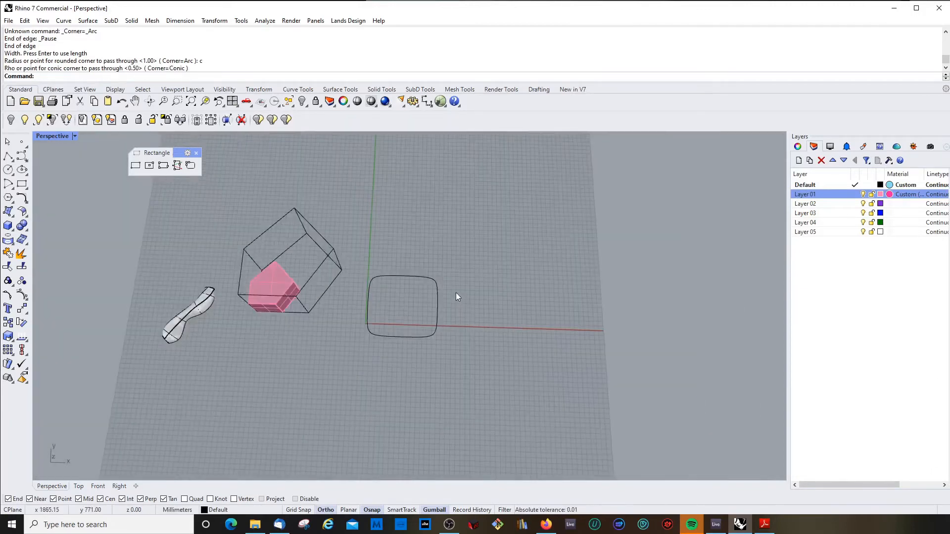
Draw a second rounded rectangle across the X axis beside the conic one, from corner to corner with arc corners
right_click_drag(456, 292, 545, 343)
scroll(545, 343, "up", 2)
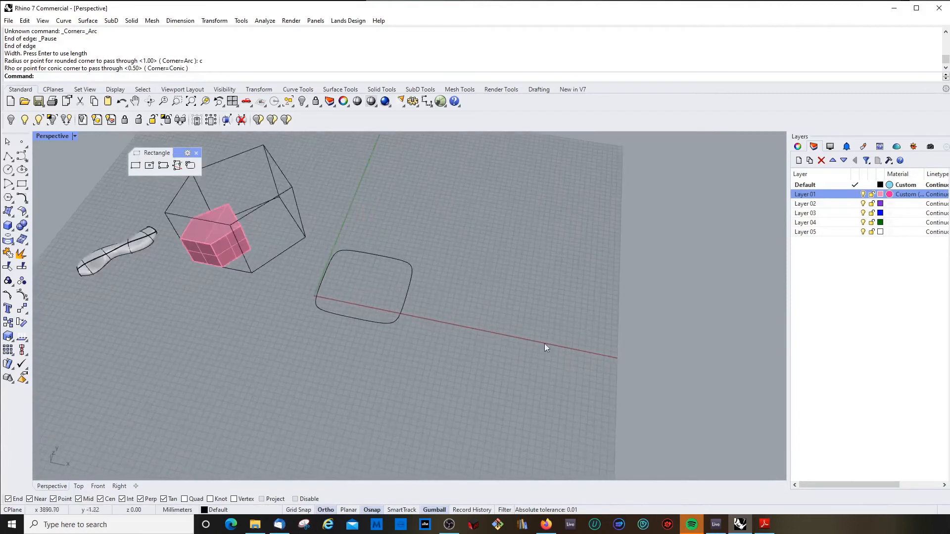
right_click(457, 276)
key("Escape")
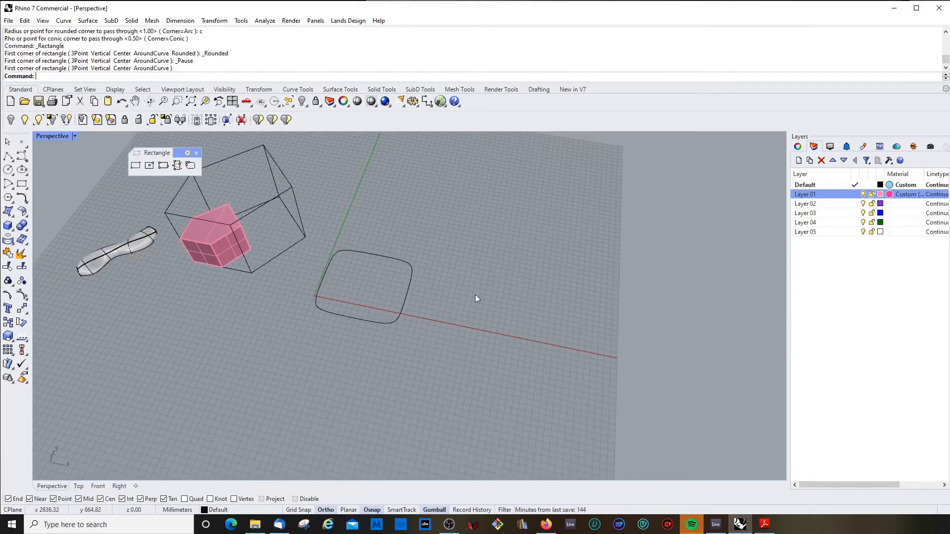
right_click(473, 272)
left_click(451, 271)
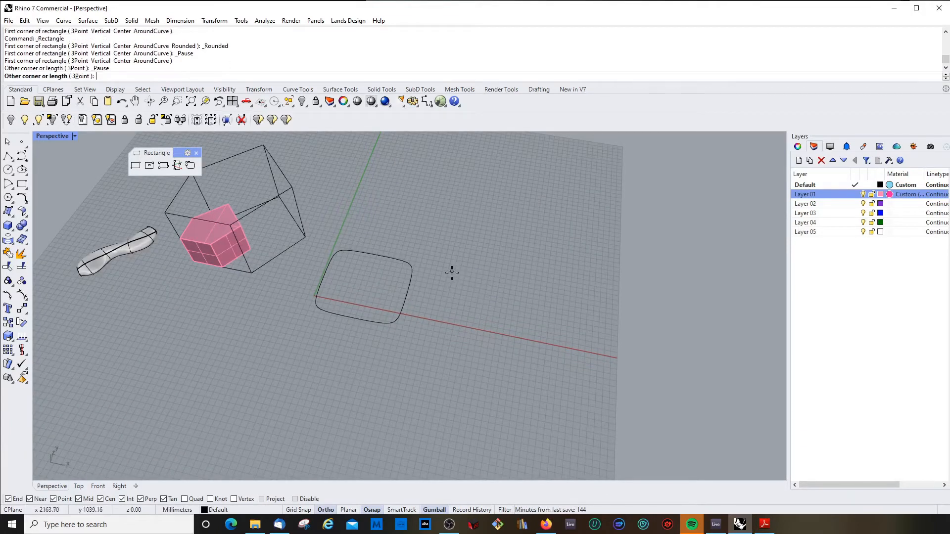
left_click(506, 348)
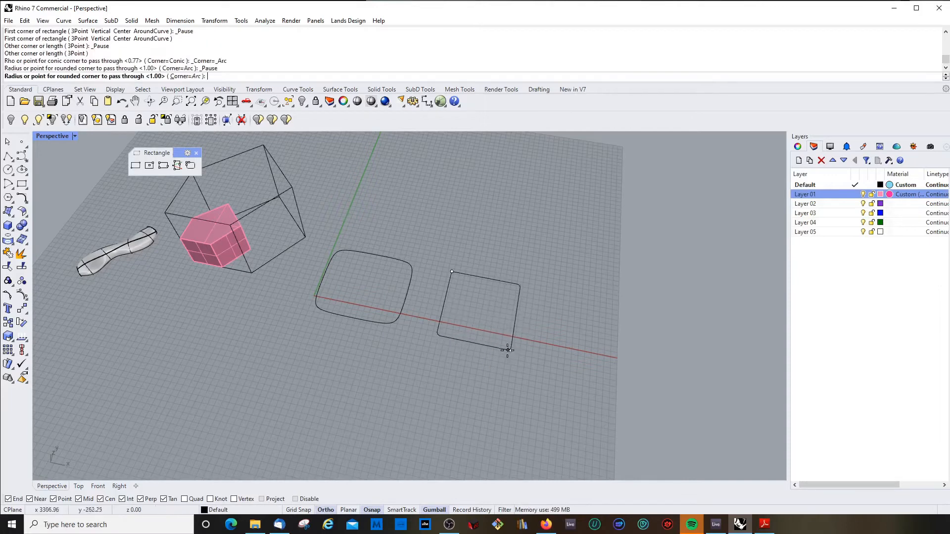
left_click(504, 342)
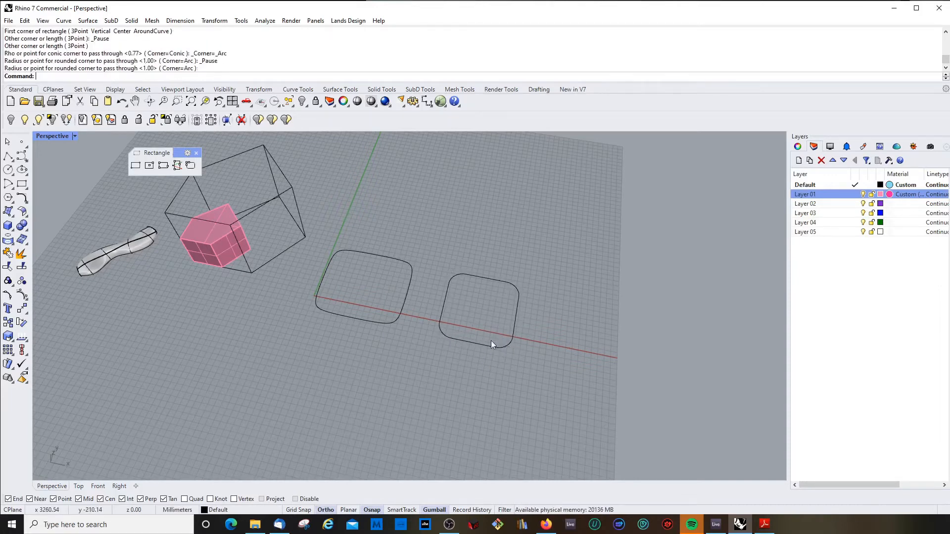
Compare the conic and arc corners of the two rounded rectangles, selecting each curve in turn
right_click_drag(491, 340, 477, 317)
scroll(399, 260, "up", 3)
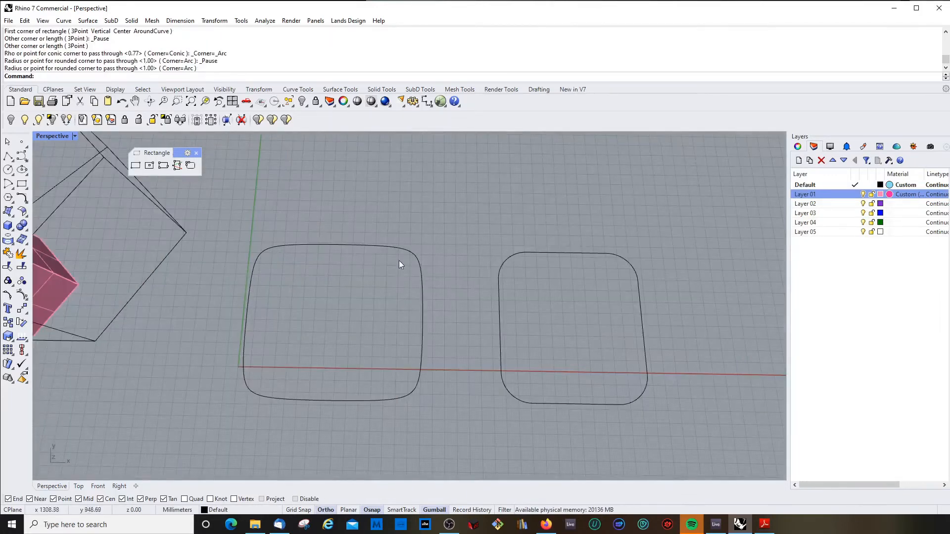
left_click(388, 248)
left_click(568, 251)
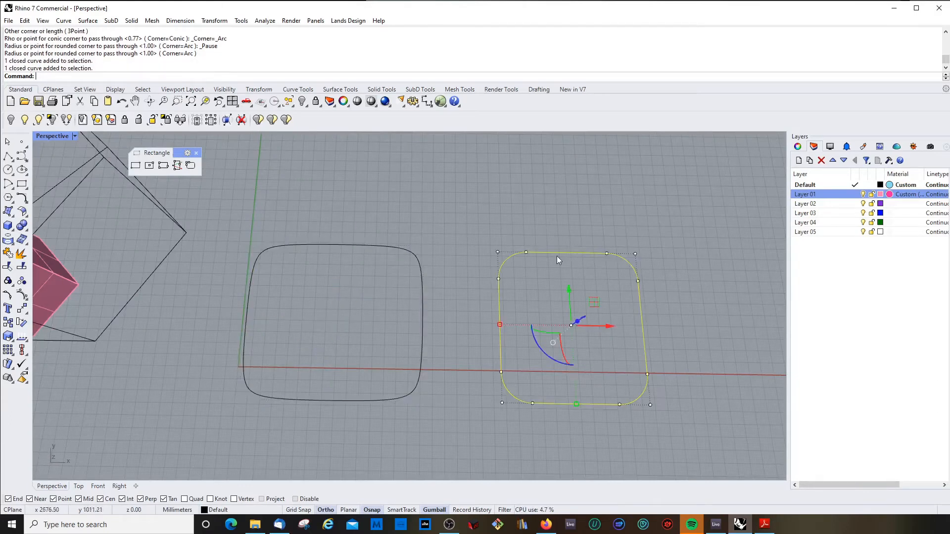
Extrude the conic-cornered and arc-cornered rounded rectangles into solids and delete the solid made from the conic one
scroll(455, 277, "down", 5)
right_click_drag(455, 277, 398, 295)
scroll(414, 268, "up", 3)
left_click(400, 246)
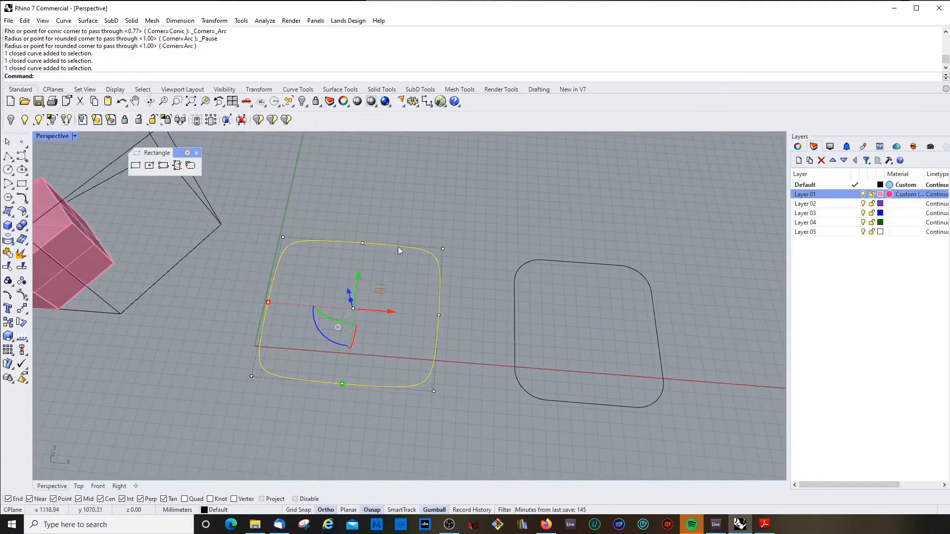
left_click(568, 265)
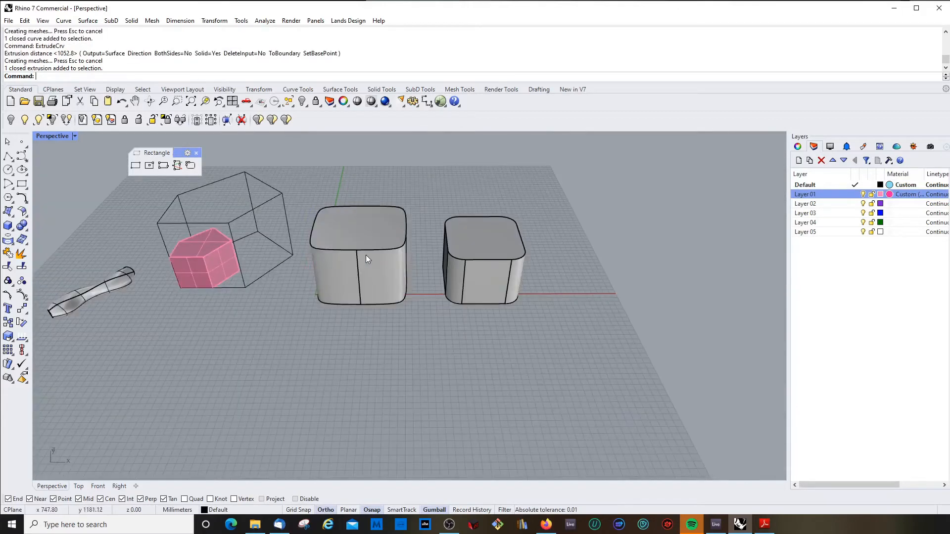
left_click(366, 256)
key("Delete")
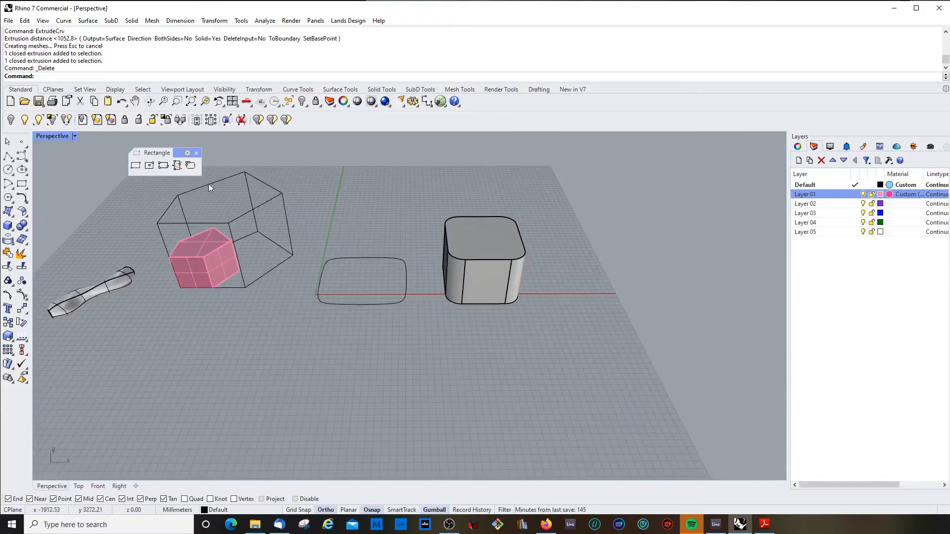
mouse_move(22, 185)
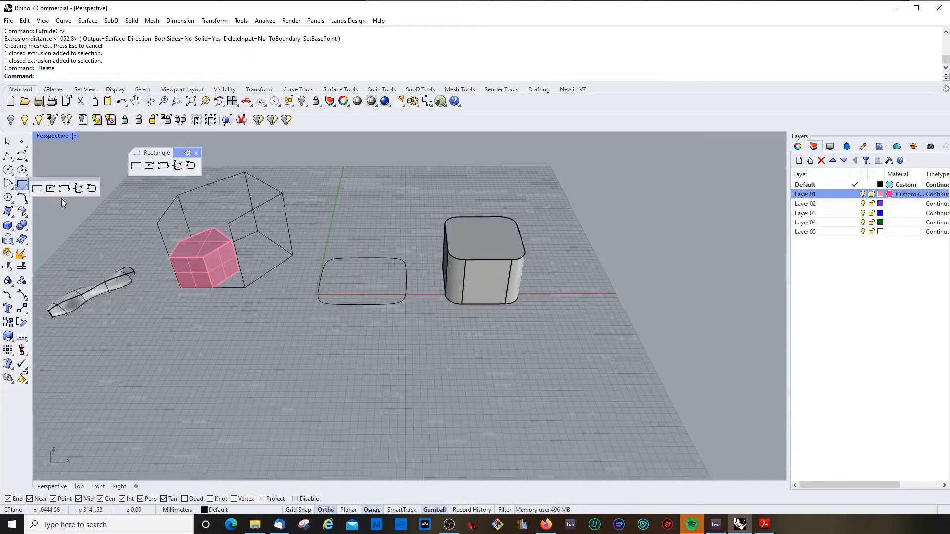
left_click(87, 191)
scroll(346, 341, "up", 5)
left_click(333, 343)
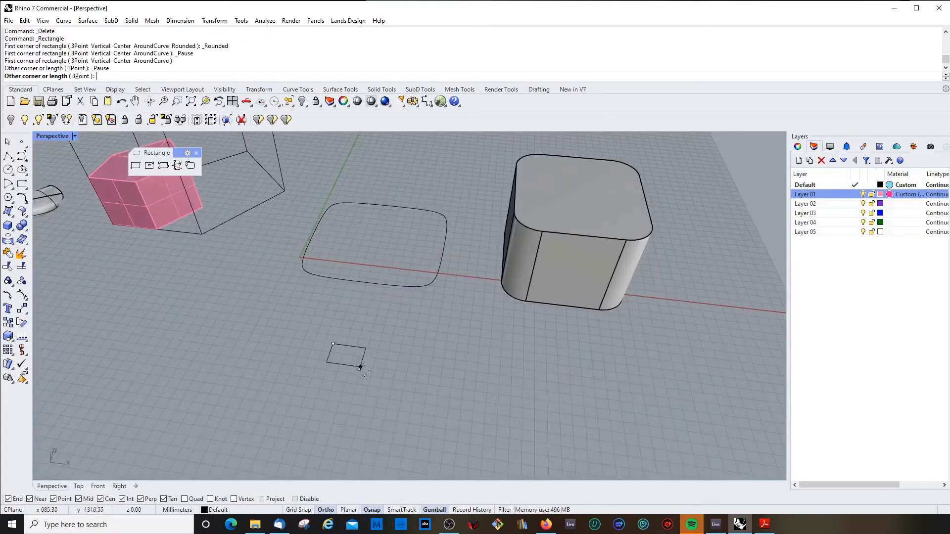
left_click(445, 439)
left_click(438, 435)
Draw a rounded rectangle in front of the conic one, corner to corner, with conic corners and a rho of about 0.31
key("Return")
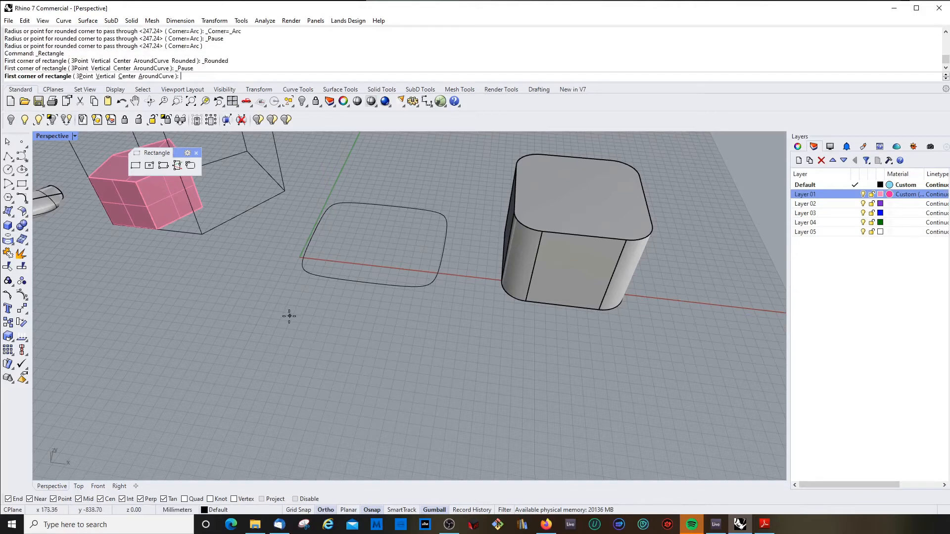
left_click(289, 315)
left_click(436, 434)
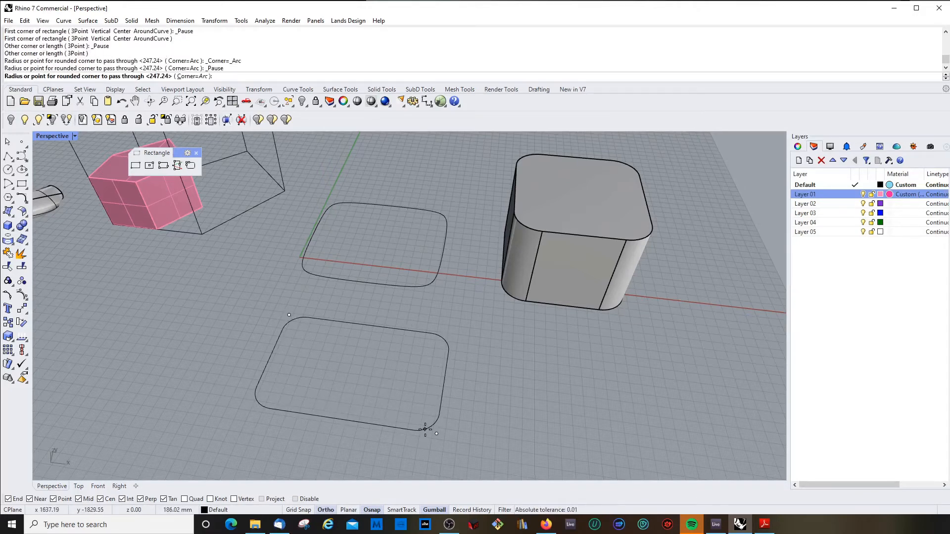
type("c")
key("Return")
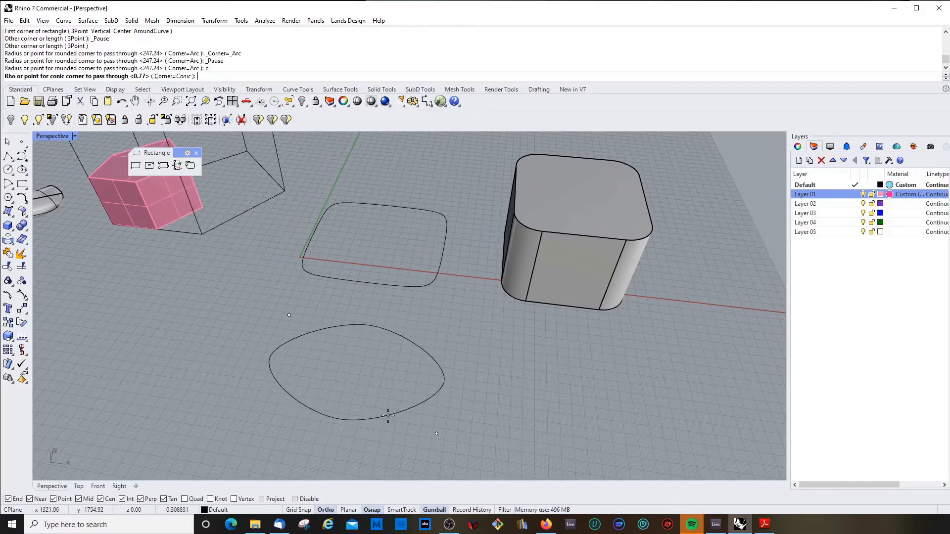
left_click(388, 415)
Extrude the two conic-cornered curves together into solids
right_click_drag(403, 342, 358, 316)
scroll(390, 291, "down", 6)
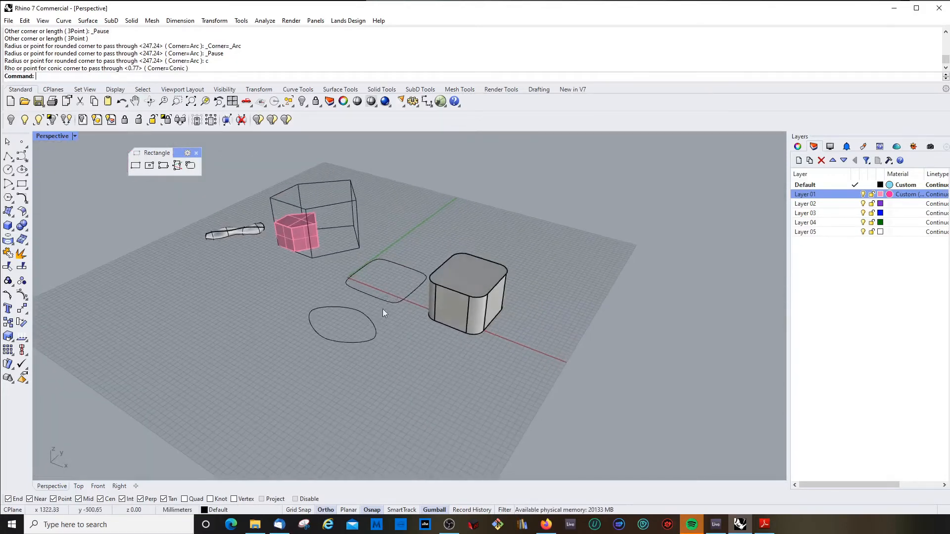
scroll(382, 309, "up", 3)
left_click(387, 298)
left_click(360, 324, "shift")
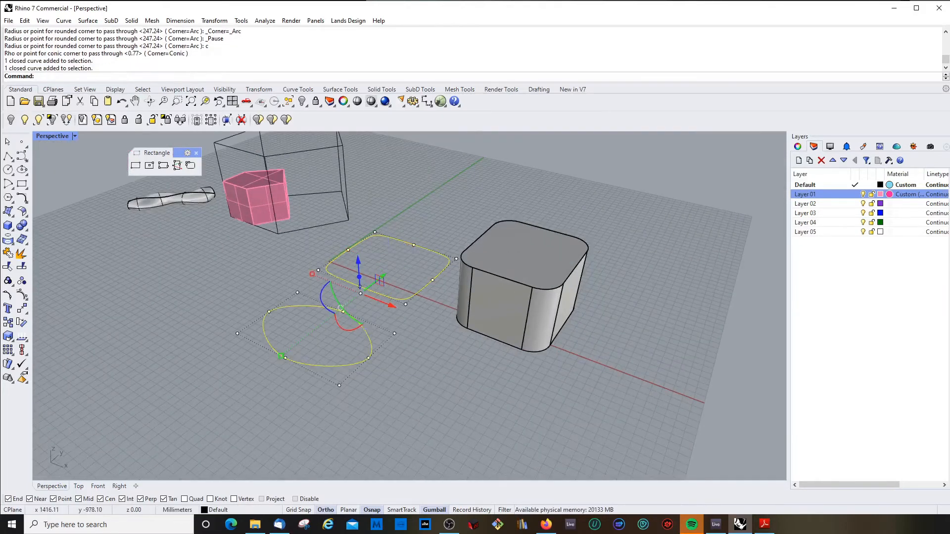
type("Ext")
key("Return")
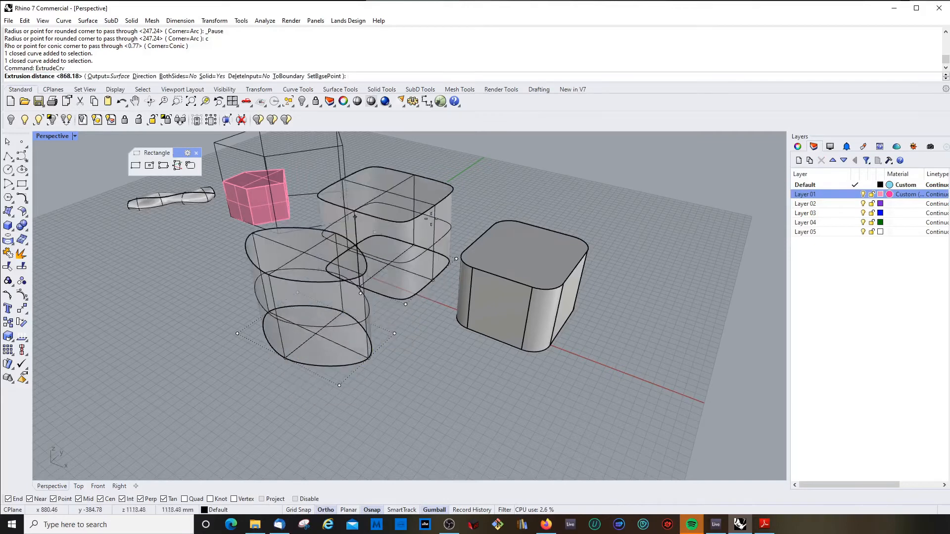
left_click(471, 288)
scroll(421, 269, "down", 5)
mouse_move(421, 269)
right_mouse_down()
mouse_move(447, 297)
mouse_move(420, 277)
right_mouse_up()
left_click(440, 295)
Distribute the three rounded solids over Layer 02, Layer 03 and Layer 04 with custom layer materials and preview them in Rendered display
scroll(406, 262, "up", 4)
left_click(365, 241)
left_click(348, 344, "shift")
left_click(473, 257, "shift")
scroll(449, 283, "down", 4)
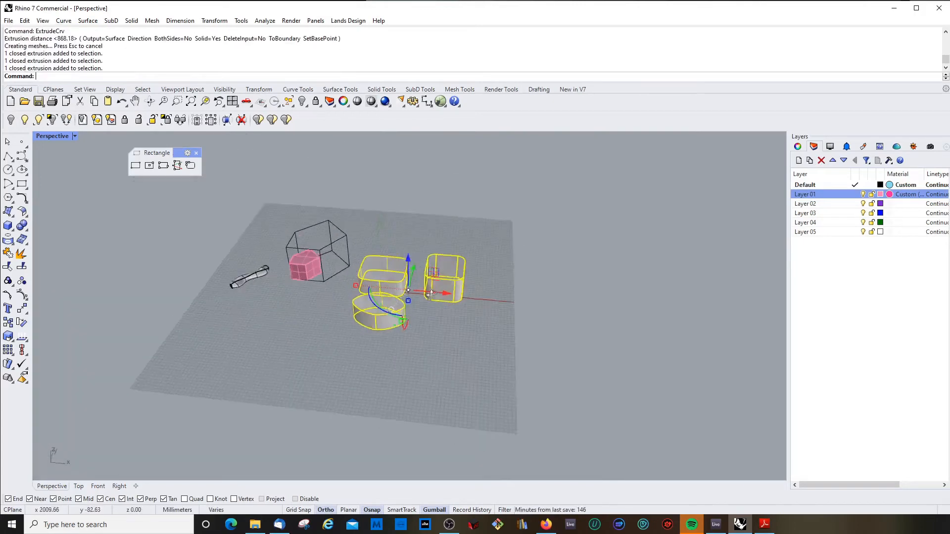
left_click(890, 203)
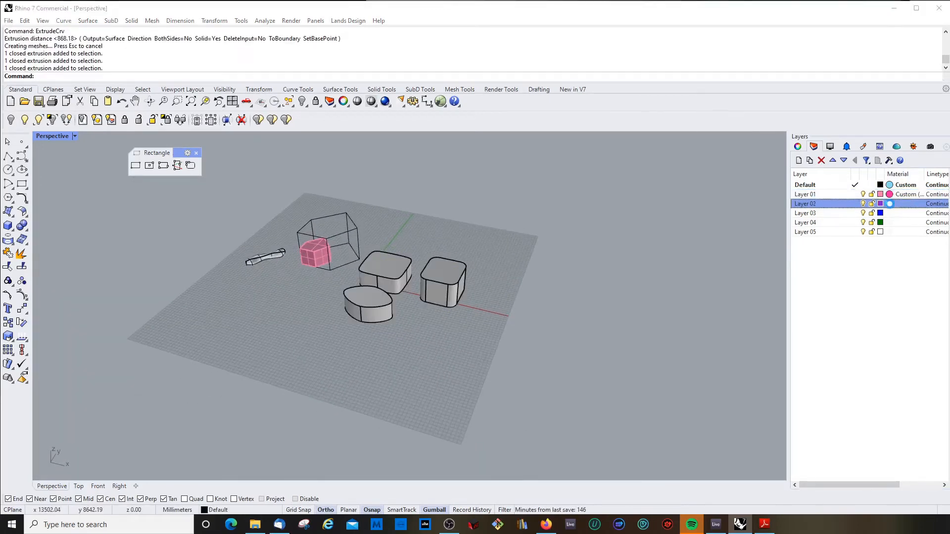
left_click(688, 203)
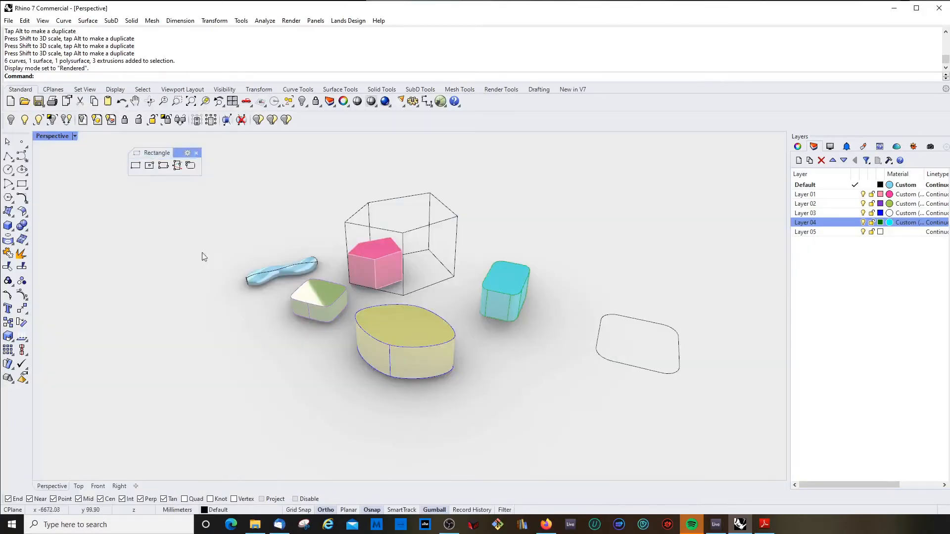
scroll(203, 254, "up", 4)
left_click(45, 133)
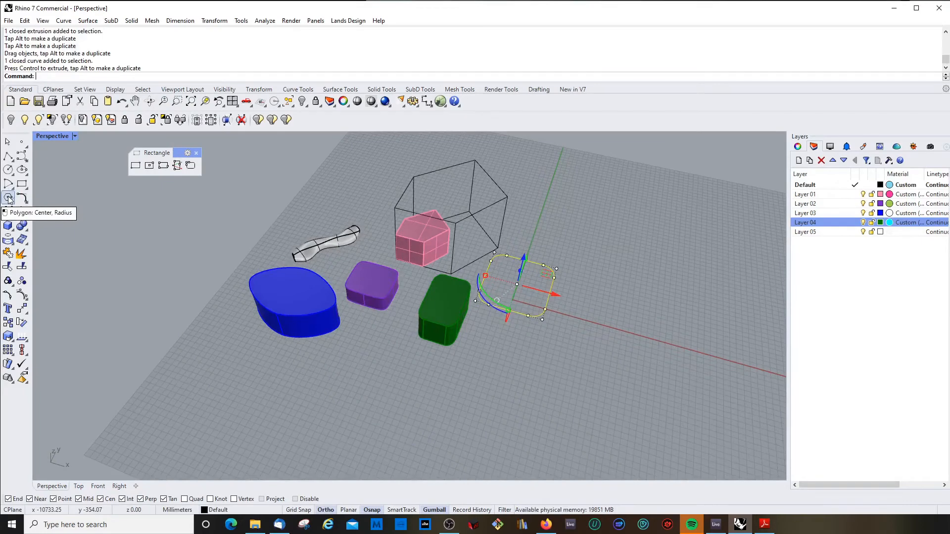
Detach the polygon tools as a floating set over the viewport and close the floating rectangle tools
left_click(8, 199)
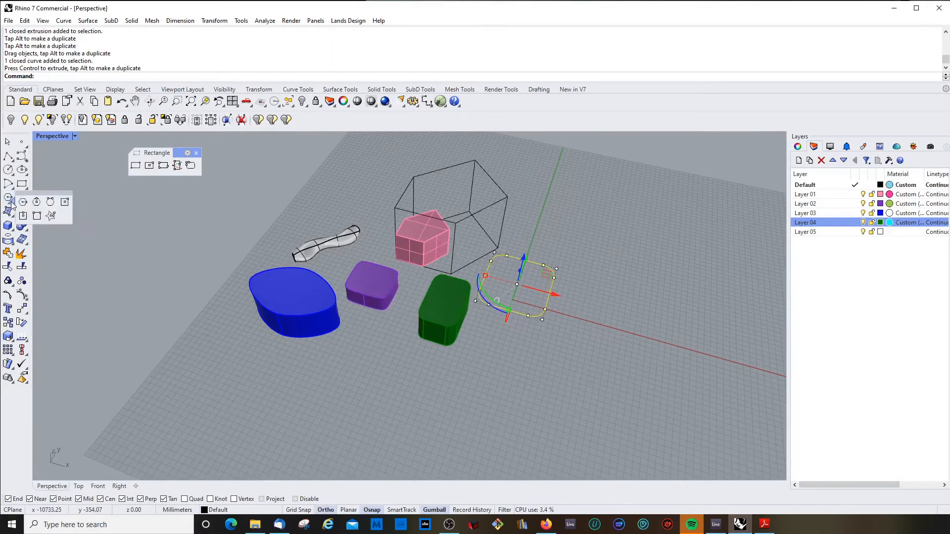
left_click_drag(38, 193, 118, 159)
left_click(197, 153)
Delete the leftover arc-cornered rectangle at the origin and the construction curves around the pink solid
scroll(407, 262, "down", 2)
scroll(497, 247, "up", 3)
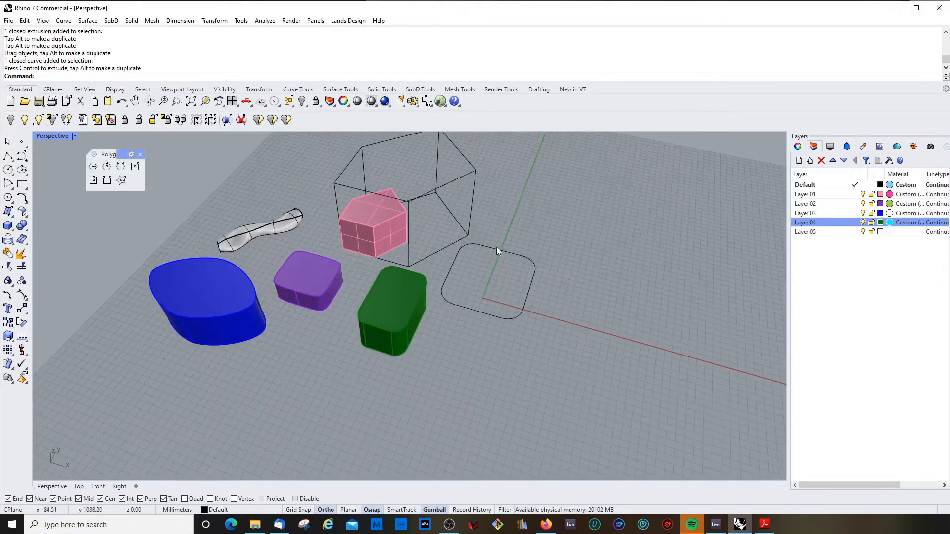
left_click(495, 246)
key("Delete")
left_click(471, 200)
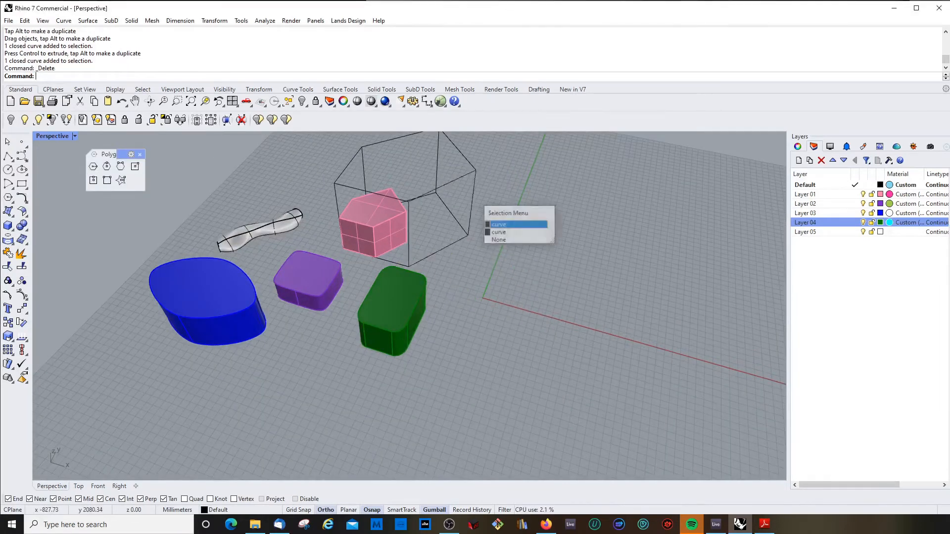
left_click(496, 223)
key("Delete")
scroll(468, 190, "down", 2)
left_click(301, 236)
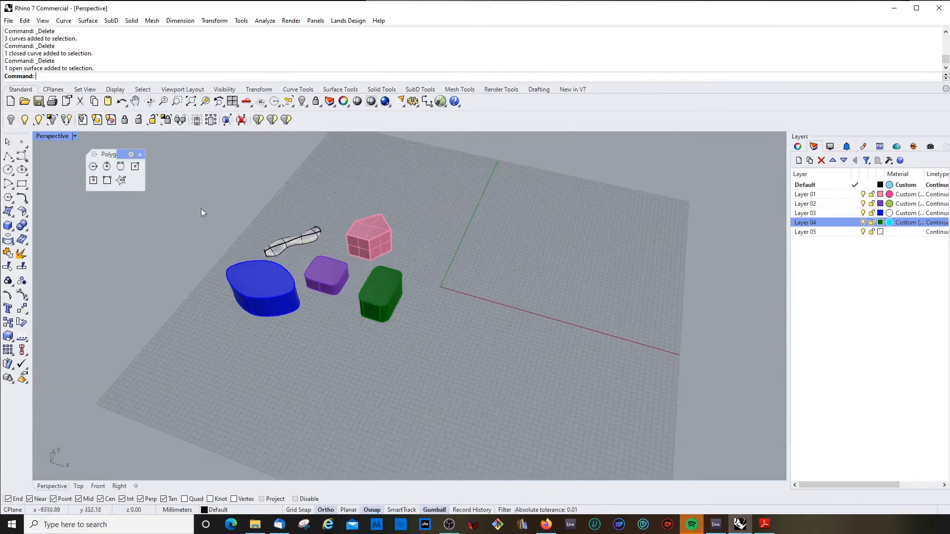
Turn off surface isocurve display for all five remaining objects
left_click_drag(173, 177, 460, 391)
left_click(797, 147)
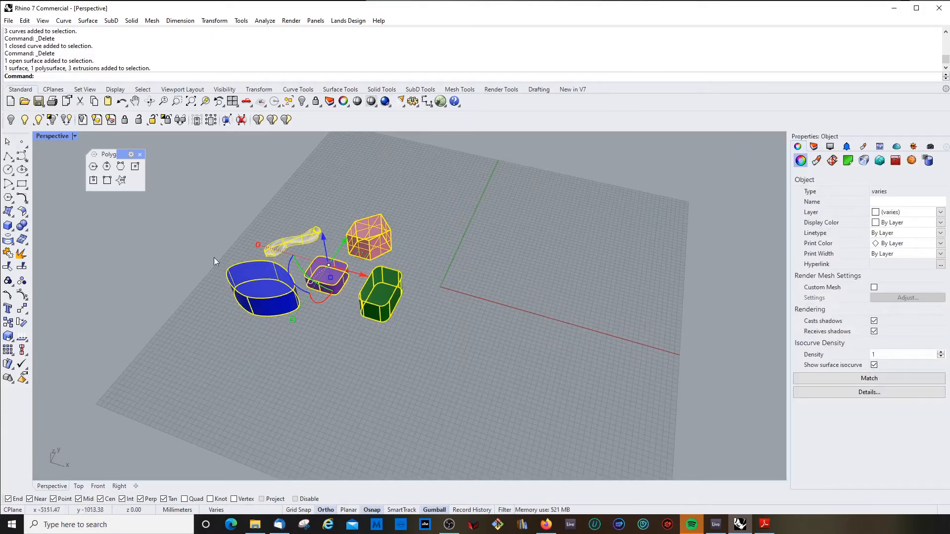
left_click(874, 366)
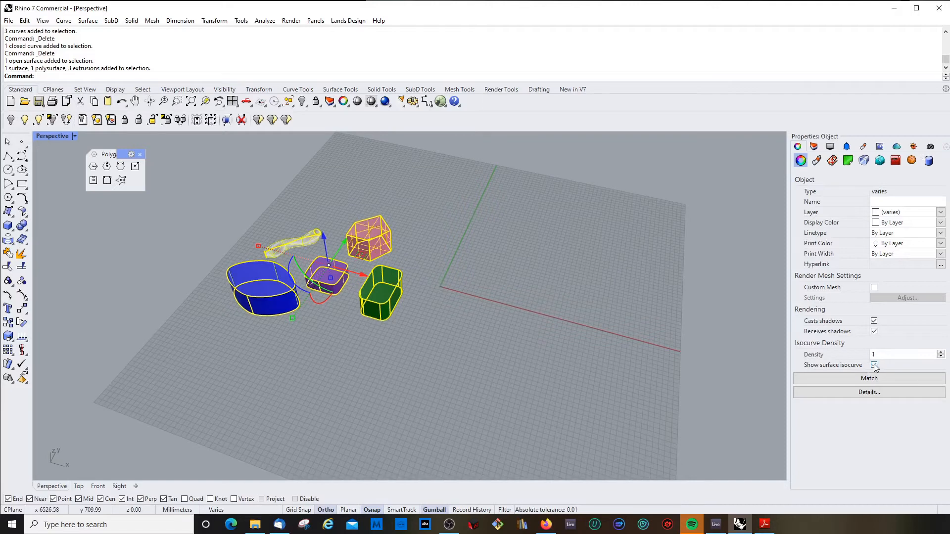
key("Escape")
Move all five objects farther away from the origin along the negative X direction
scroll(313, 273, "up", 5)
scroll(417, 290, "down", 6)
mouse_move(418, 290)
right_mouse_down()
mouse_move(497, 267)
mouse_move(415, 277)
right_mouse_up()
scroll(328, 308, "down", 6)
right_click_drag(363, 262, 355, 275)
left_click_drag(265, 203, 544, 368)
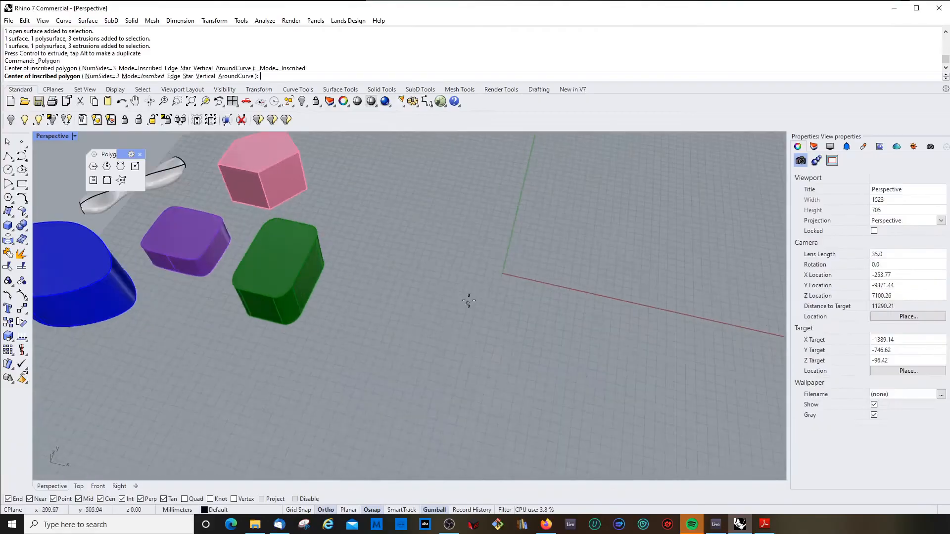
Draw a tiny three-sided inscribed polygon centred at 0,0,0 and delete it
scroll(388, 298, "down", 6)
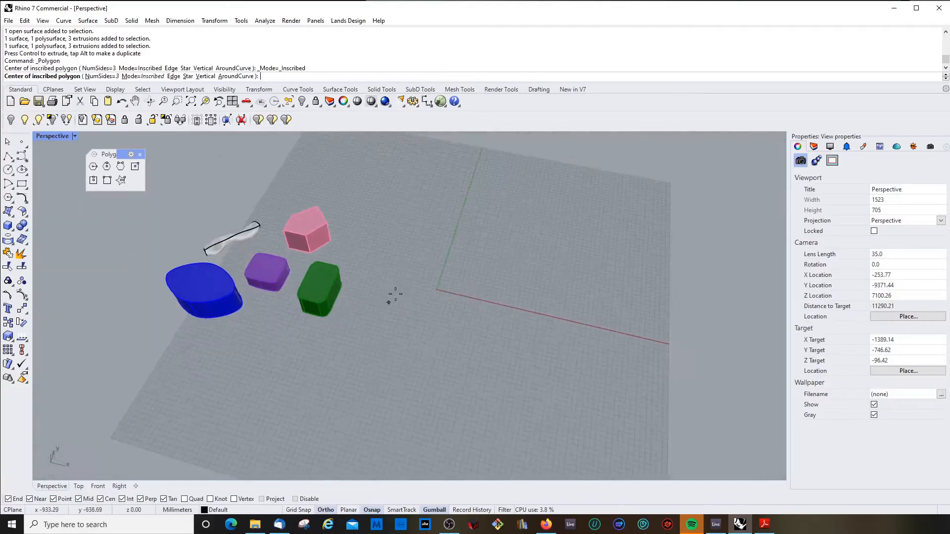
scroll(394, 296, "up", 6)
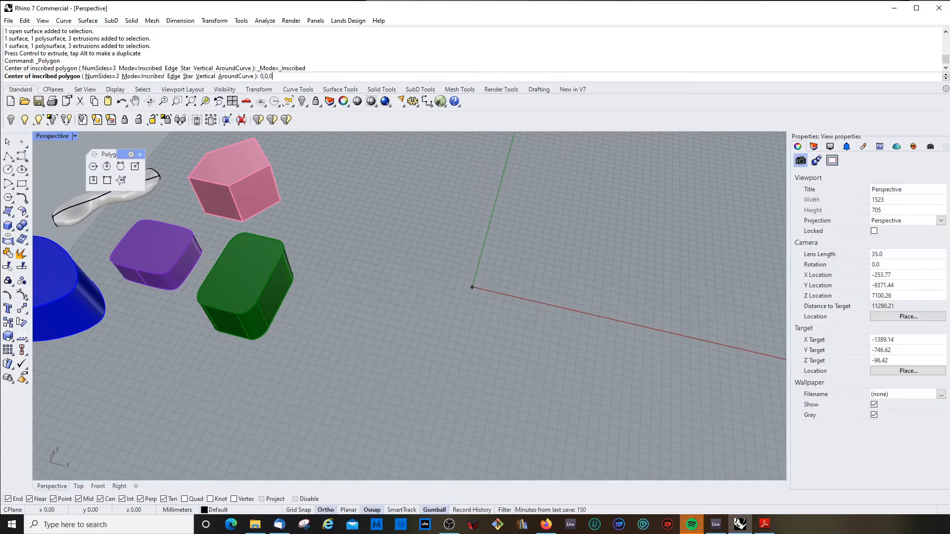
key("Return")
left_click(474, 288)
scroll(485, 293, "up", 5)
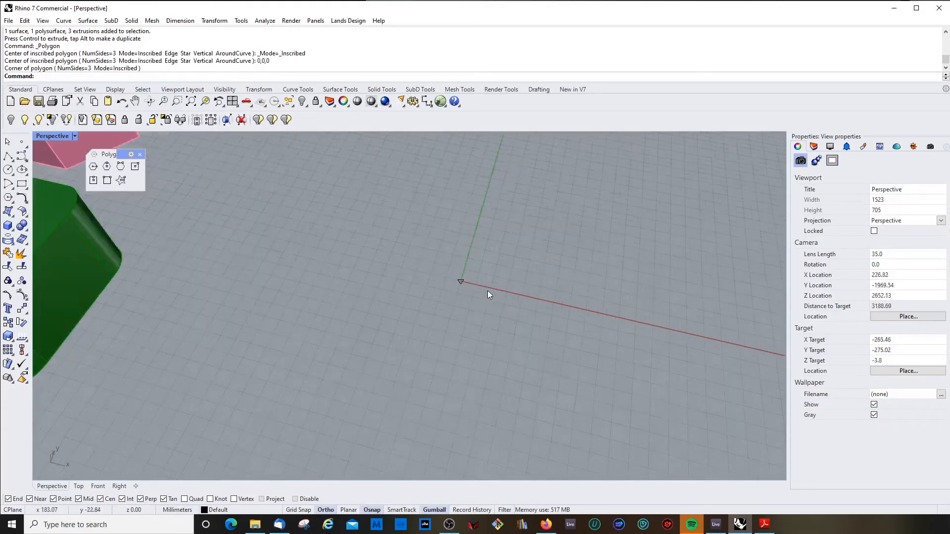
key("Delete")
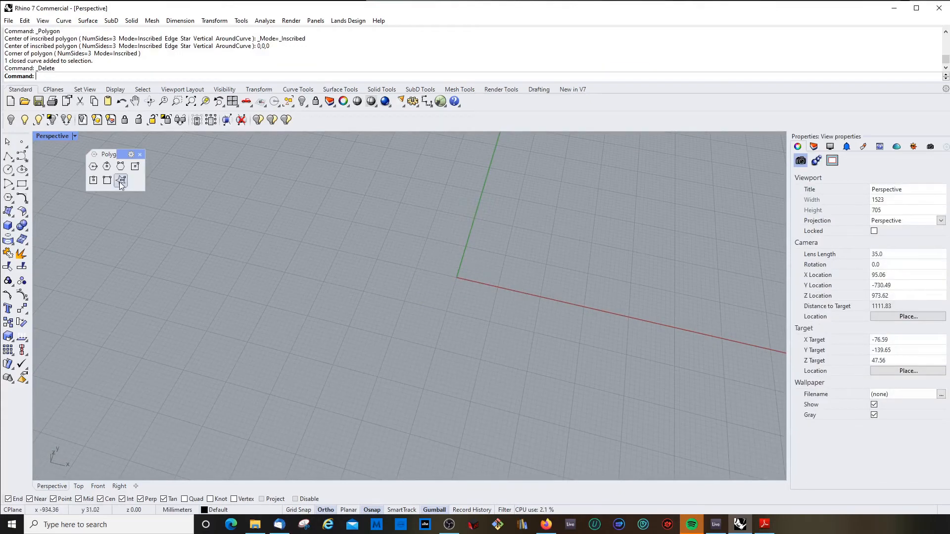
Draw an inscribed polygon with three sides beside the origin, on the negative X side
left_click(93, 167)
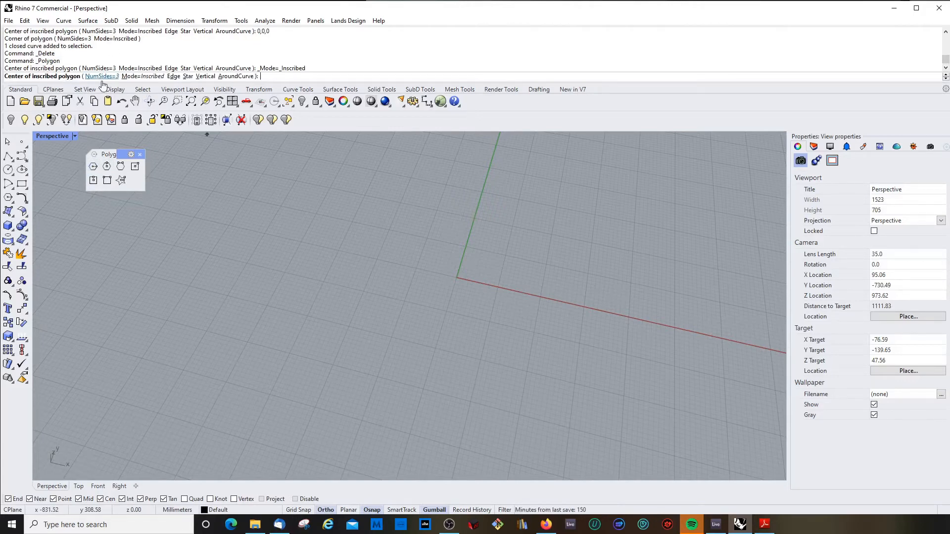
left_click(360, 280)
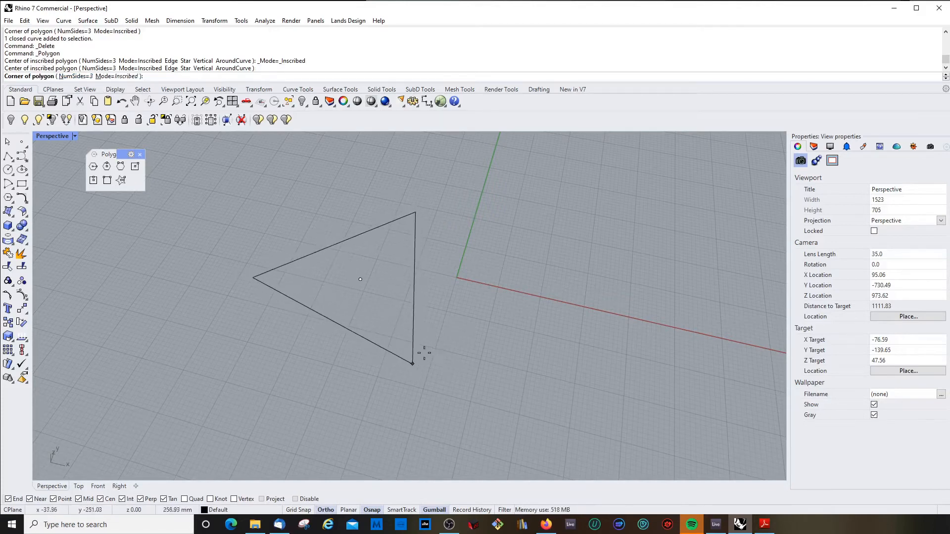
left_click(389, 338)
Draw an inscribed polygon with 8 sides between the triangle and the origin
scroll(337, 263, "down", 4)
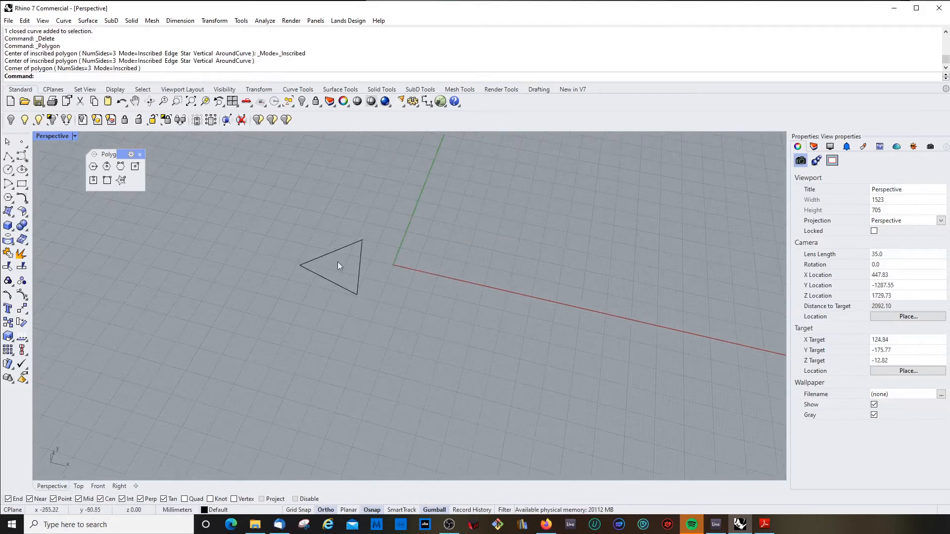
scroll(398, 263, "up", 4)
key("Return")
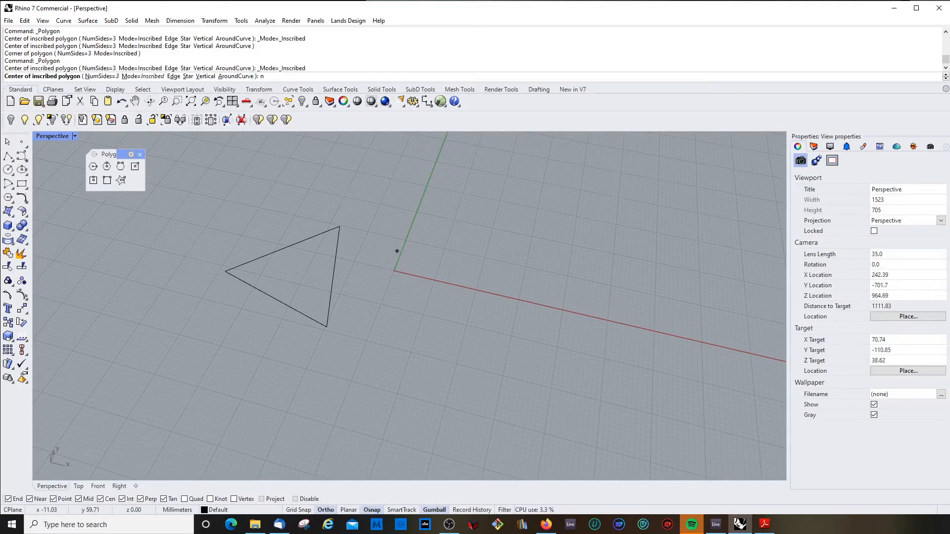
type("n")
key("Return")
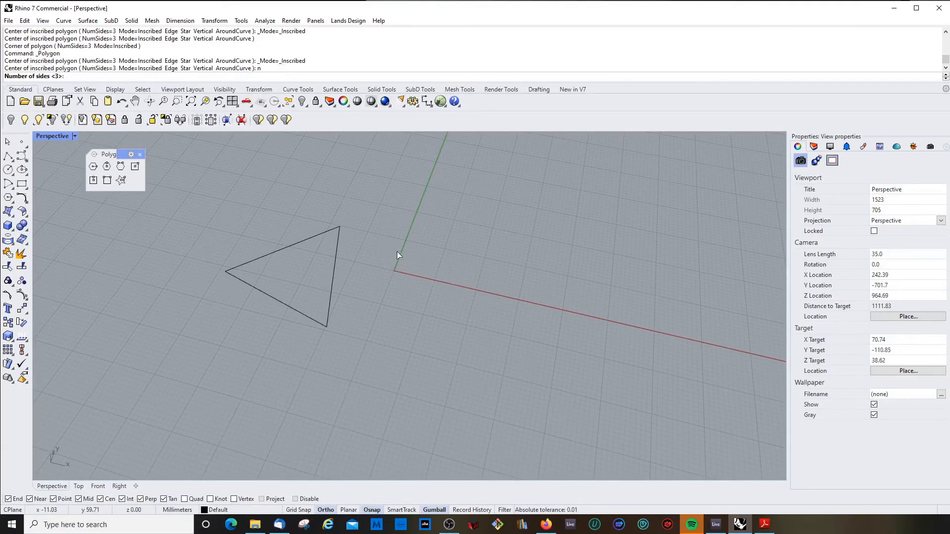
type("8")
key("Return")
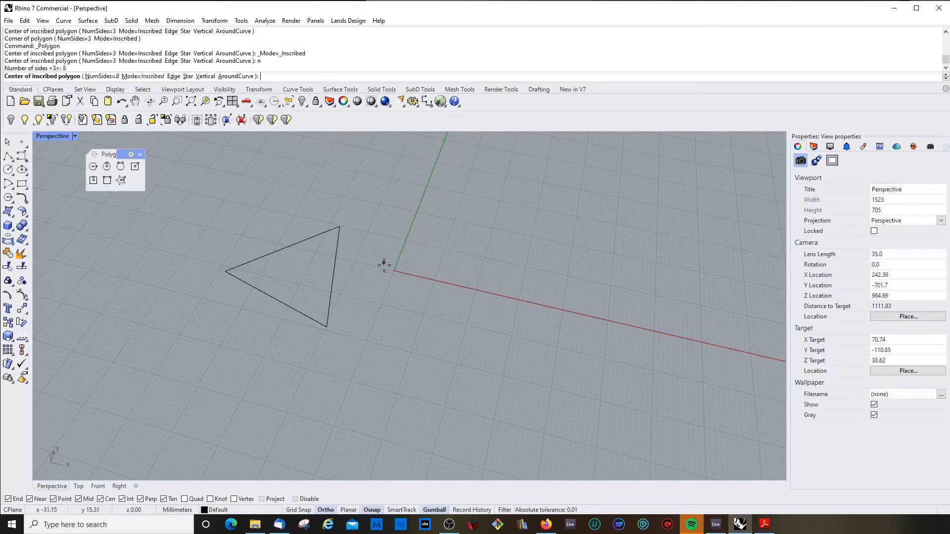
left_click(384, 266)
left_click(402, 297)
Draw an eight-sided inscribed polygon with a radius of about 150 mm on the negative Y side of the X axis and delete it
scroll(556, 269, "down", 4)
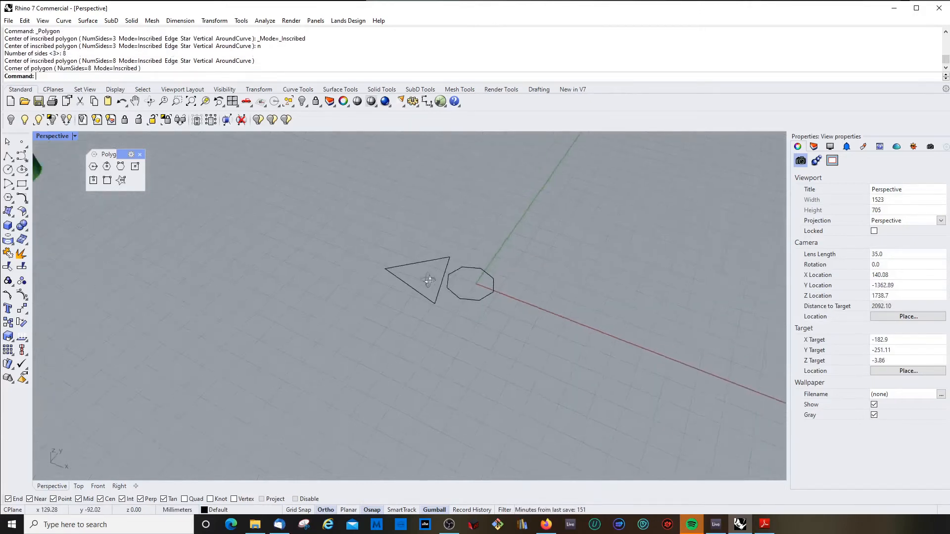
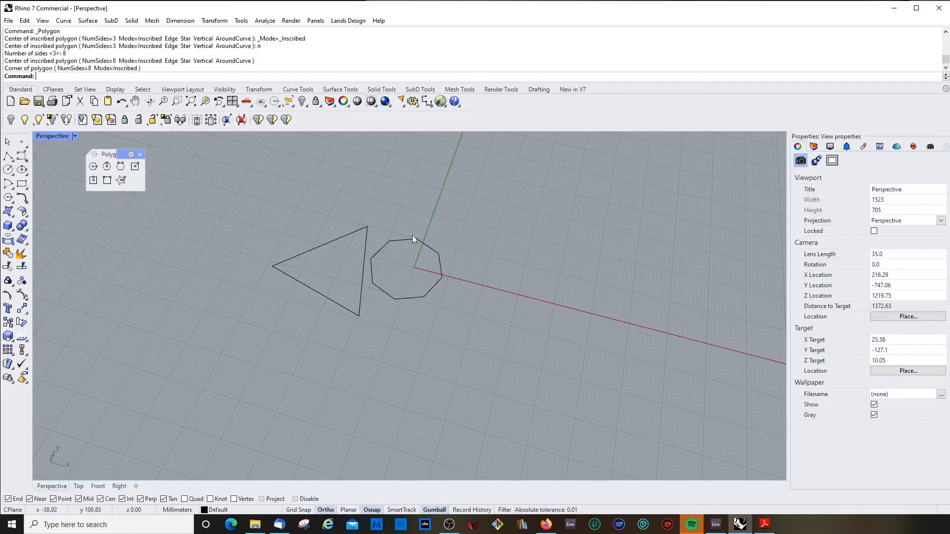
key("Return")
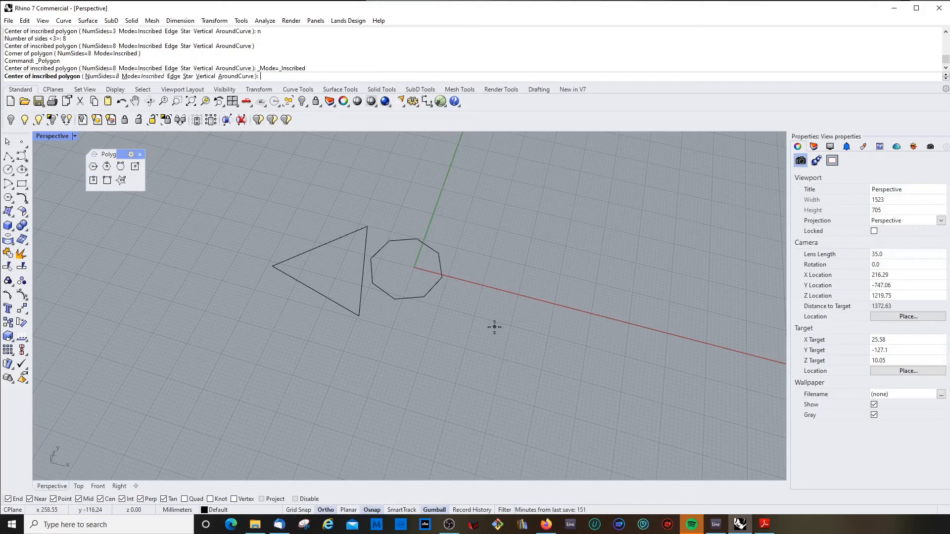
left_click(494, 326)
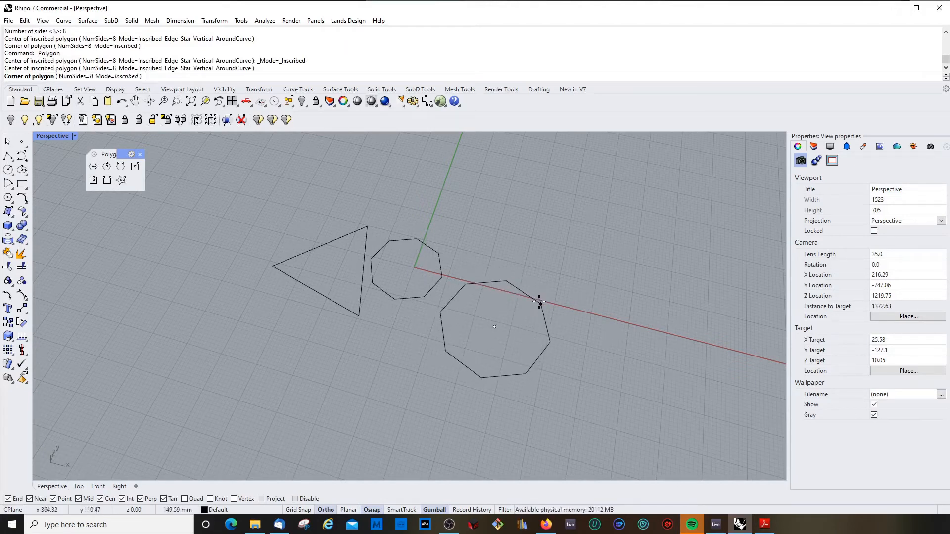
left_click(540, 302)
left_click(541, 307)
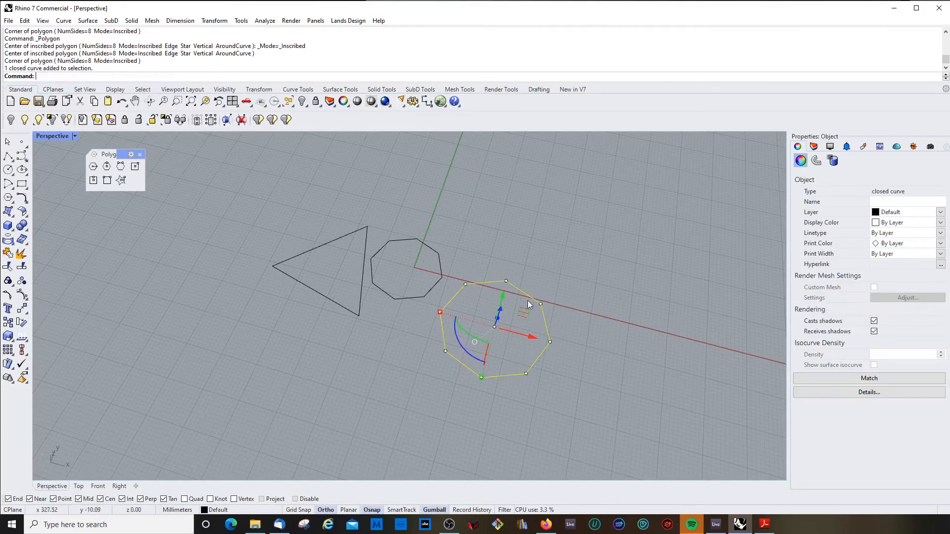
key("Delete")
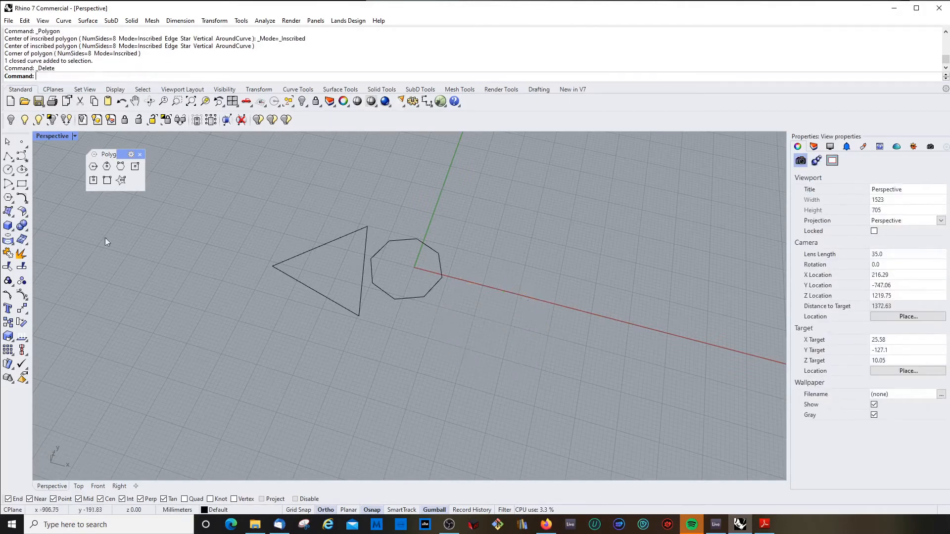
Draw an eight-sided circumscribed polygon by centre and edge midpoint on the negative Y side of the X axis and delete it
left_click(107, 167)
left_click(470, 345)
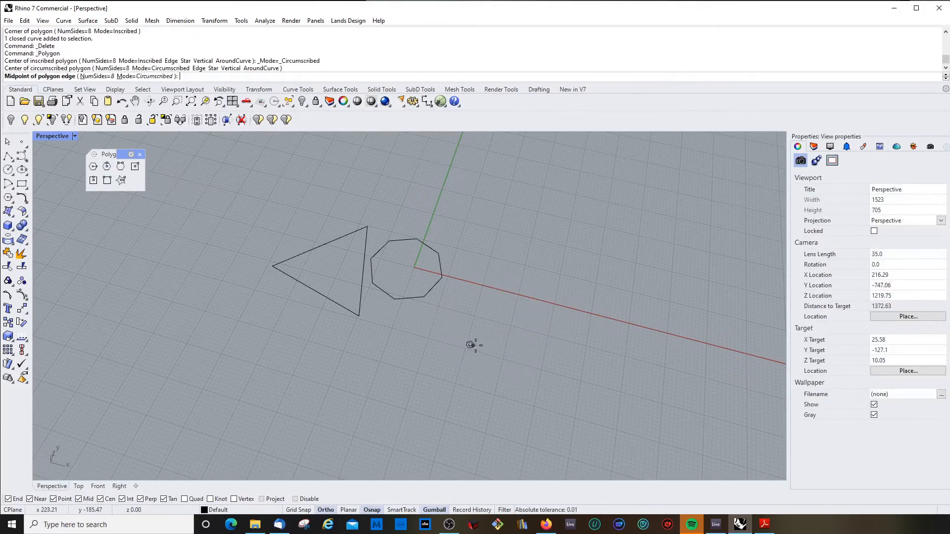
left_click(503, 356)
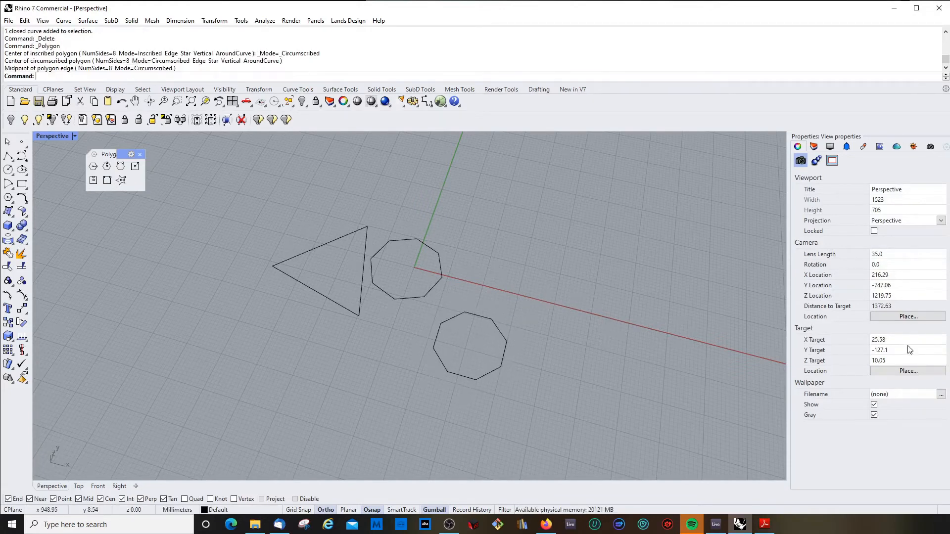
left_click(507, 337)
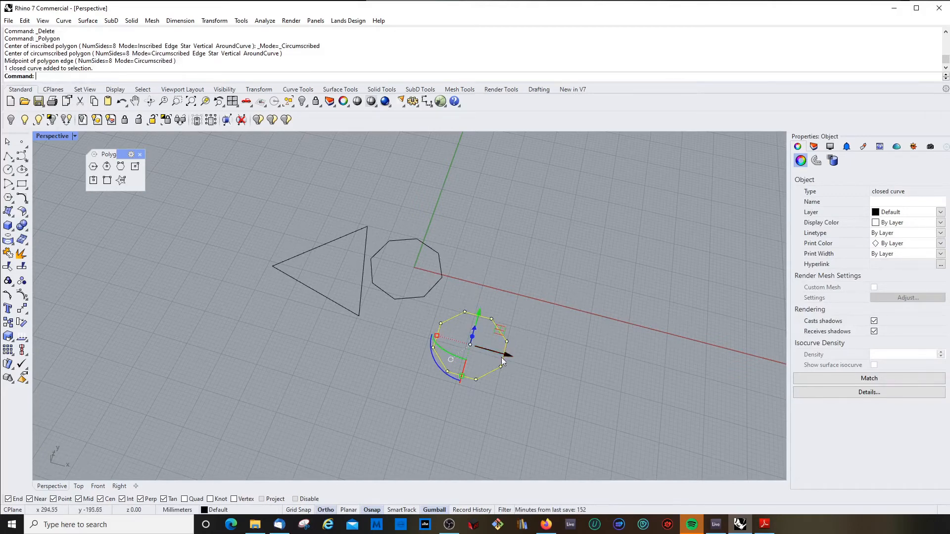
Draw an eight-sided polygon by edge, picking two adjacent corners of the existing octagon and flipping the new one outward
left_click(528, 341)
left_click(495, 328)
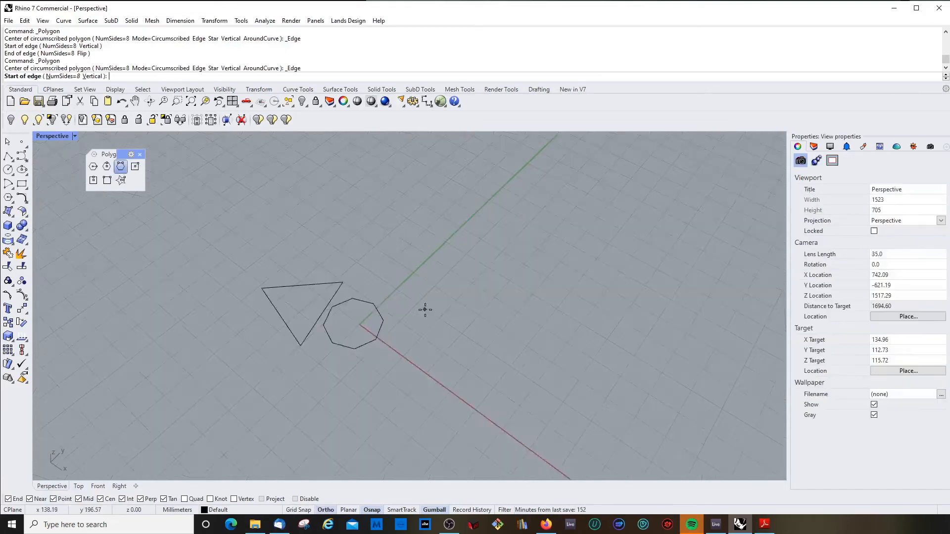
scroll(424, 309, "up", 3)
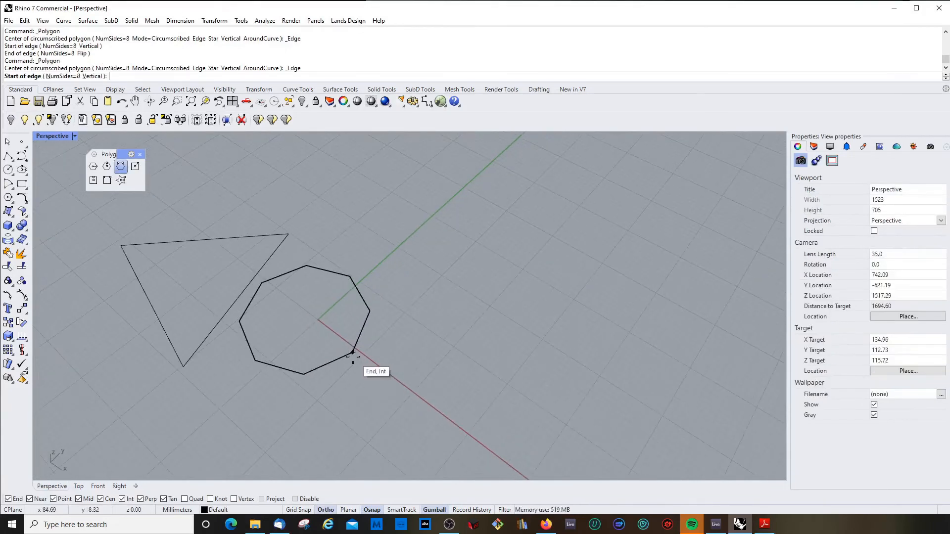
left_click(352, 354)
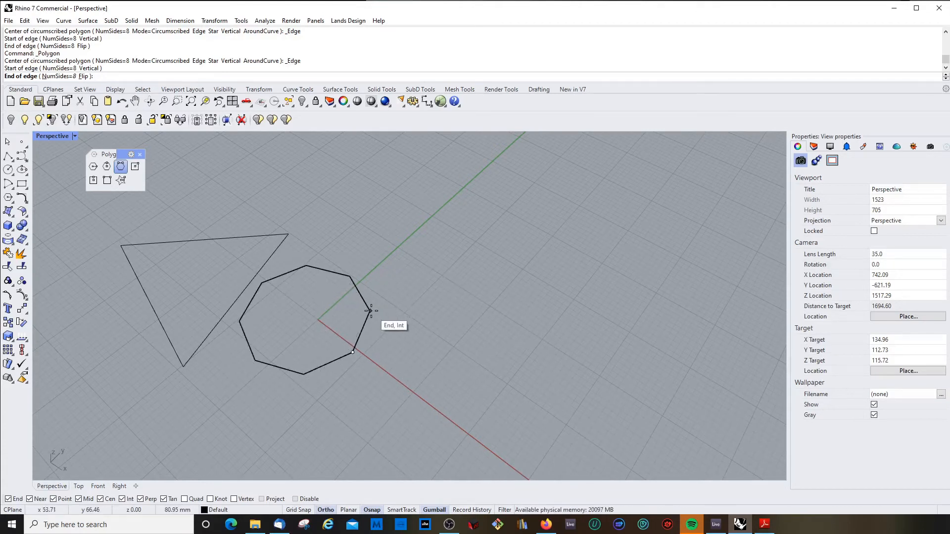
key("Return")
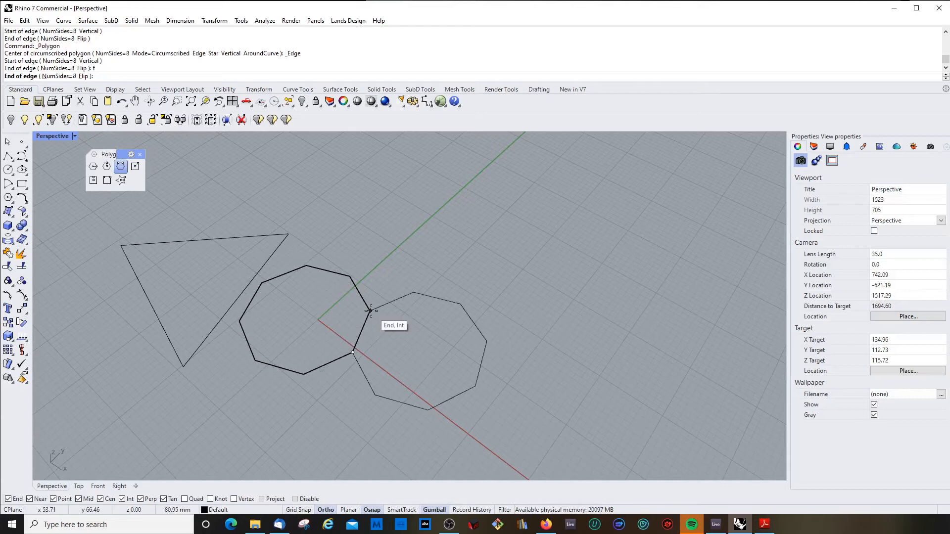
left_click(370, 311)
right_click_drag(416, 267, 391, 292)
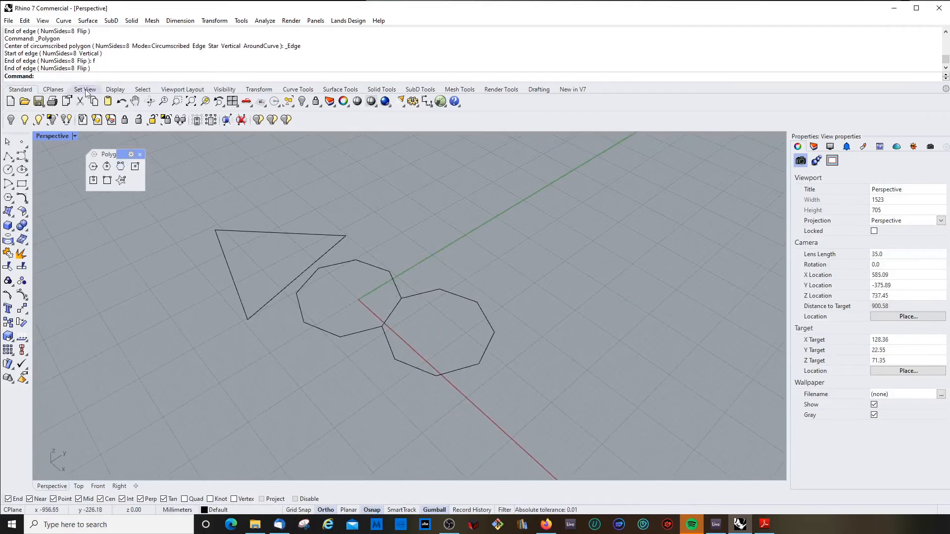
Draw a 5-sided polygon by edge on the second octagon's far edge, picking that edge's two corners
key("Return")
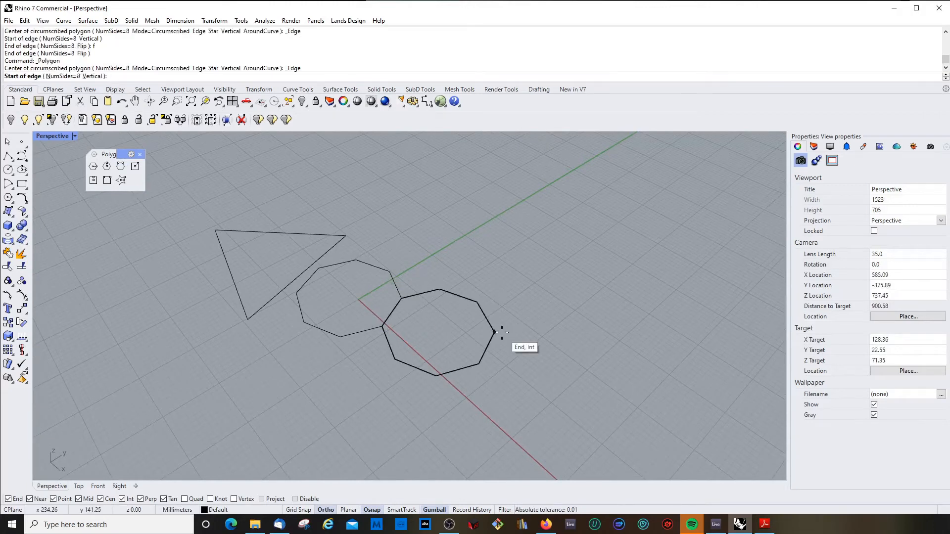
left_click(496, 332)
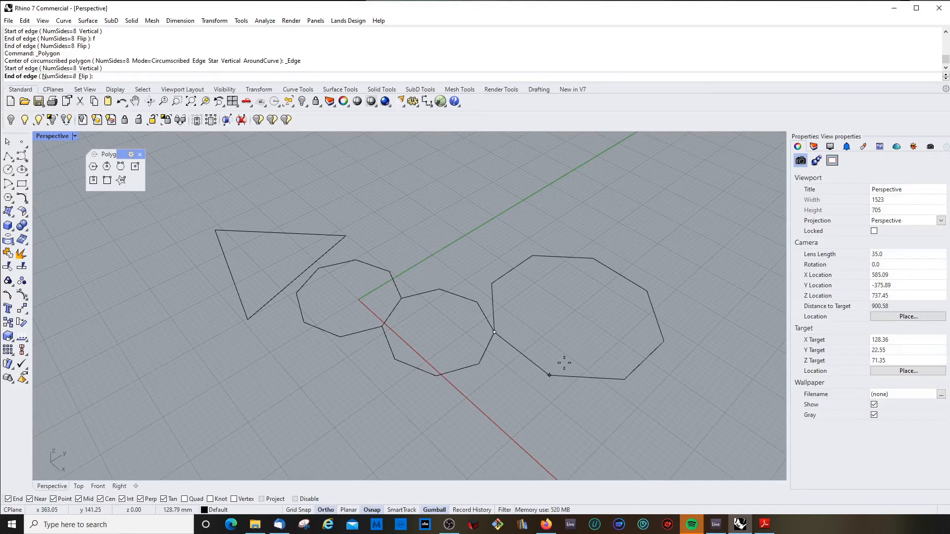
type("n")
key("Return")
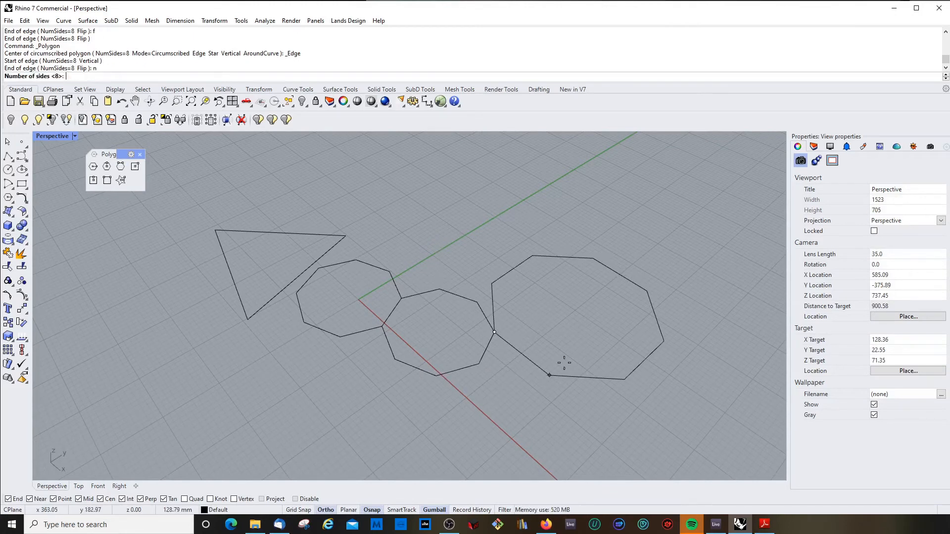
type("5")
key("Return")
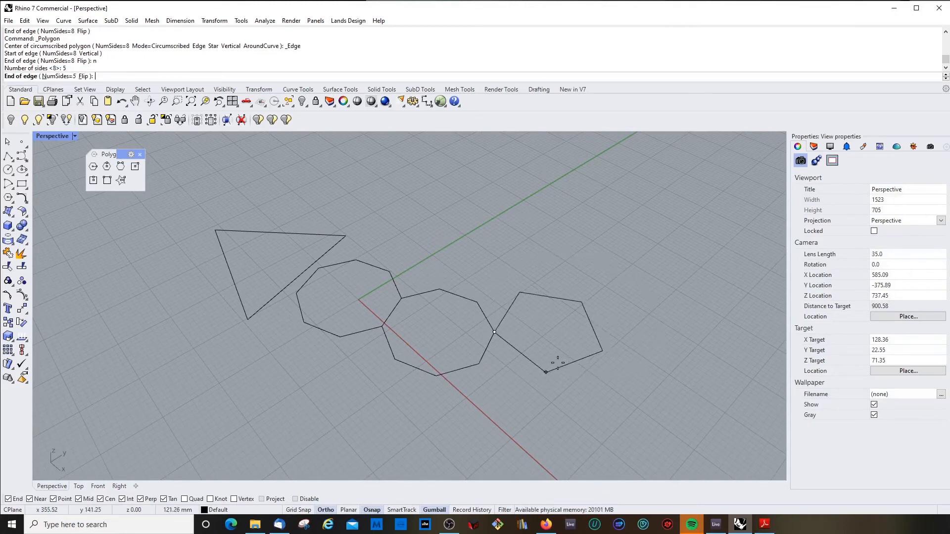
left_click(480, 365)
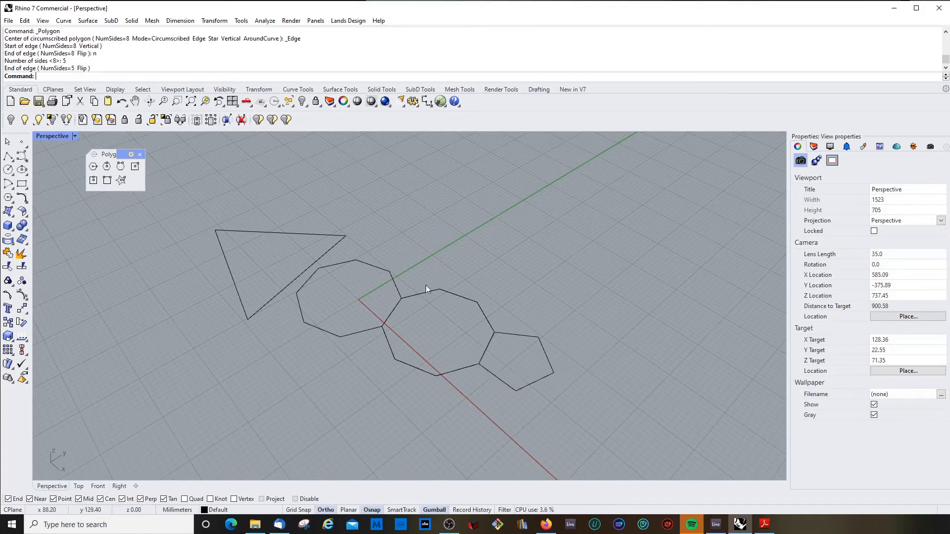
scroll(420, 284, "up", 4)
key("Return")
left_click(391, 311)
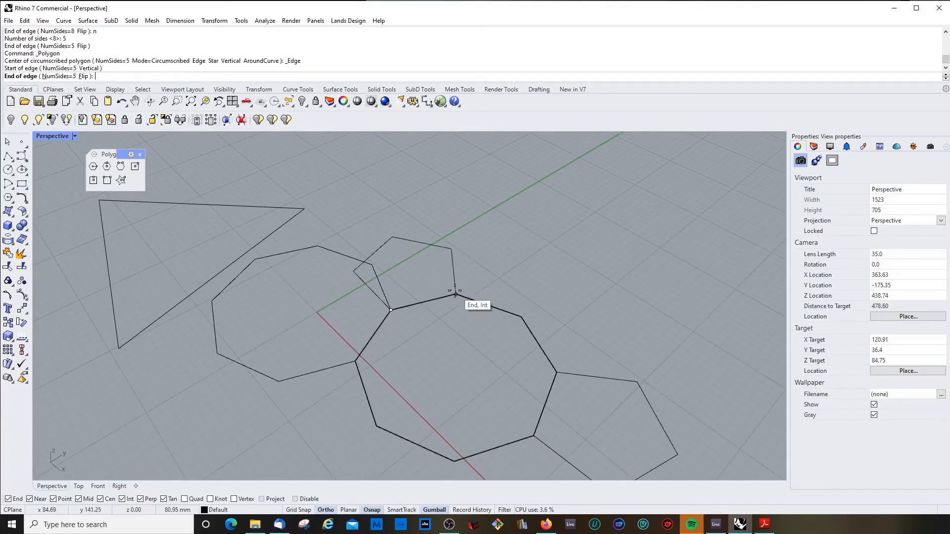
key("Escape")
Draw a 4-sided polygon by edge on the second octagon's edge that starts at the corner shared with the first octagon
key("Return")
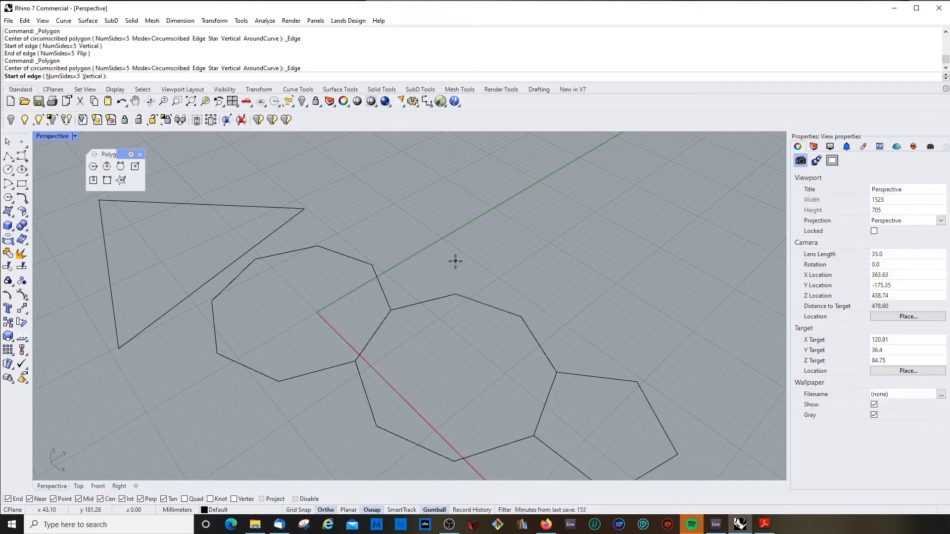
type("n")
key("Return")
type("4")
key("Return")
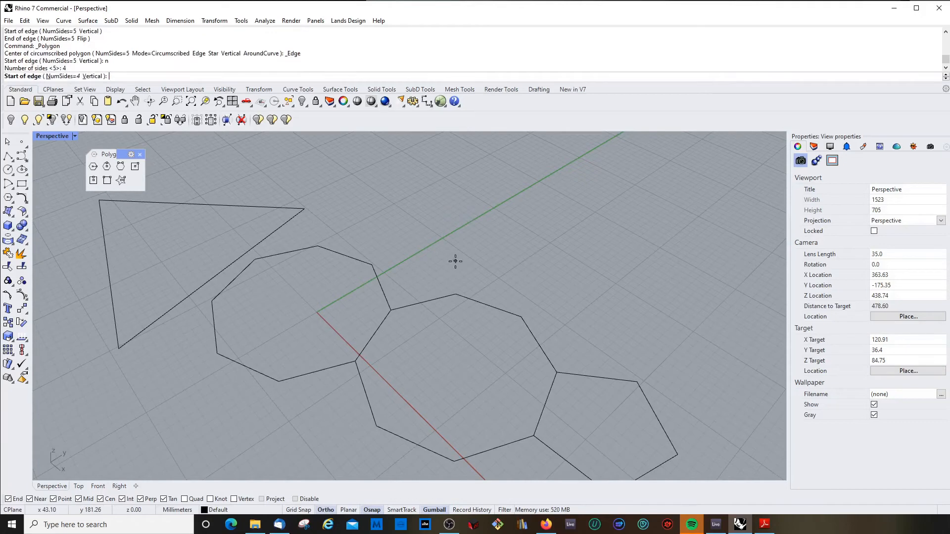
left_click(390, 310)
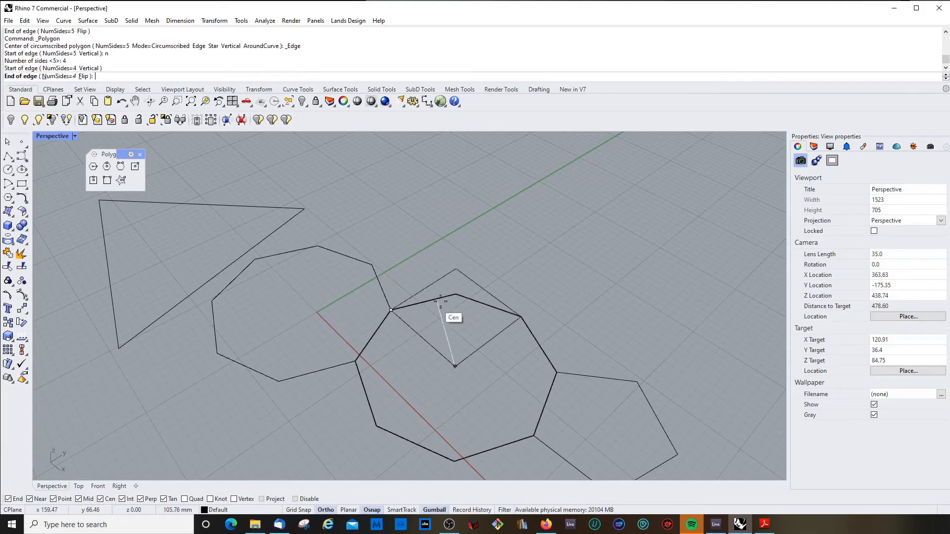
left_click(453, 293)
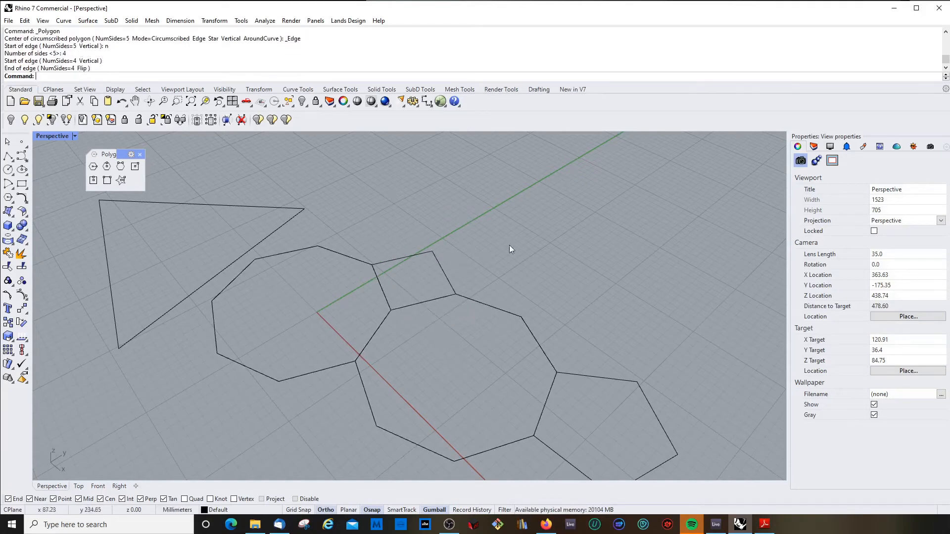
Copy the two octagons and the square between them so that the copies adjoin the originals on the negative Y side
right_click_drag(509, 244, 414, 273)
left_click(417, 258)
scroll(417, 257, "down", 3)
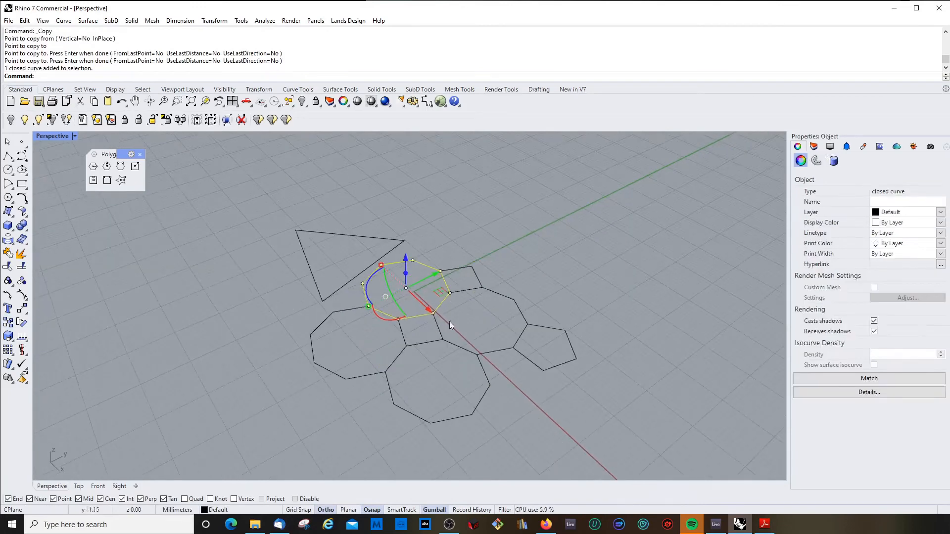
Extrude the original octagon next to the triangle upward by about 108 mm as a closed solid
left_click(496, 294, "shift")
left_click(449, 296)
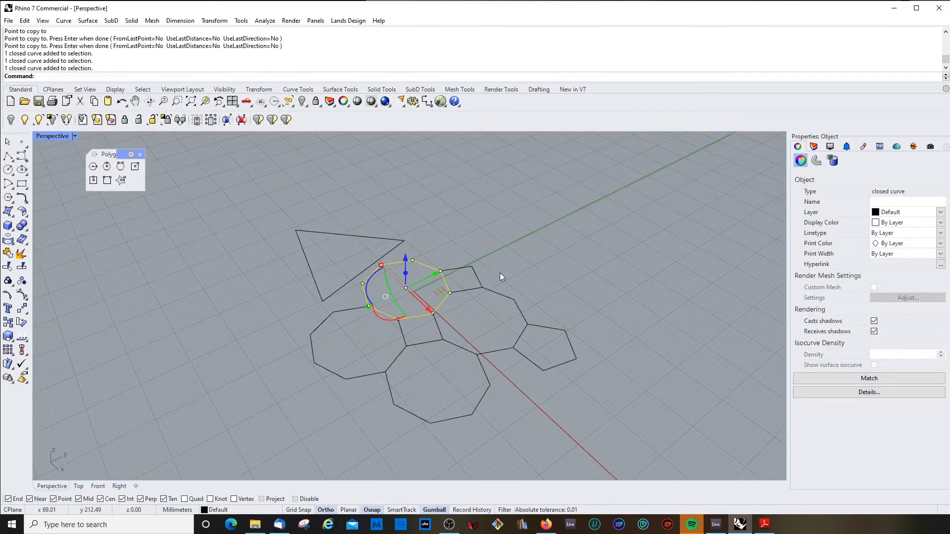
type("Ext")
key("Return")
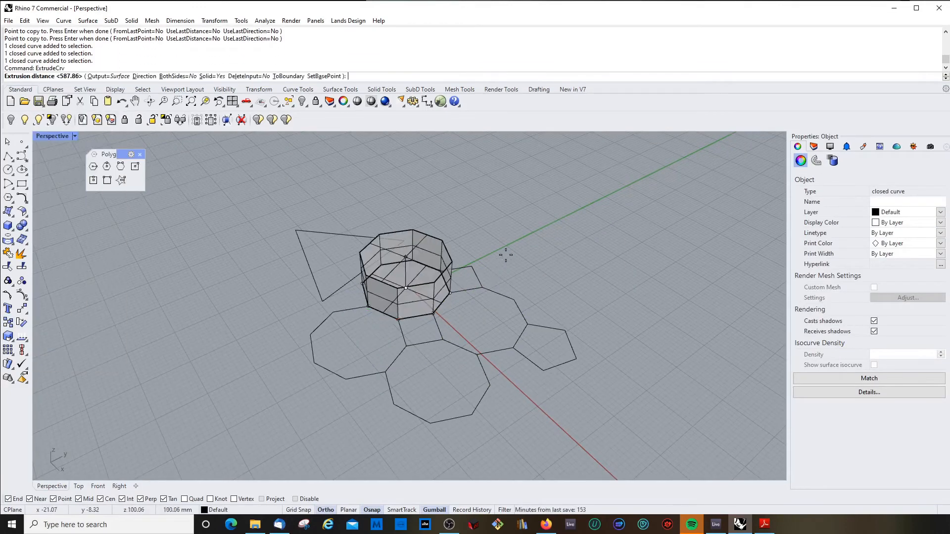
left_click(504, 268)
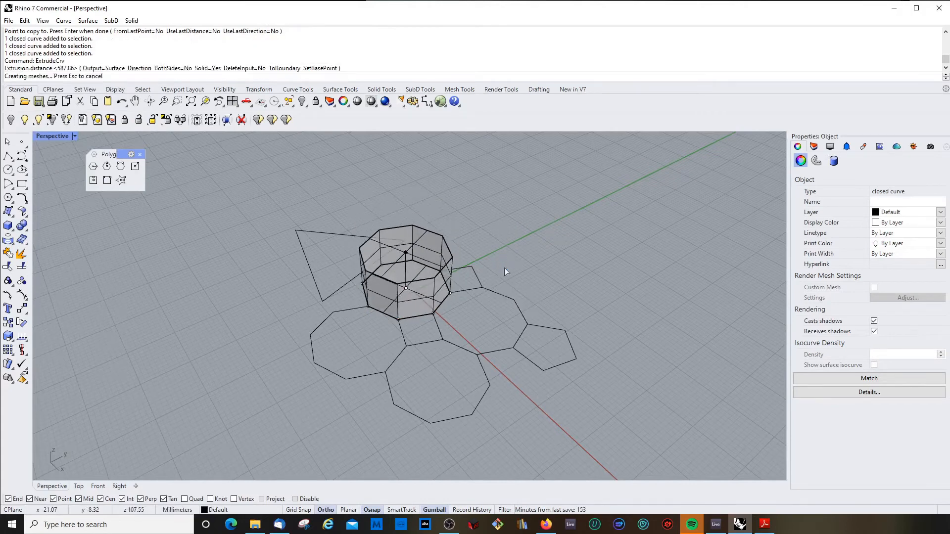
Extrude the octagon between the first solid and the pentagon upward by about 249 mm as a closed solid
left_click(502, 295)
key("Return")
left_click(529, 229)
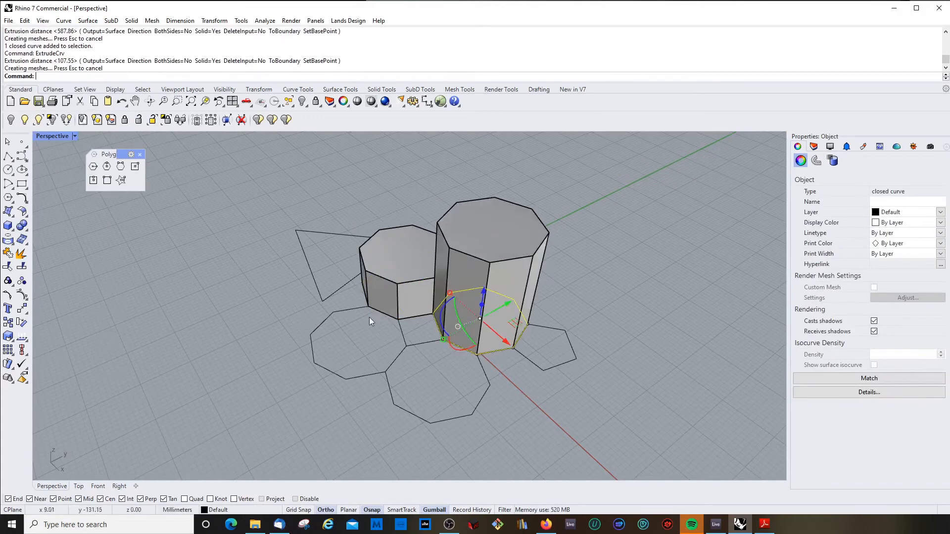
key("Return")
left_click(336, 313)
key("Escape")
key("Escape")
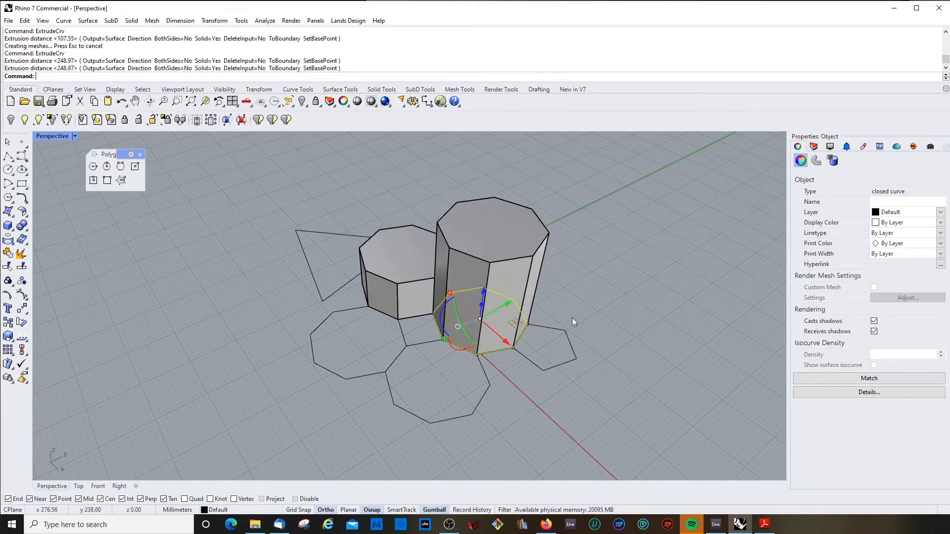
Extrude the copied octagon on the negative Y side into a short closed solid, lower than the tall octagonal prism
left_click(572, 319)
scroll(409, 342, "down", 6)
right_click_drag(409, 342, 379, 349)
scroll(376, 345, "up", 4)
left_click(361, 307)
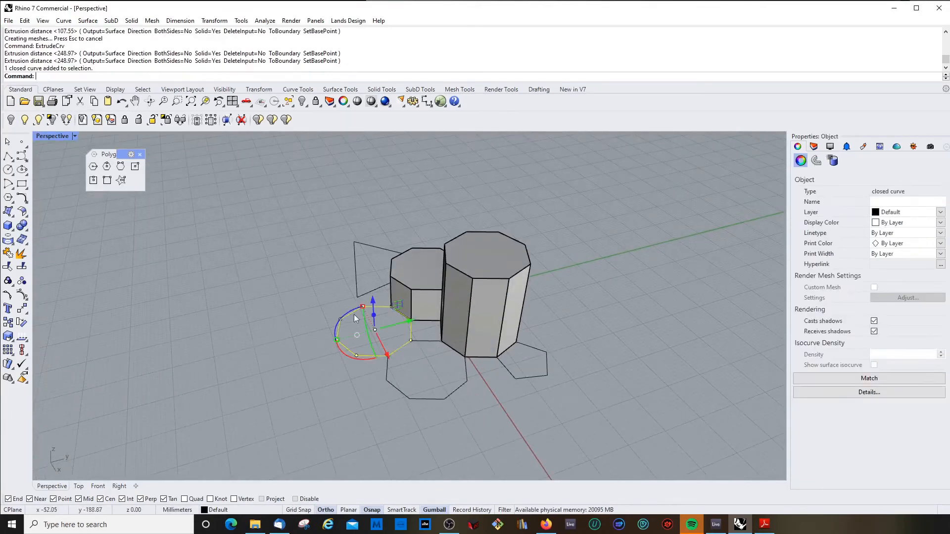
right_click(356, 316)
left_click(319, 314)
right_click_drag(319, 313, 352, 335)
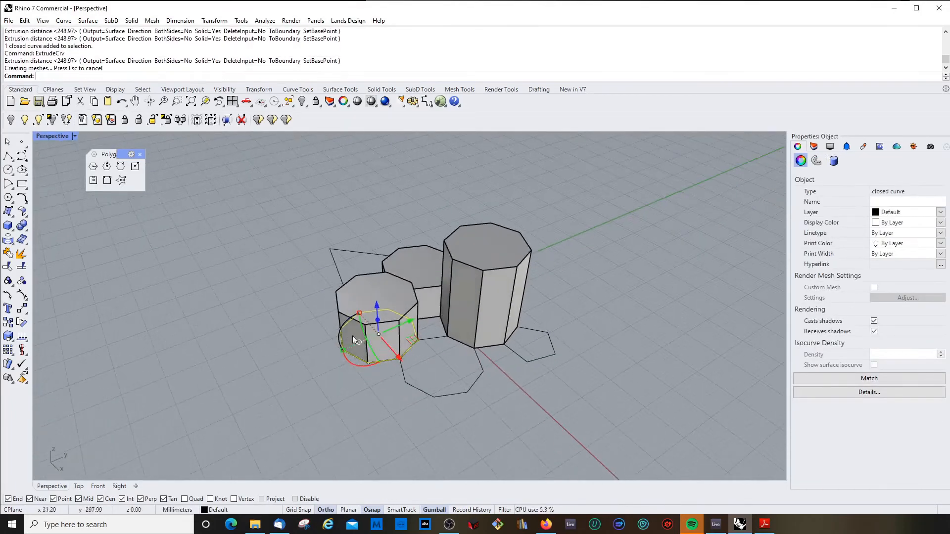
Extrude the remaining copied octagon beside the X axis into a closed solid
left_click(441, 341)
left_click(435, 377)
right_click_drag(407, 391, 450, 400)
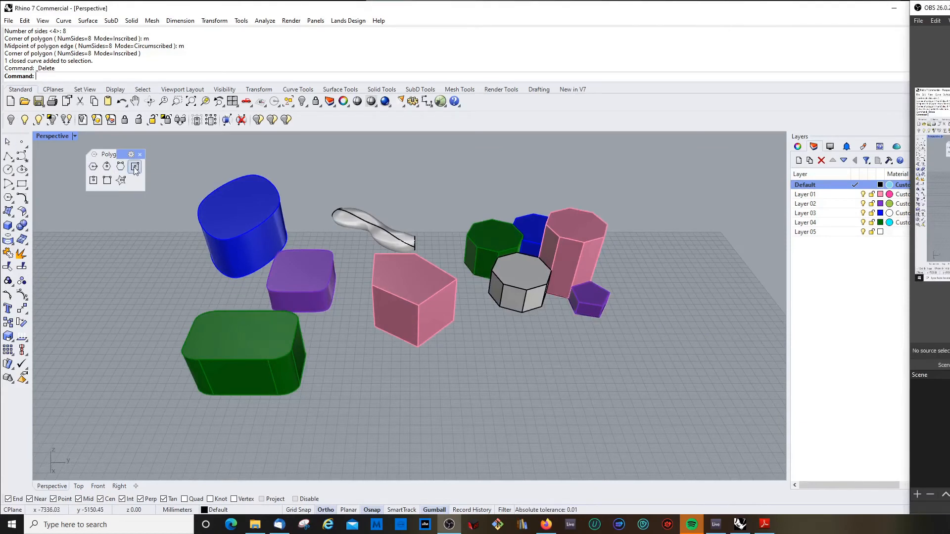
left_click(135, 167)
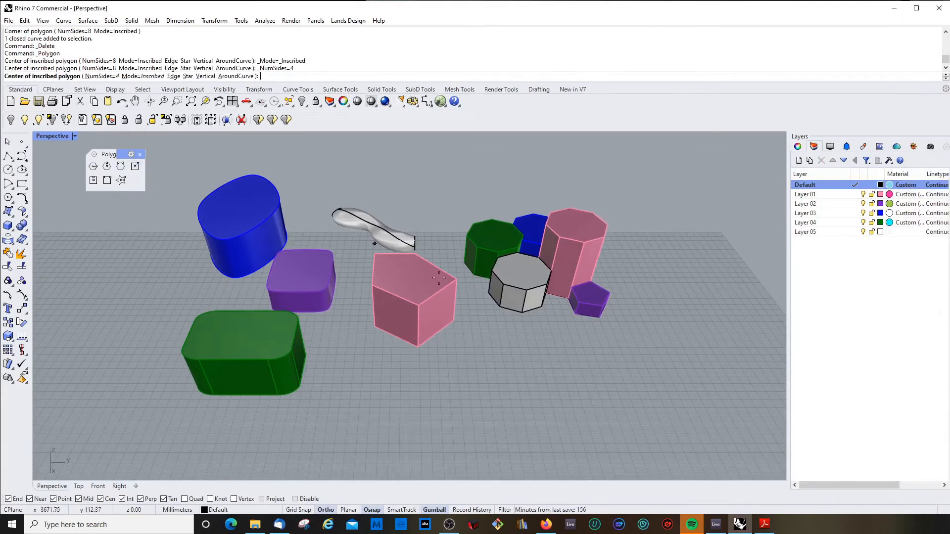
left_click(411, 398)
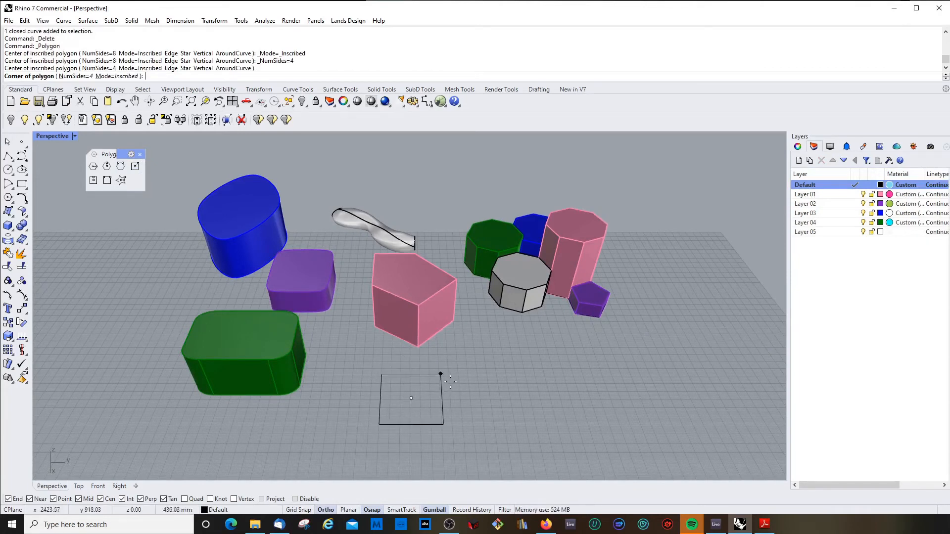
type("n")
key("Return")
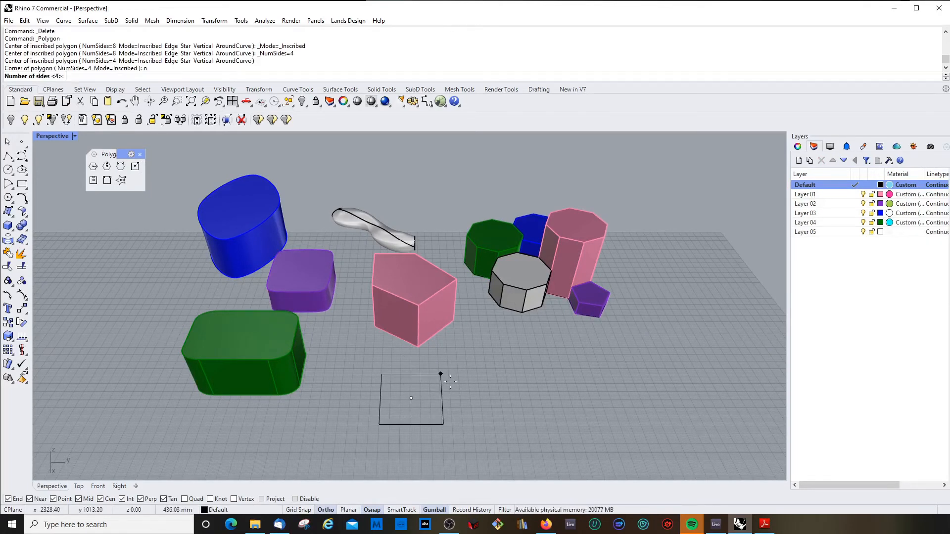
key("Return")
key("Escape")
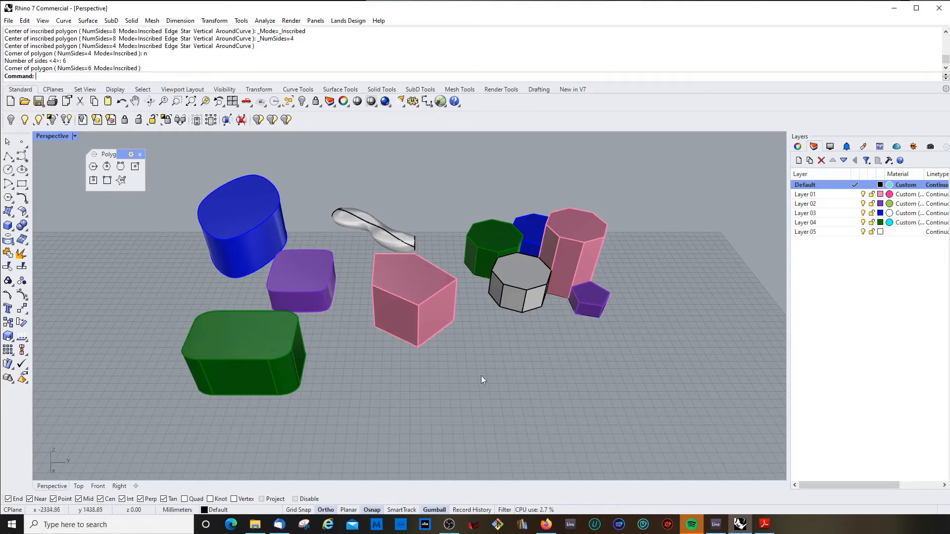
Draw a circumscribed square from its centre on the ground in front of the pink pentagonal solid
left_click(93, 180)
left_click(428, 406)
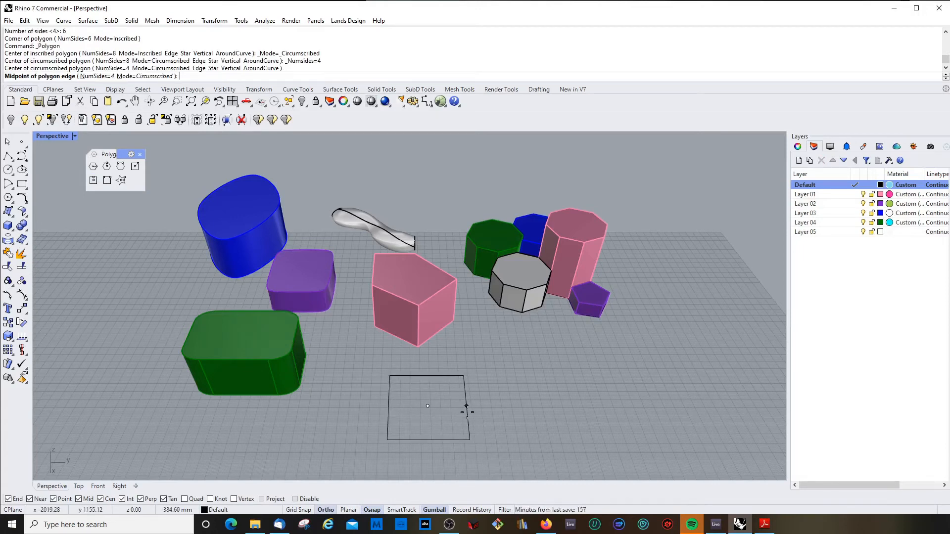
left_click(457, 407)
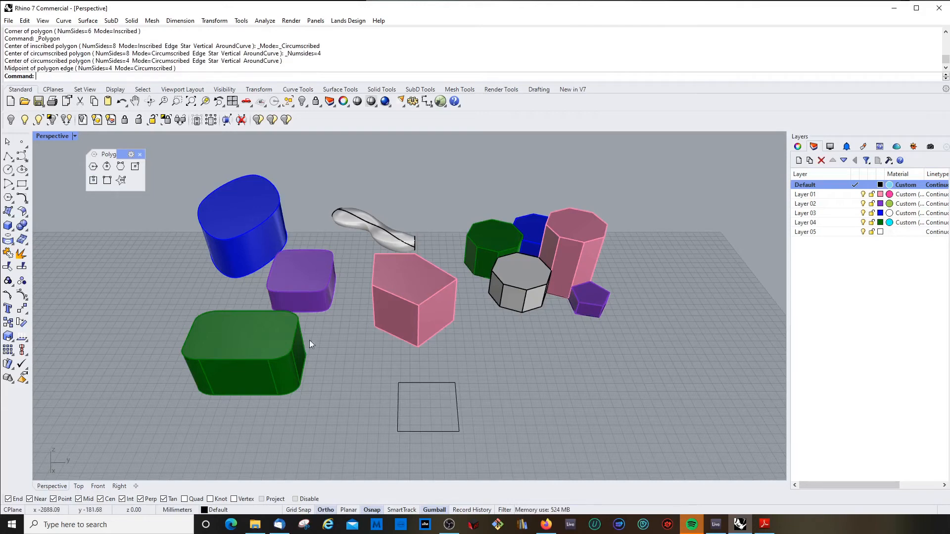
Draw a second square by edge, sharing a full side with the circumscribed square
left_click(120, 180)
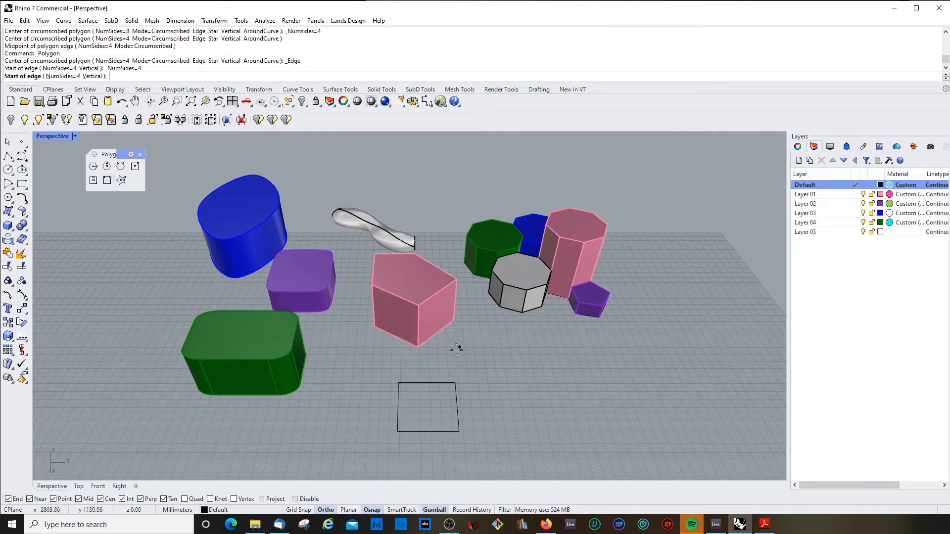
left_click(455, 384)
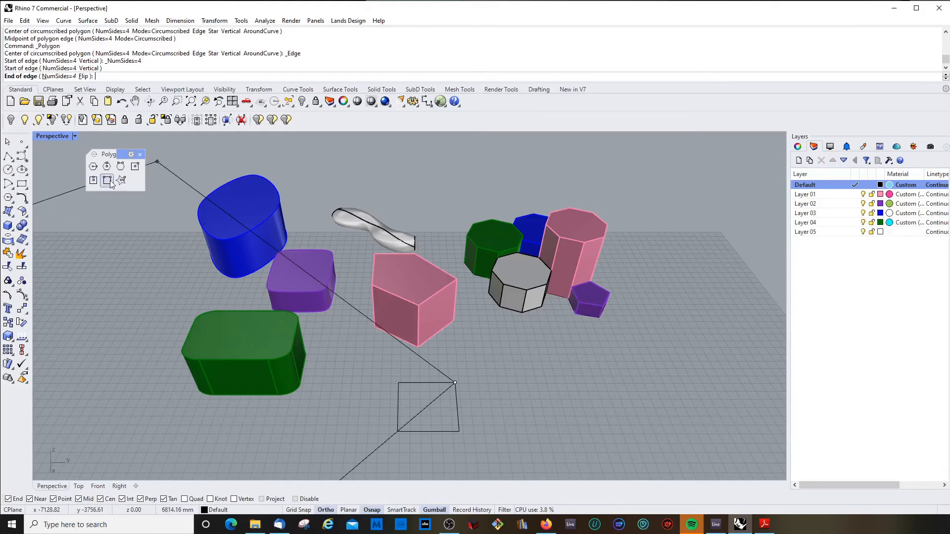
left_click(458, 431)
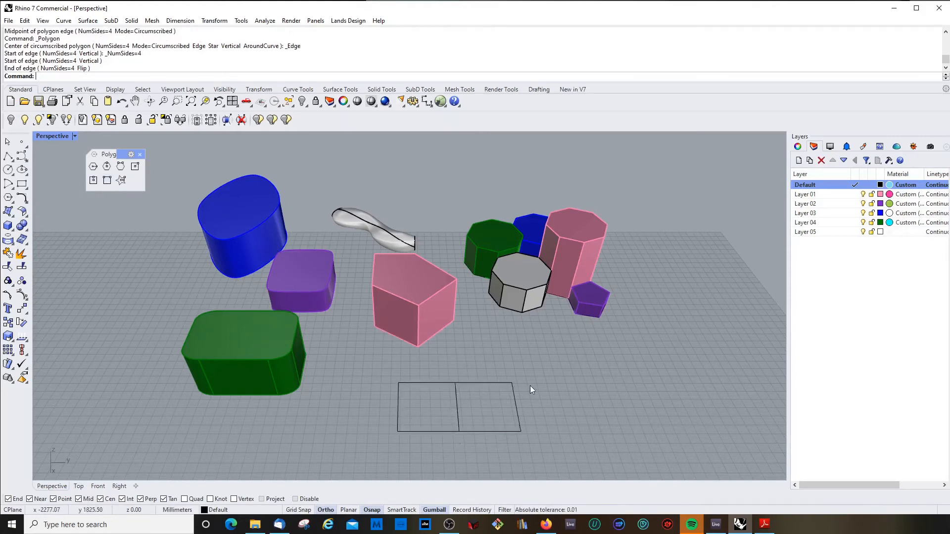
key("Return")
left_click(511, 382)
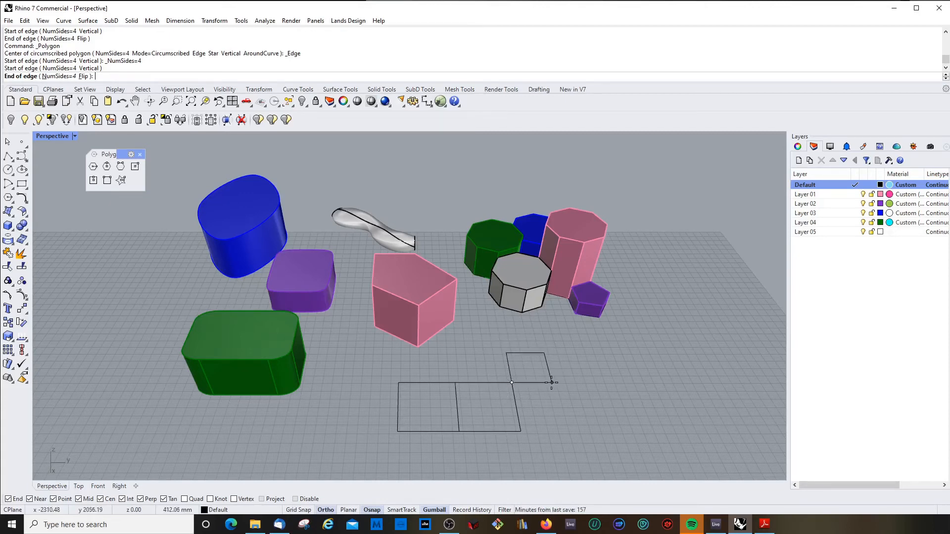
key("Escape")
Draw an edge-based square on one base edge of the grey octagonal prism, flipped to the outside
scroll(548, 317, "up", 5)
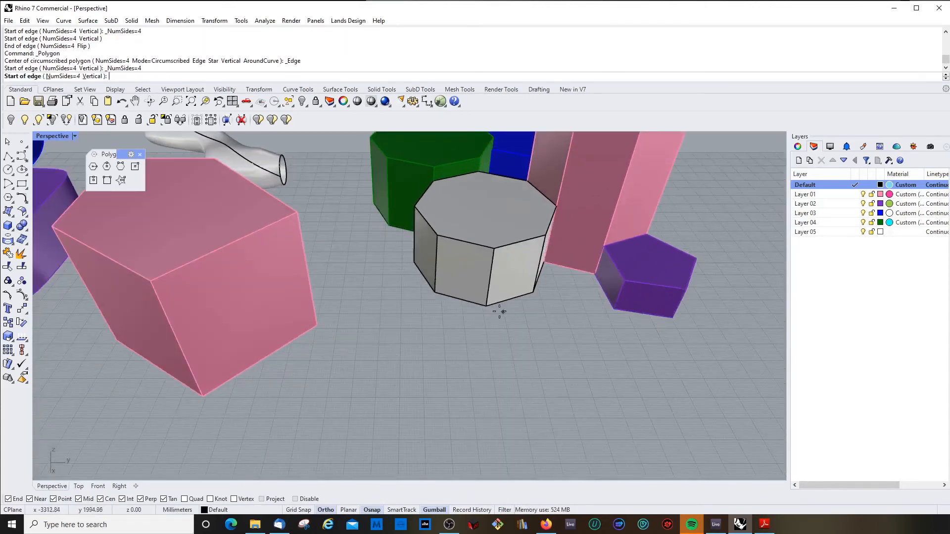
left_click(488, 306)
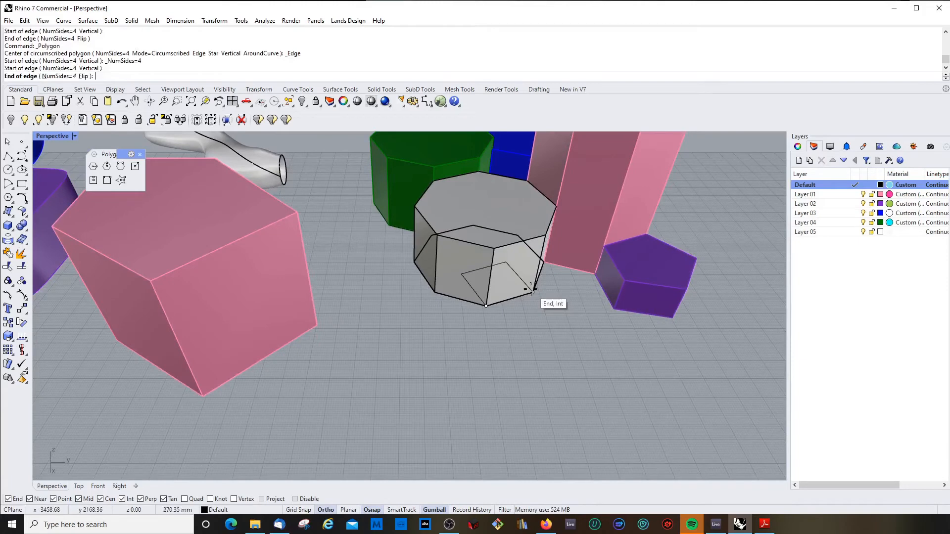
type("f")
key("Return")
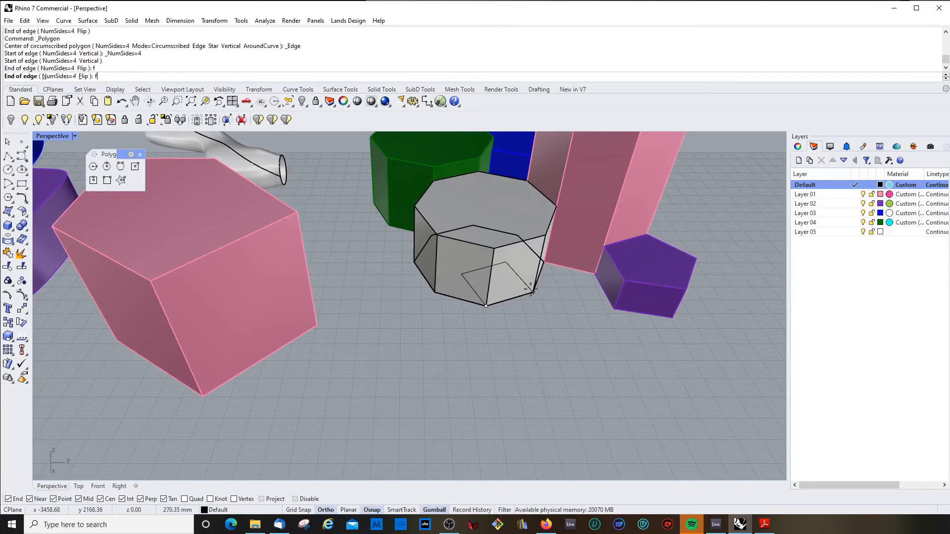
left_click(530, 289)
scroll(530, 289, "down", 5)
right_click_drag(488, 284, 460, 282)
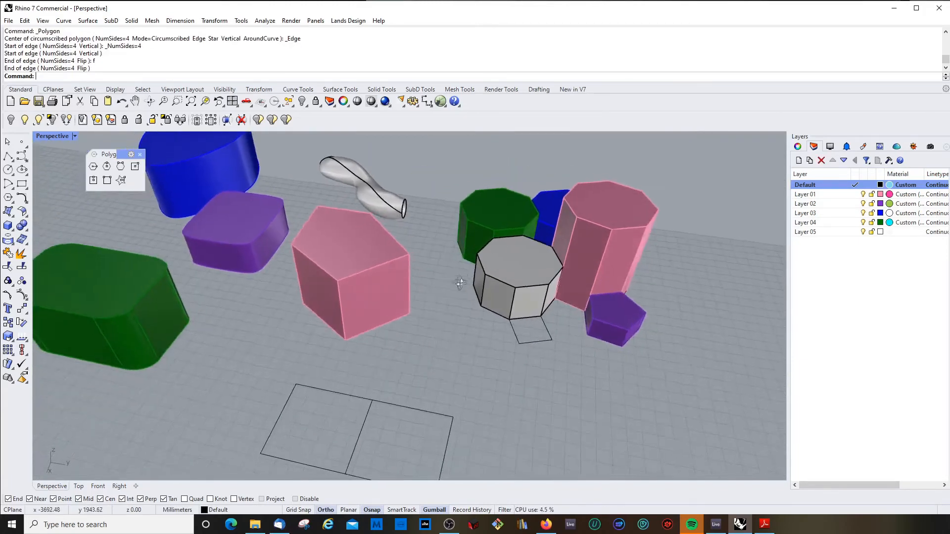
Move the grey octagonal prism together with its attached square into open space away from the coloured solids
left_click(469, 280)
left_click(471, 336, "shift")
type("m")
key("Return")
left_click(431, 317)
left_click(549, 378)
right_click_drag(549, 378, 452, 385)
Draw another edge-based square on a base edge of the moved octagonal prism, flipped outward
left_click(107, 180)
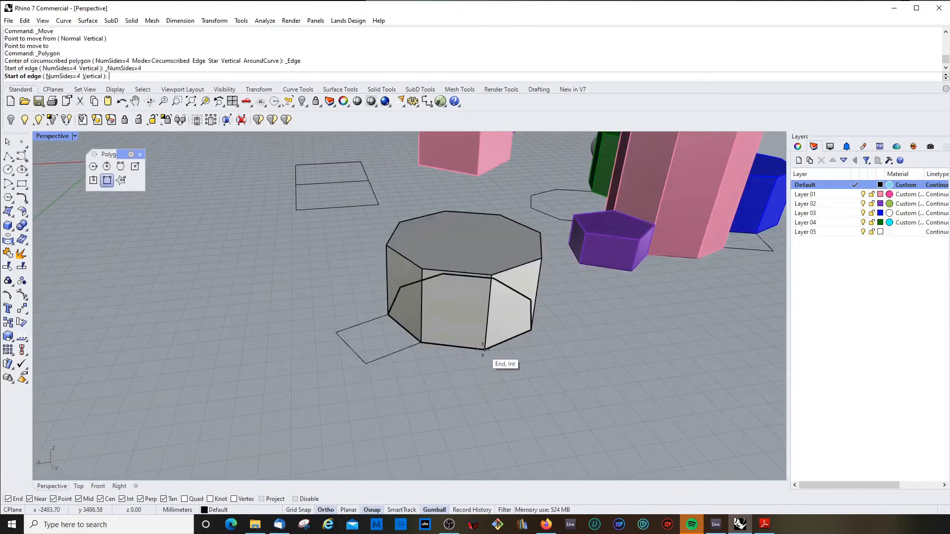
left_click(485, 350)
key("f")
key("Return")
left_click(531, 330)
Add outward-flipped edge squares to the remaining alternate base edges of the octagonal prism
right_click_drag(531, 341, 333, 357)
scroll(332, 357, "up", 5)
right_click(333, 354)
left_click(319, 320)
key("f")
key("Return")
scroll(479, 286, "down", 5)
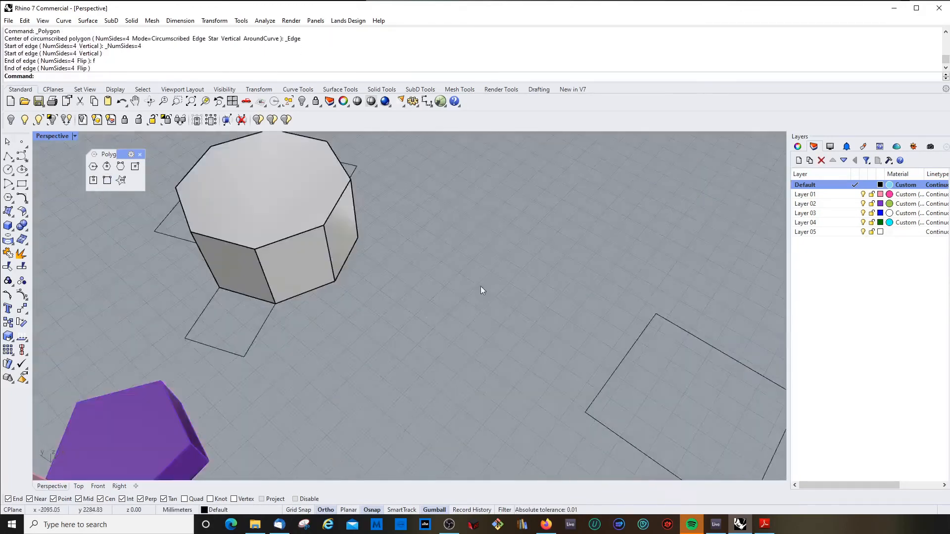
Extrude the four squares around the octagonal prism into closed solids matching the prism's height
right_click_drag(480, 286, 428, 294)
left_click(430, 286)
left_click(439, 308)
left_click(302, 300, "shift")
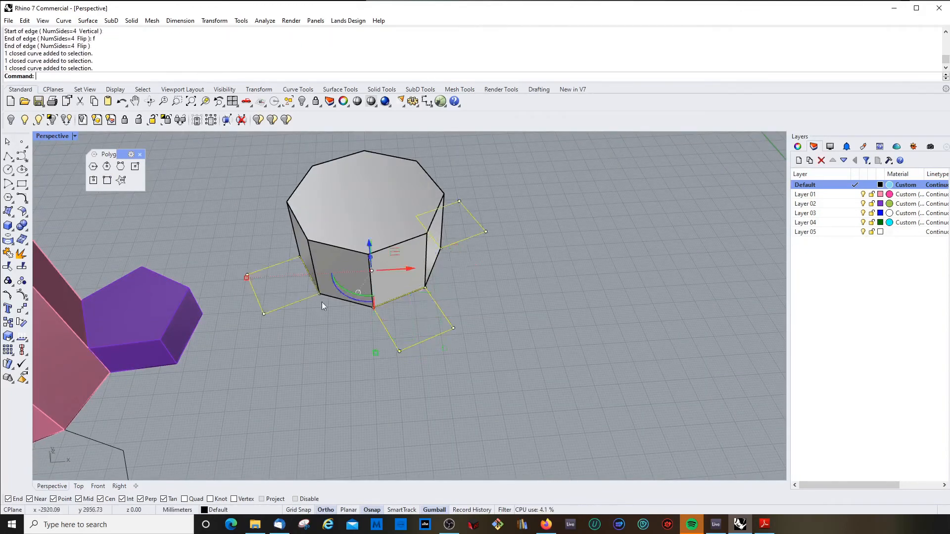
right_click_drag(323, 304, 495, 342)
left_click(420, 362, "shift")
type("ExtrudeCrv")
key("Return")
scroll(488, 309, "up", 6)
left_click(434, 365)
Boolean union the octagonal prism with the four surrounding boxes into one solid
left_click(406, 320)
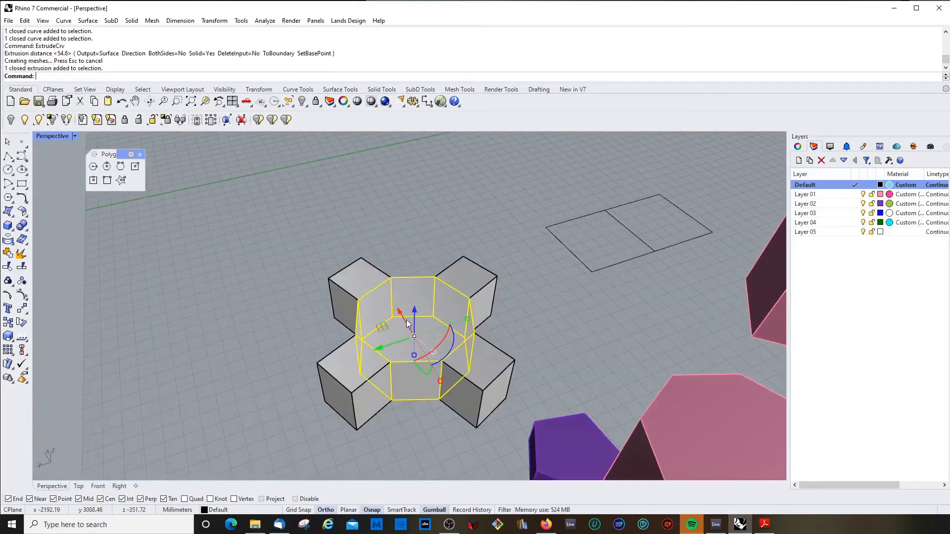
left_click(467, 287, "shift")
left_click(366, 296, "shift")
left_click(354, 383, "shift")
left_click(477, 383, "shift")
left_click(22, 226)
right_click_drag(425, 341, 378, 309)
left_click(391, 317)
Turn off the surface isocurve display in the united solid's object properties and deselect it
left_click(798, 147)
left_click(871, 363)
left_click(480, 277)
scroll(390, 239, "up", 8)
scroll(390, 239, "down", 8)
scroll(371, 312, "down", 5)
scroll(366, 301, "up", 11)
scroll(366, 306, "down", 3)
scroll(366, 309, "down", 4)
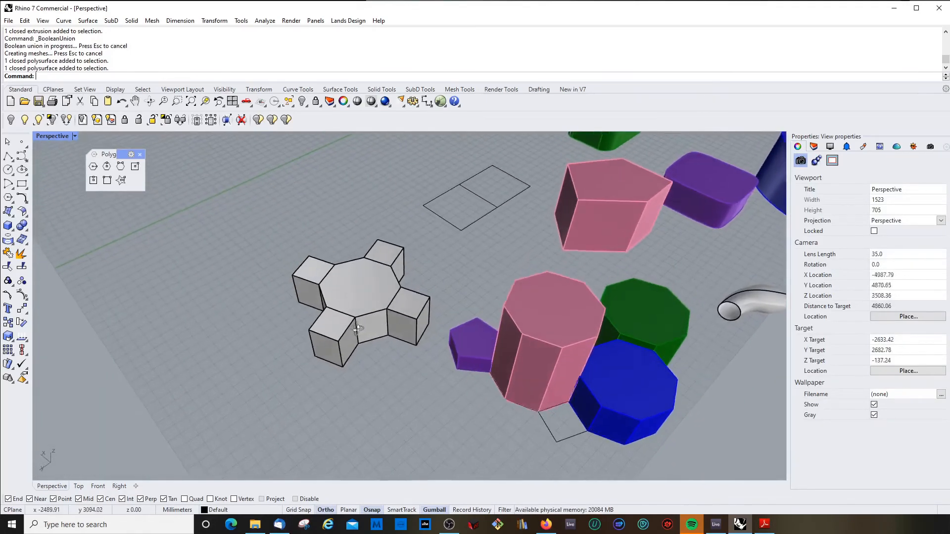
Try to fillet all edges of the united cross-shaped solid with FilletEdge at a radius of 10 mm
left_click_drag(277, 217, 446, 422)
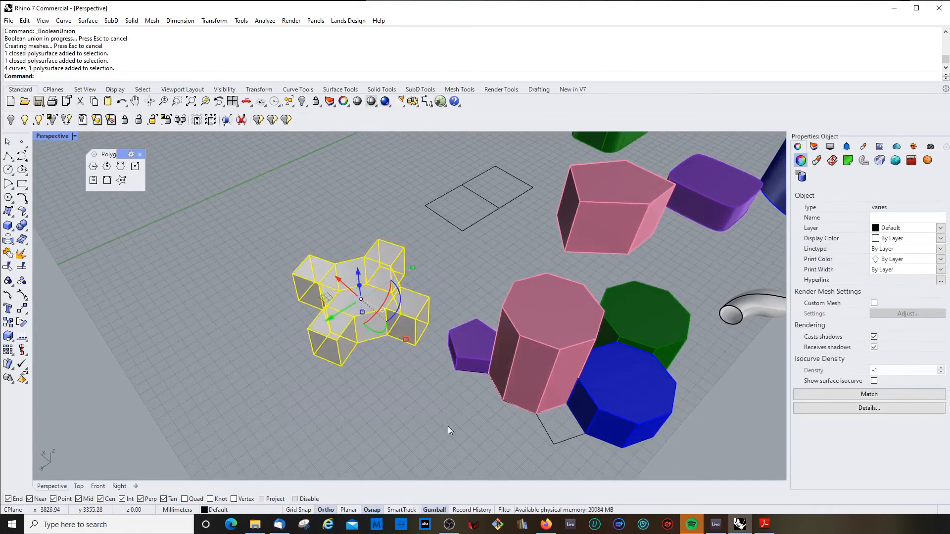
type("Fill")
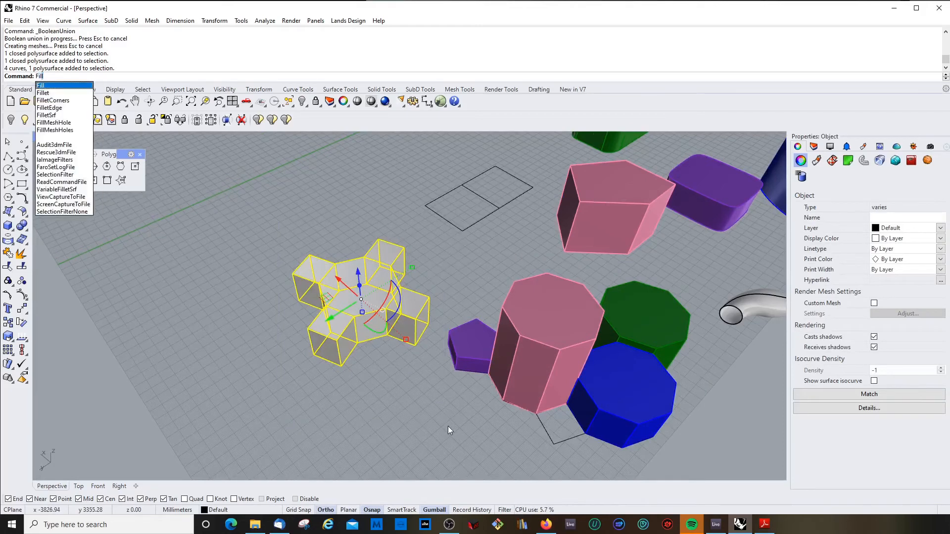
key("Down")
key("Down")
key("Down")
key("Down")
key("Up")
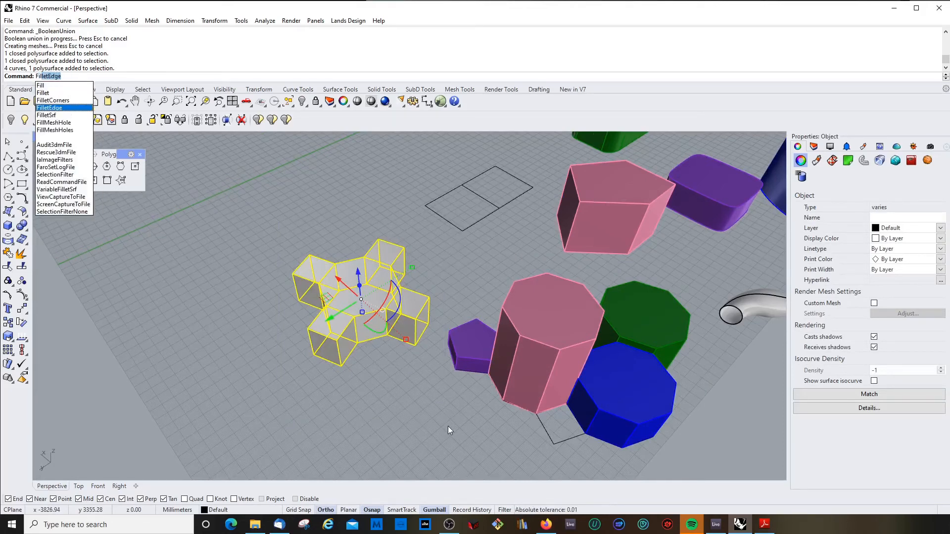
key("Return")
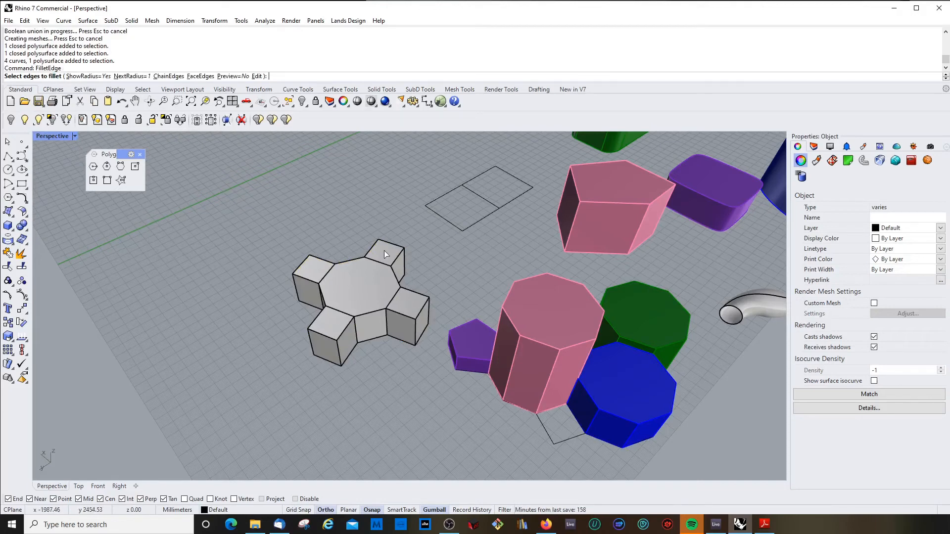
type("n")
key("Return")
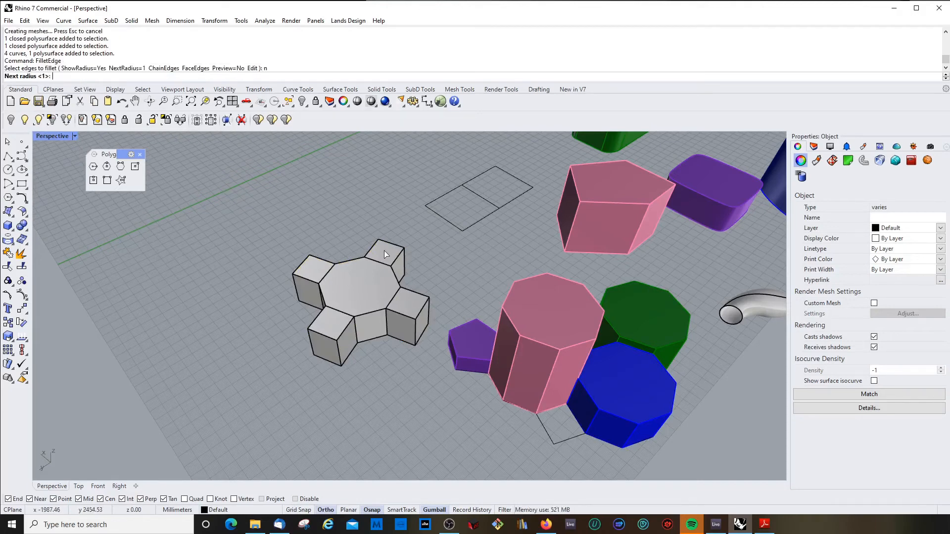
type("10")
key("Return")
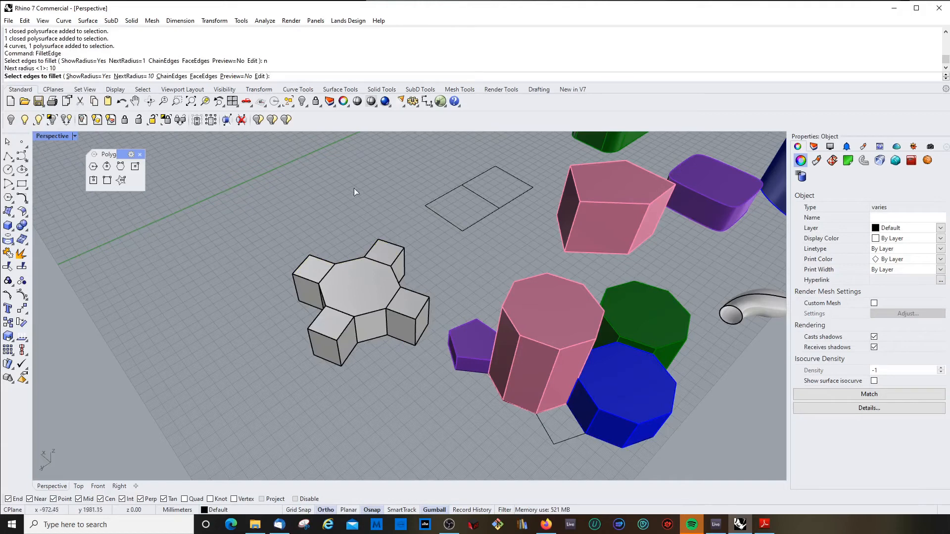
left_click_drag(255, 201, 442, 393)
right_click_drag(396, 424, 376, 386)
scroll(376, 266, "up", 5)
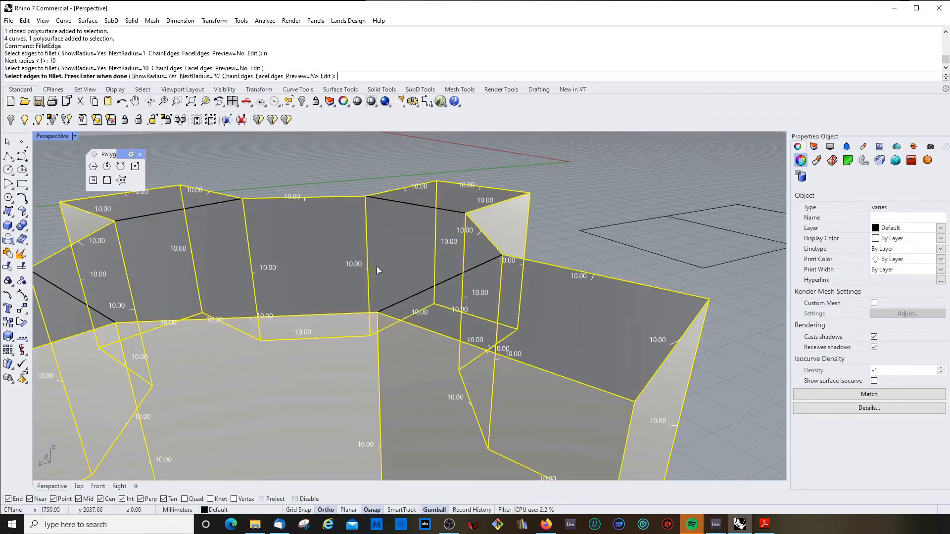
key("Return")
scroll(378, 279, "down", 5)
right_click_drag(379, 295, 441, 314)
scroll(506, 326, "up", 5)
scroll(477, 324, "down", 5)
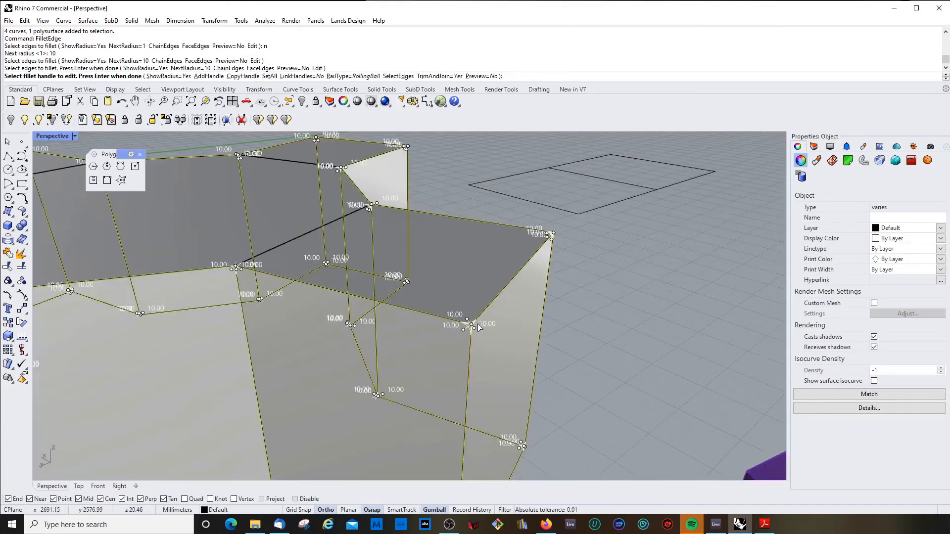
key("Return")
scroll(471, 324, "down", 2)
scroll(471, 324, "down", 6)
right_click_drag(471, 324, 432, 355)
scroll(432, 355, "up", 5)
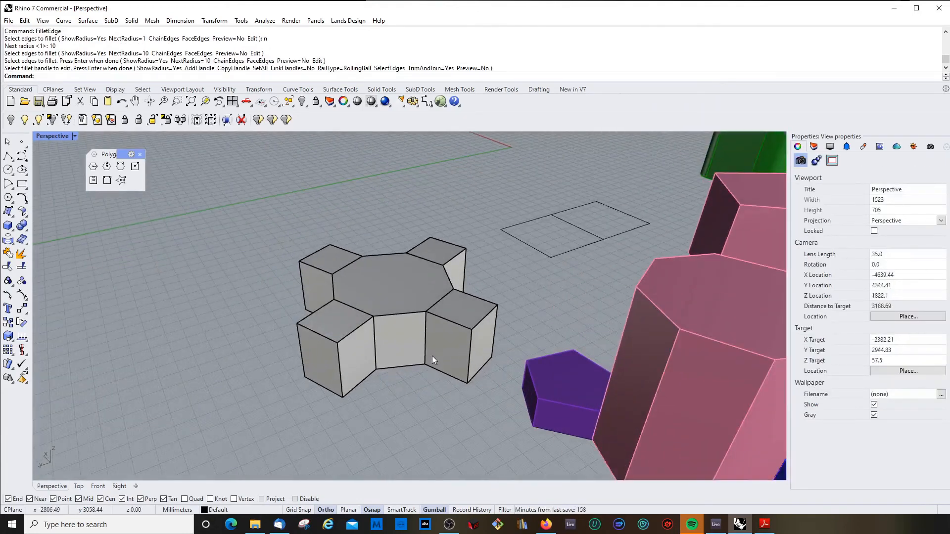
Try to fillet the cross-shaped solid's edges again with a radius of 100 mm
key("Return")
type("n")
key("Return")
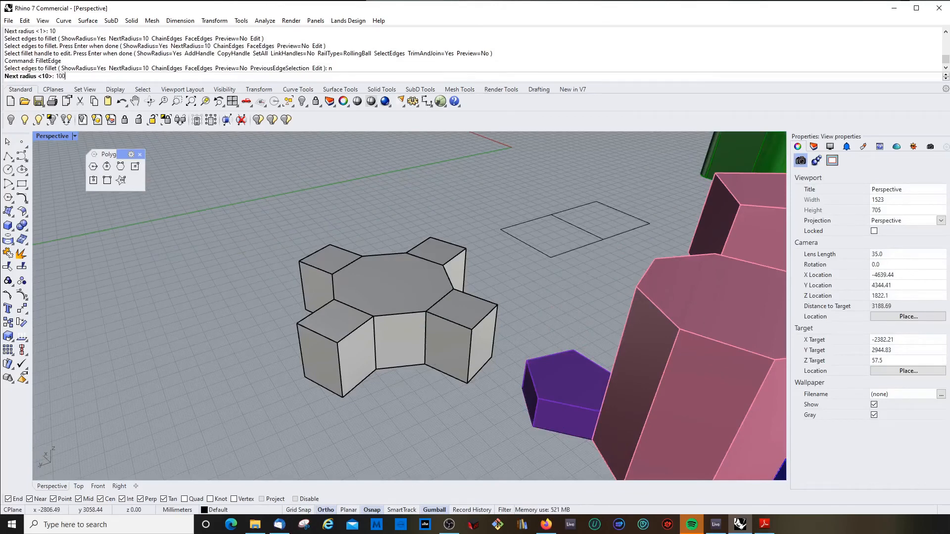
type("100")
key("Return")
scroll(432, 356, "down", 3)
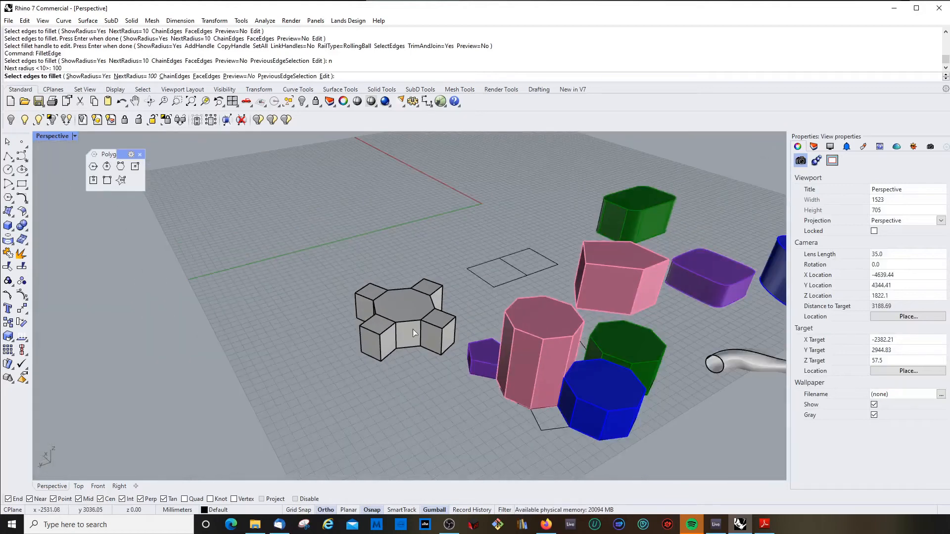
left_click_drag(402, 315, 463, 380)
scroll(447, 325, "up", 5)
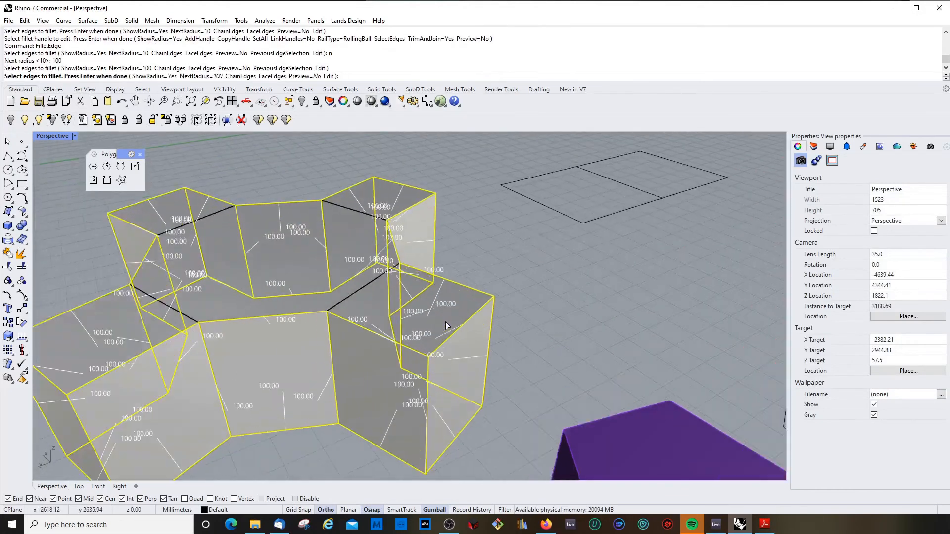
key("Return")
key("Return")
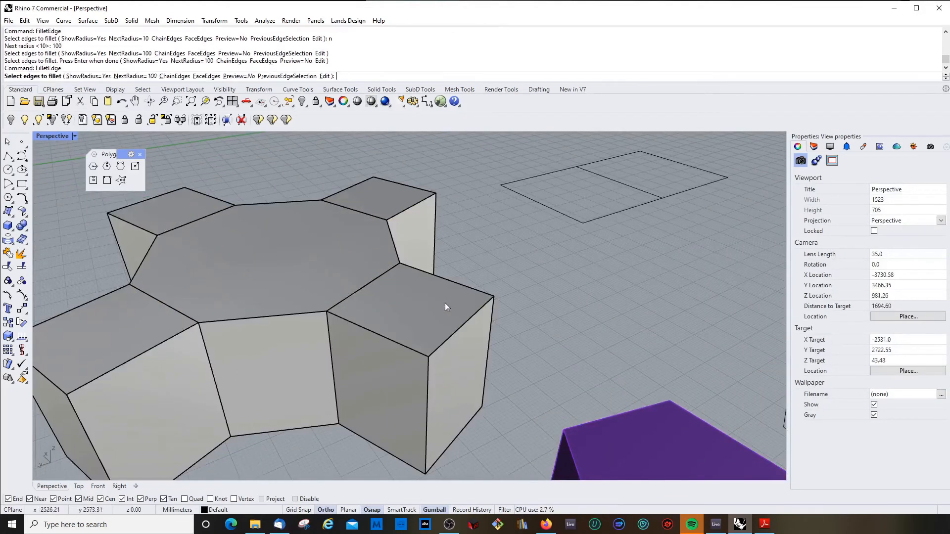
scroll(336, 288, "down", 4)
left_click_drag(225, 230, 429, 394)
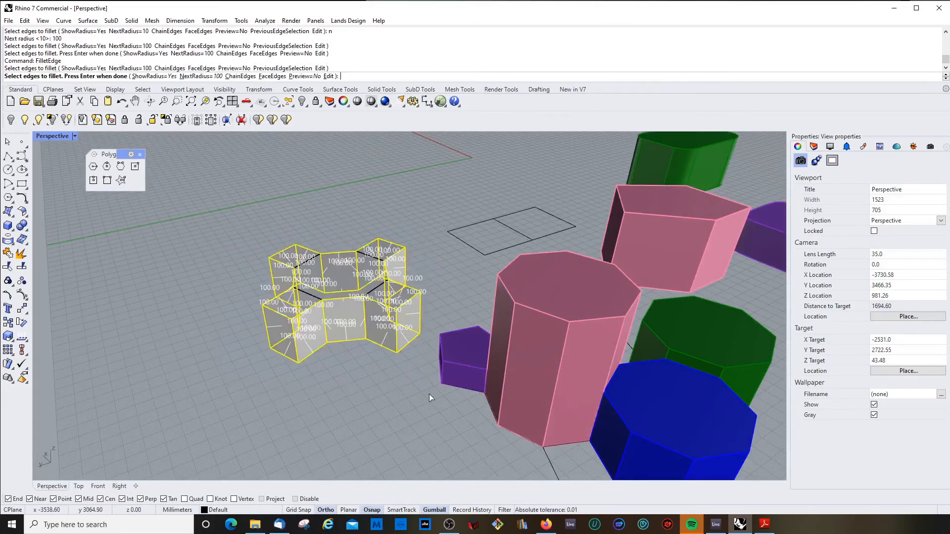
key("Escape")
Fillet all edges of the cross-shaped solid with FilletEdge at a radius of 50 mm
key("Return")
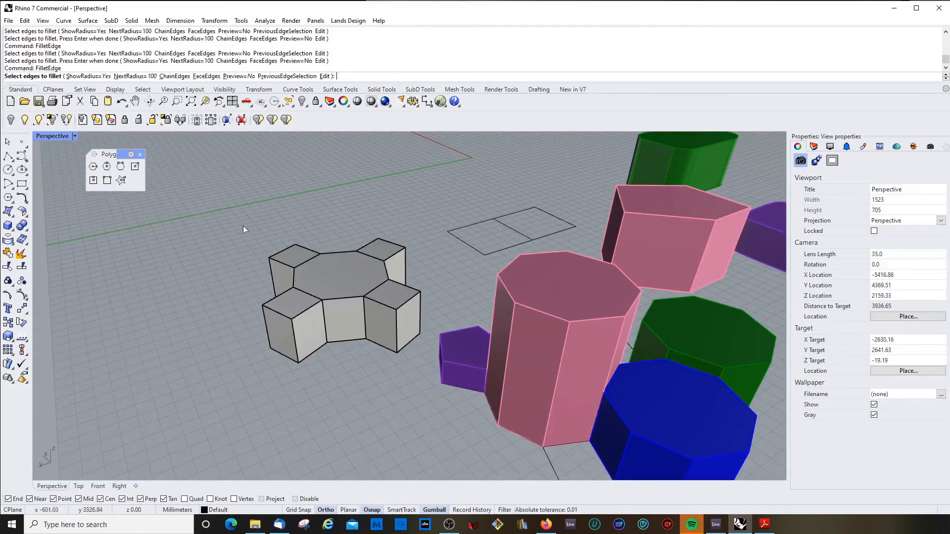
type("n")
key("Return")
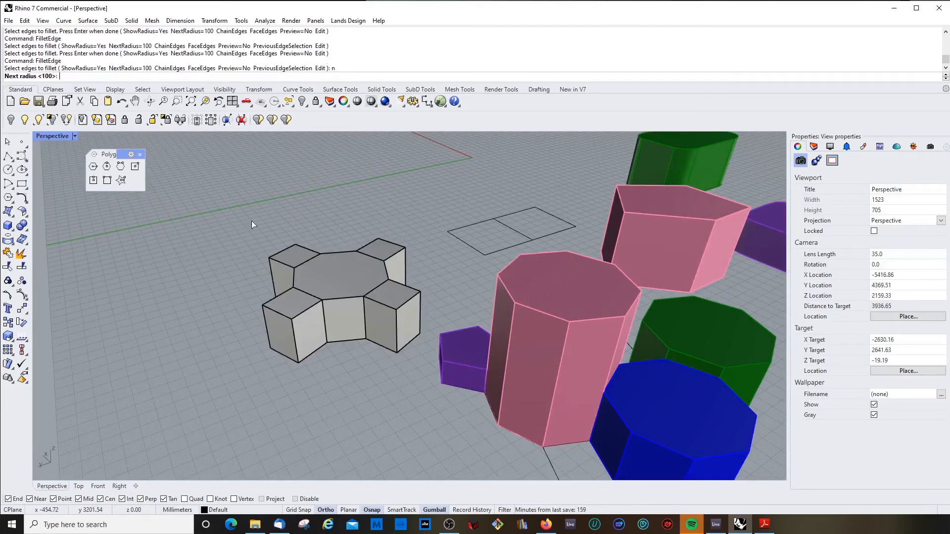
type("50")
key("Return")
left_click_drag(250, 202, 428, 405)
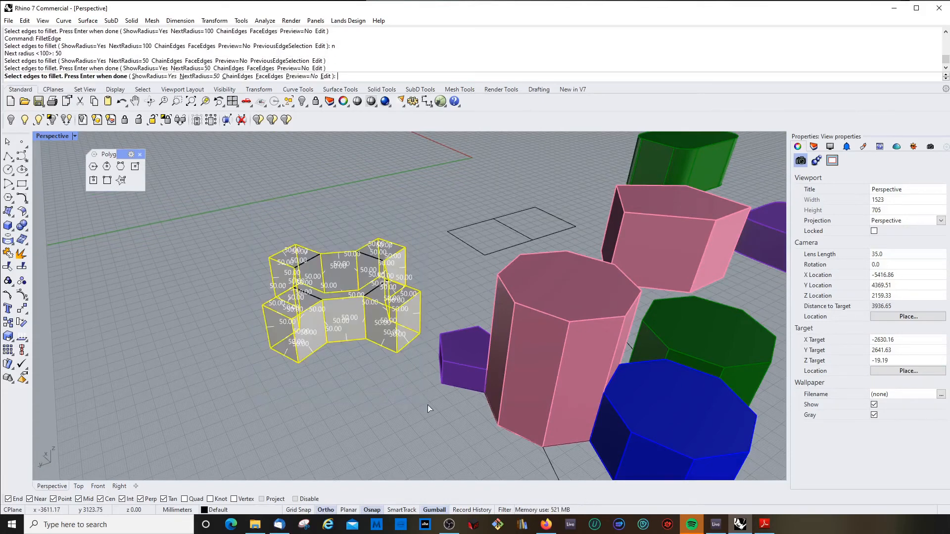
key("Return")
key("Return")
scroll(347, 377, "down", 2)
Assign the filleted cross-shaped solid to Layer 01 and clear the selection
left_click(378, 297)
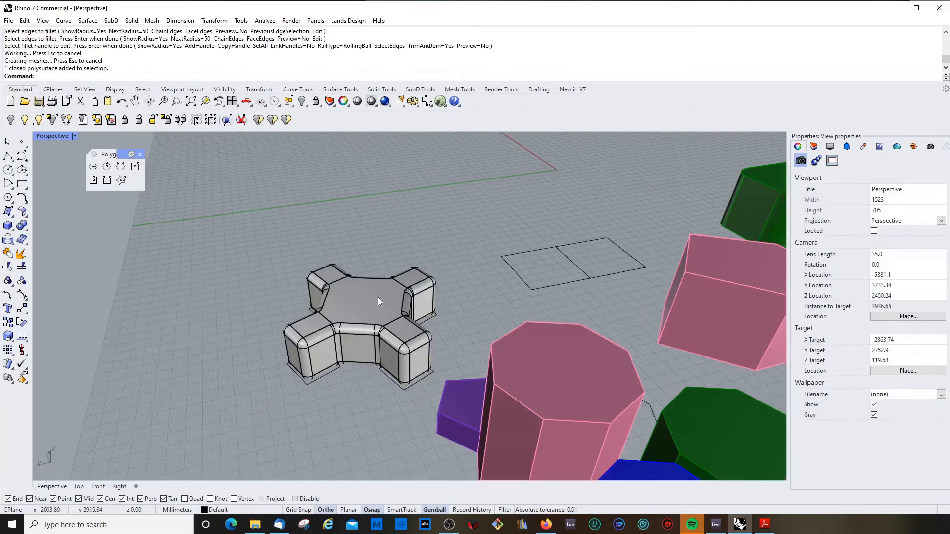
right_click_drag(386, 336, 419, 316)
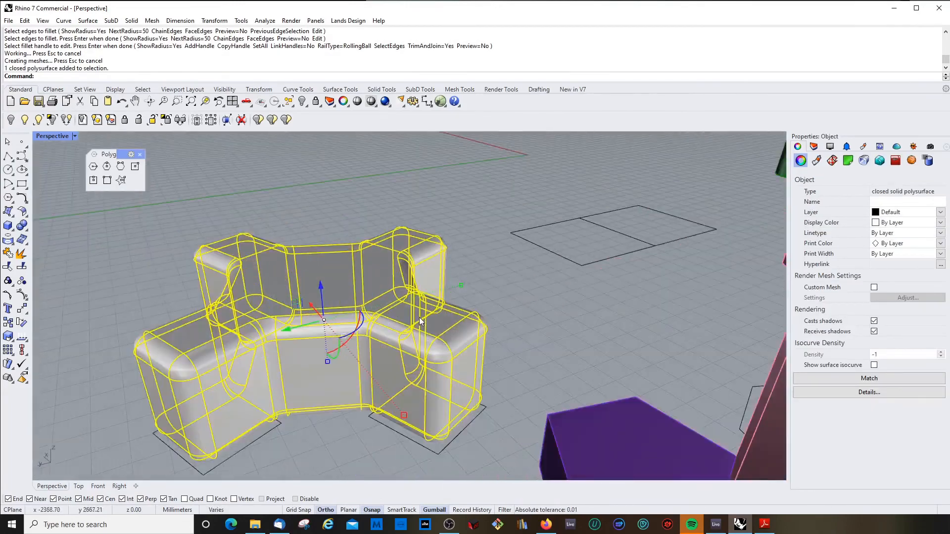
scroll(420, 317, "down", 2)
key("Escape")
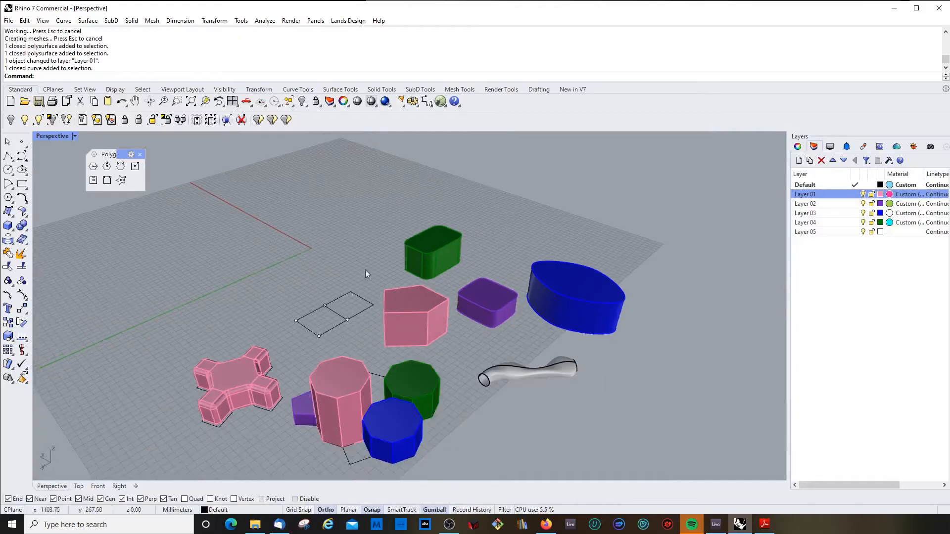
Start a star polygon centred on the adjoining squares' corner, set it to 5 sides and place its first corner freehand
right_click_drag(366, 273, 306, 283)
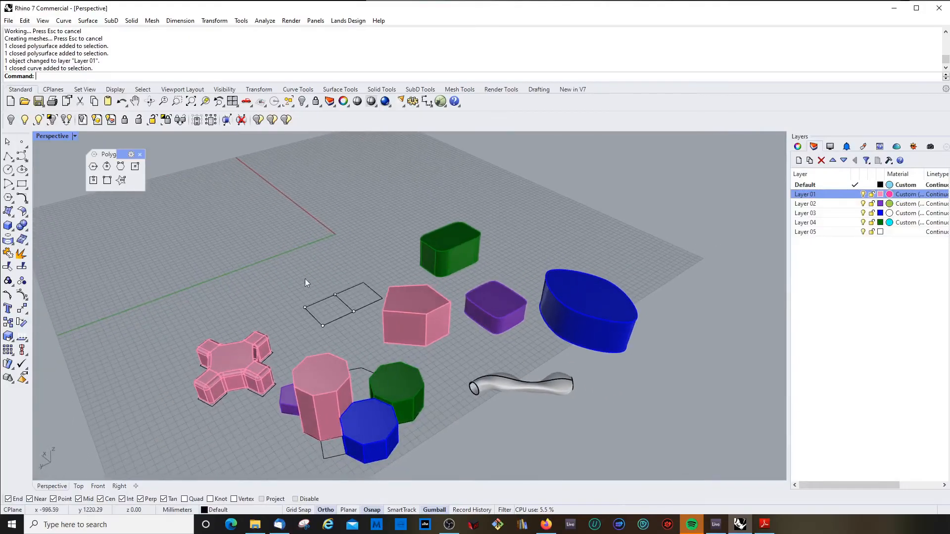
left_click(122, 181)
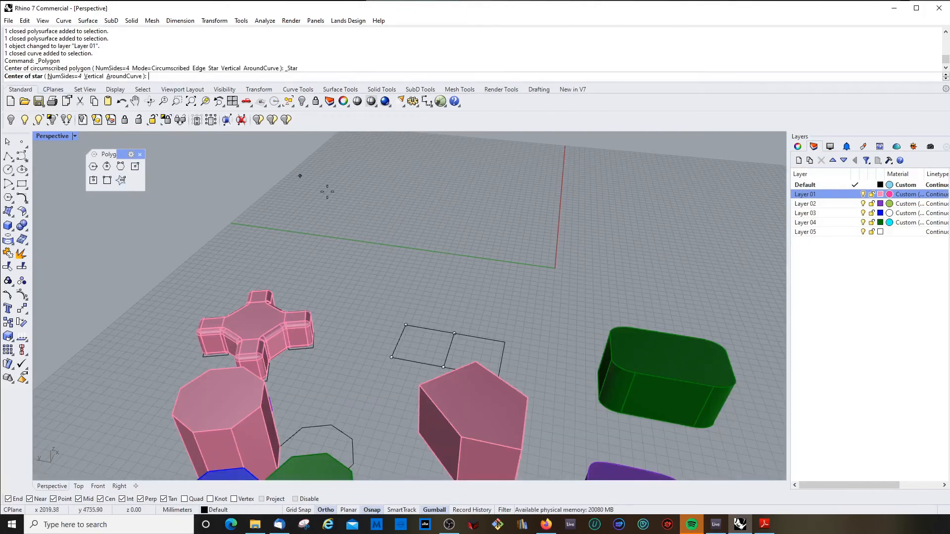
right_click_drag(327, 192, 262, 255)
scroll(440, 314, "down", 4)
scroll(447, 318, "up", 3)
left_click(394, 343)
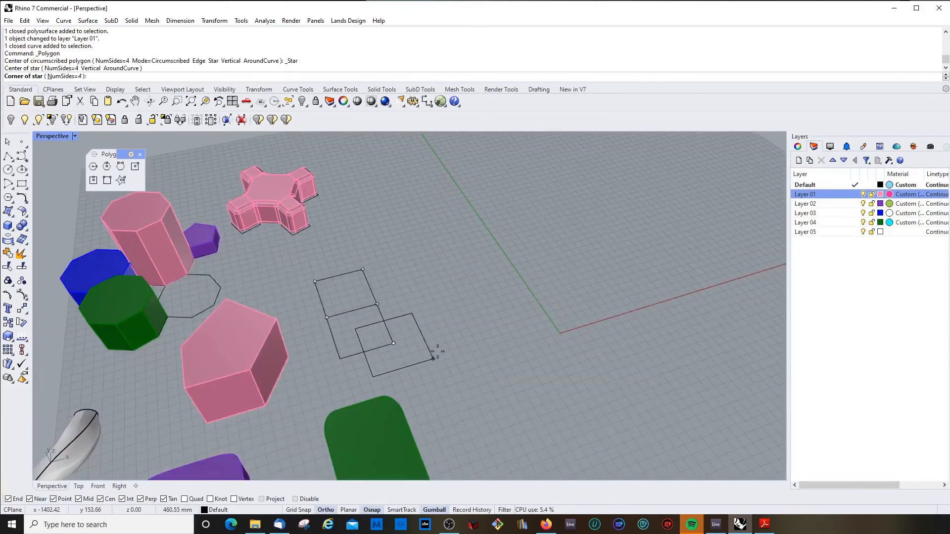
type("n")
key("Return")
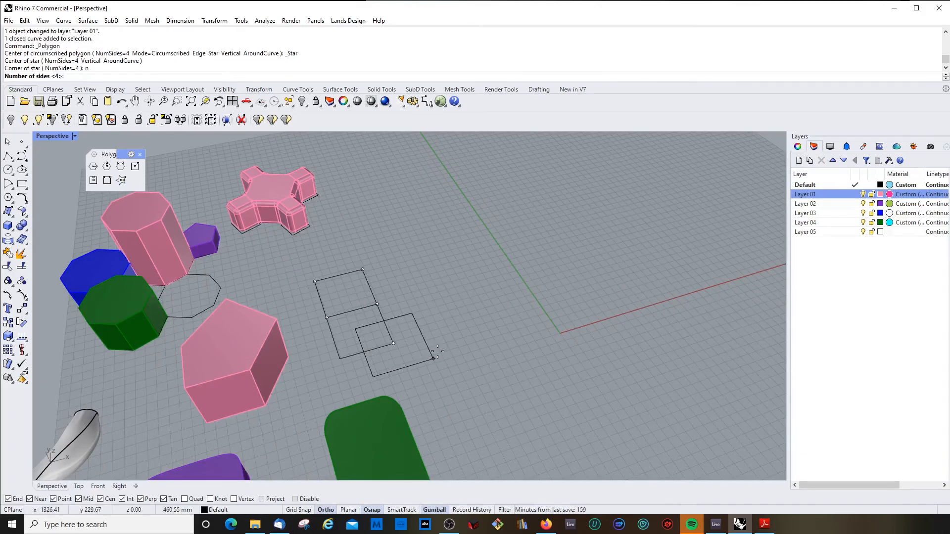
type("5")
key("Return")
scroll(435, 353, "up", 3)
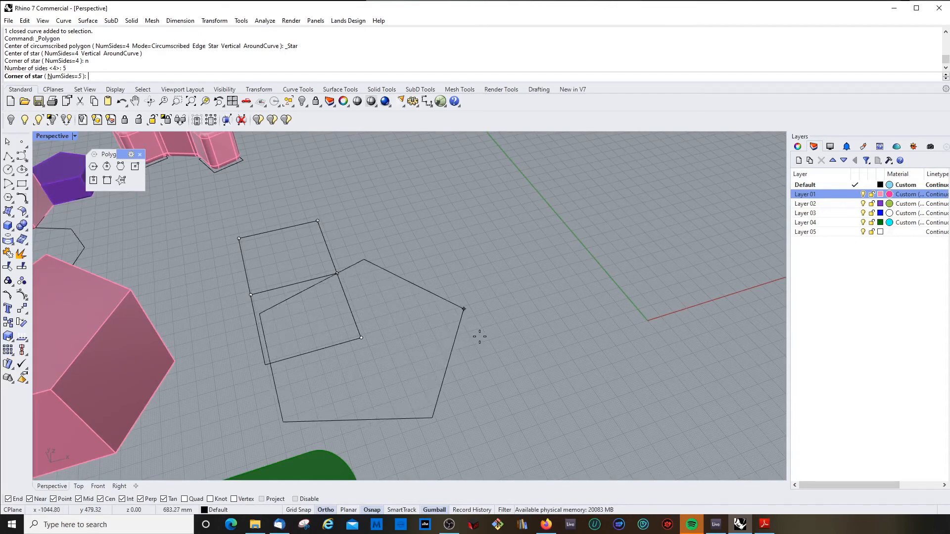
left_click(462, 338)
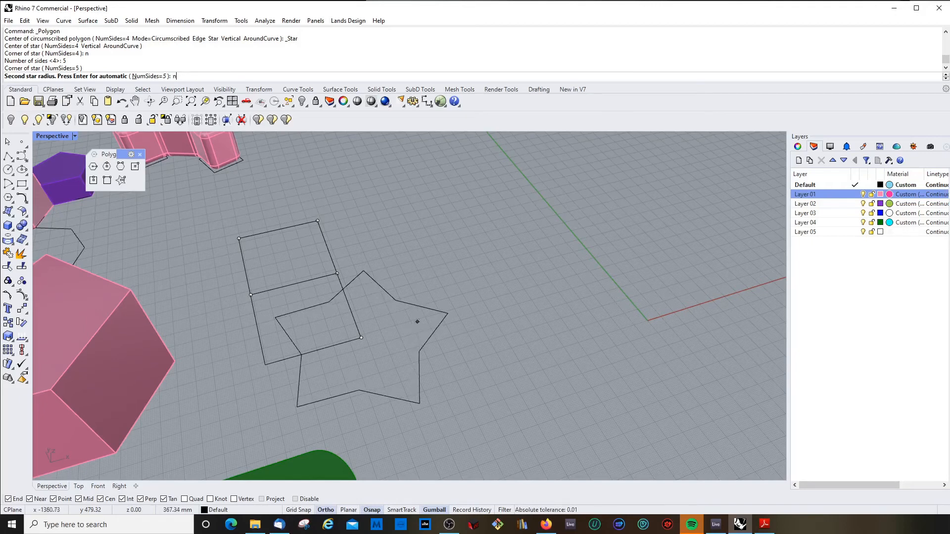
Change the star in progress to 8 sides and finish it with a freehand second radius
key("Return")
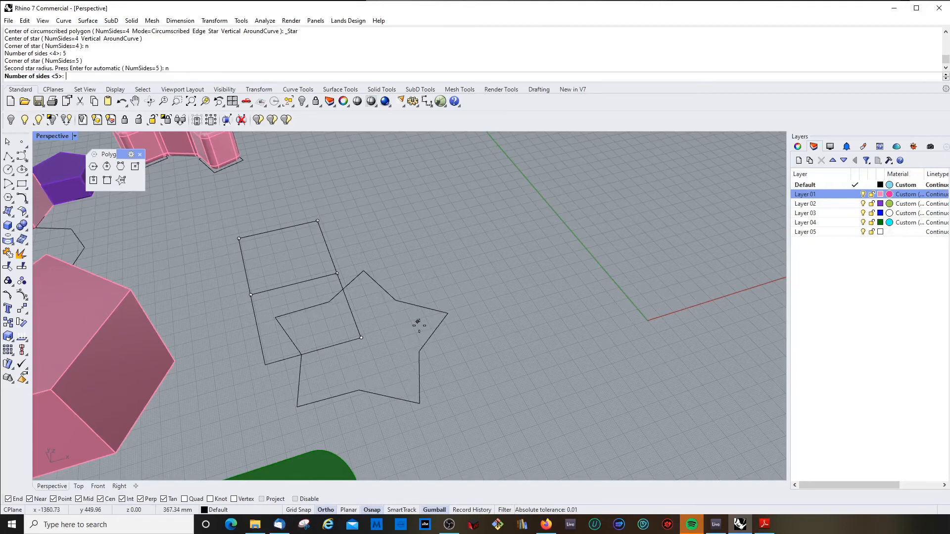
type("8")
key("Return")
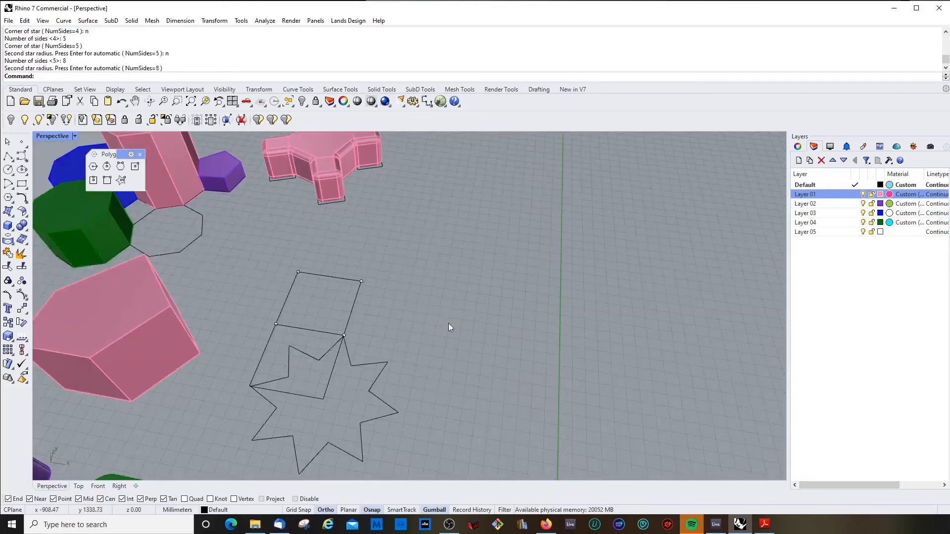
Draw a separate star with 5 sides in the open area beside the squares, placing both radii freehand
right_click(449, 323)
left_click(453, 285)
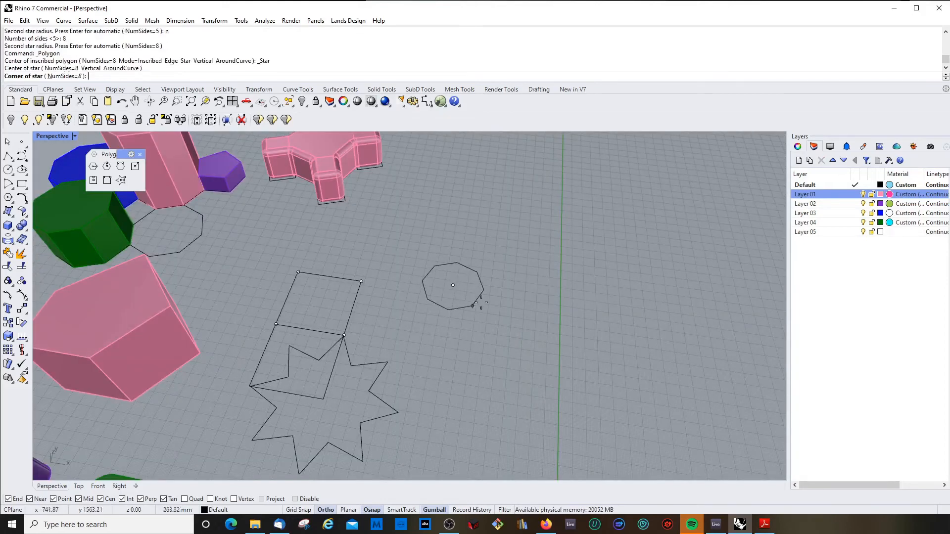
type("nm")
key("Return")
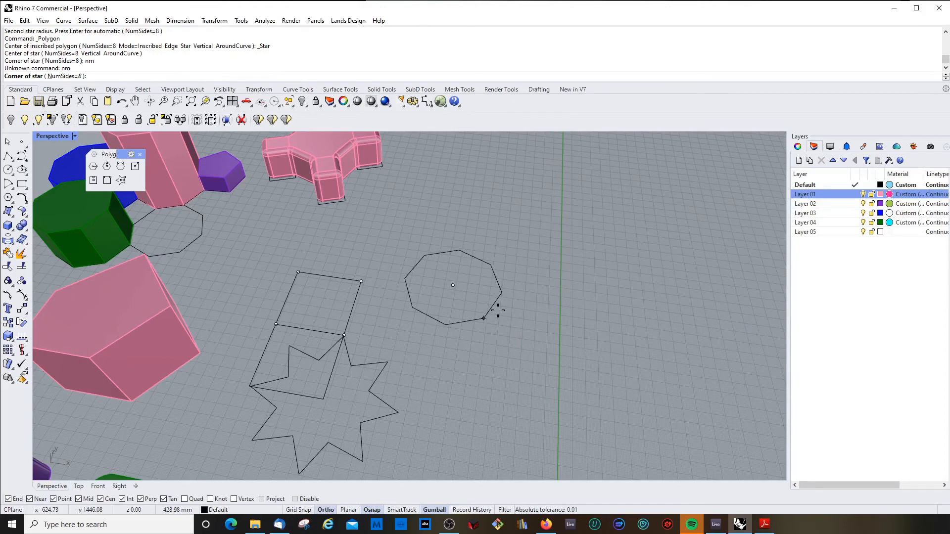
type("n")
key("Return")
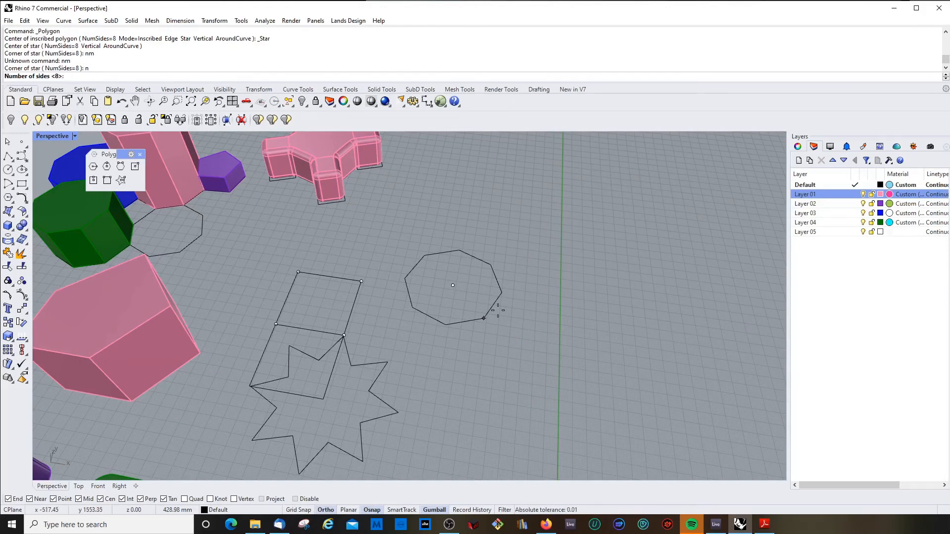
type("5")
key("Return")
scroll(497, 311, "up", 3)
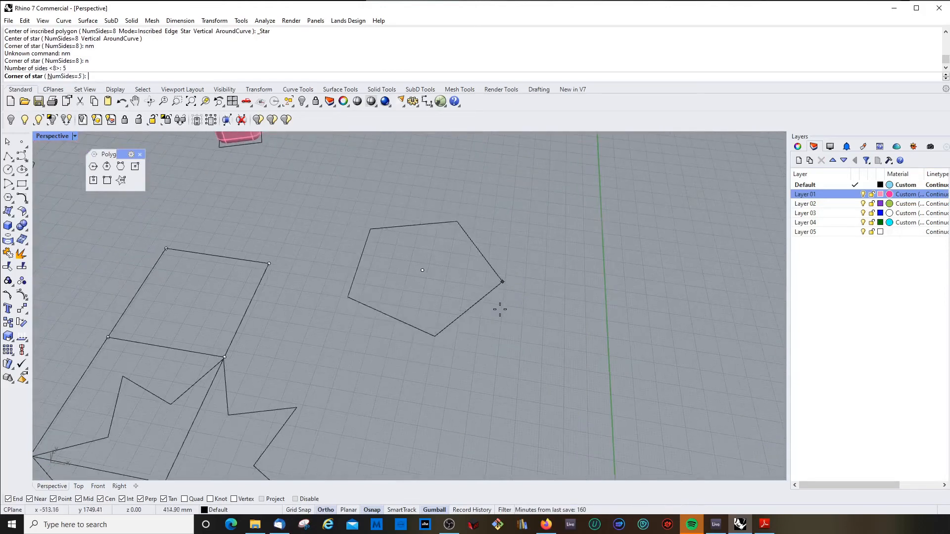
left_click(524, 313)
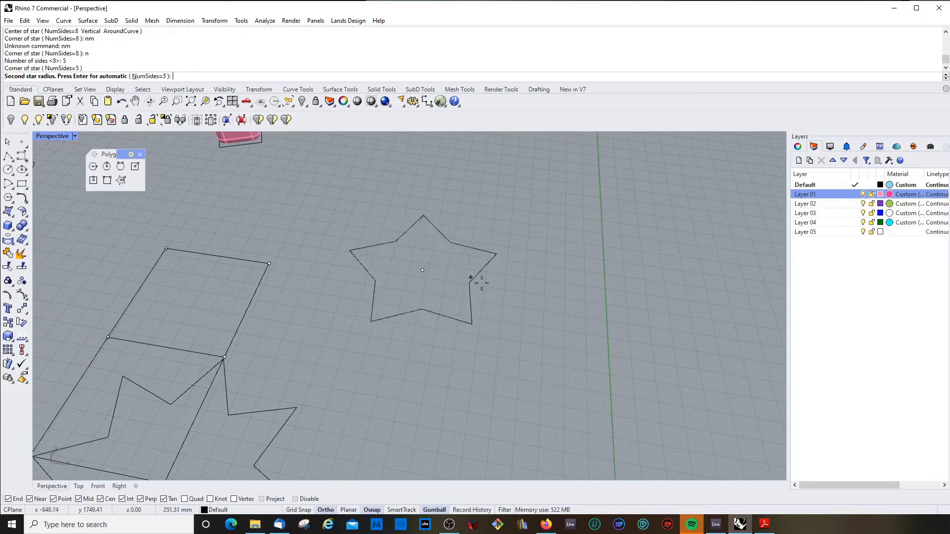
left_click(550, 297)
Extrude the five-pointed star curve upward freehand into a closed solid with ExtrudeCrv
scroll(395, 312, "down", 10)
right_click_drag(411, 327, 395, 317)
scroll(406, 317, "up", 5)
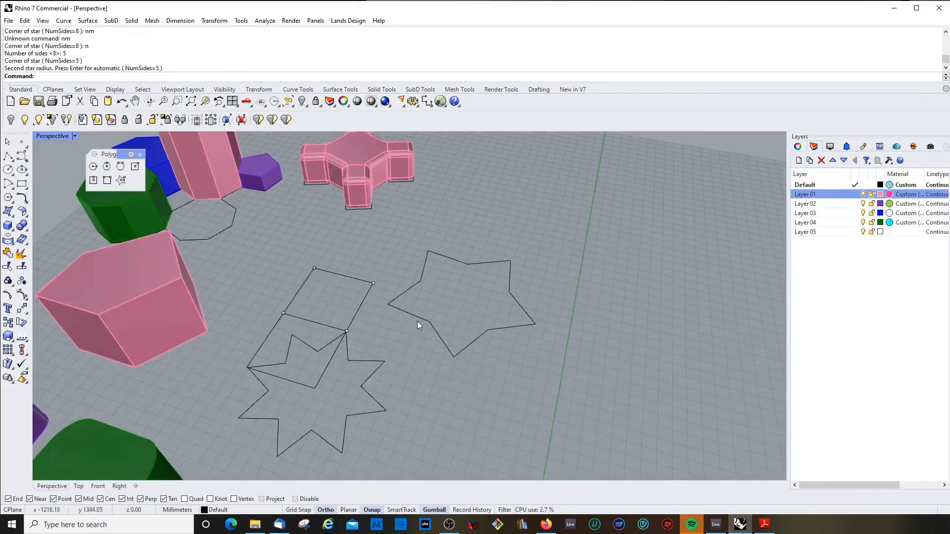
left_click(419, 319)
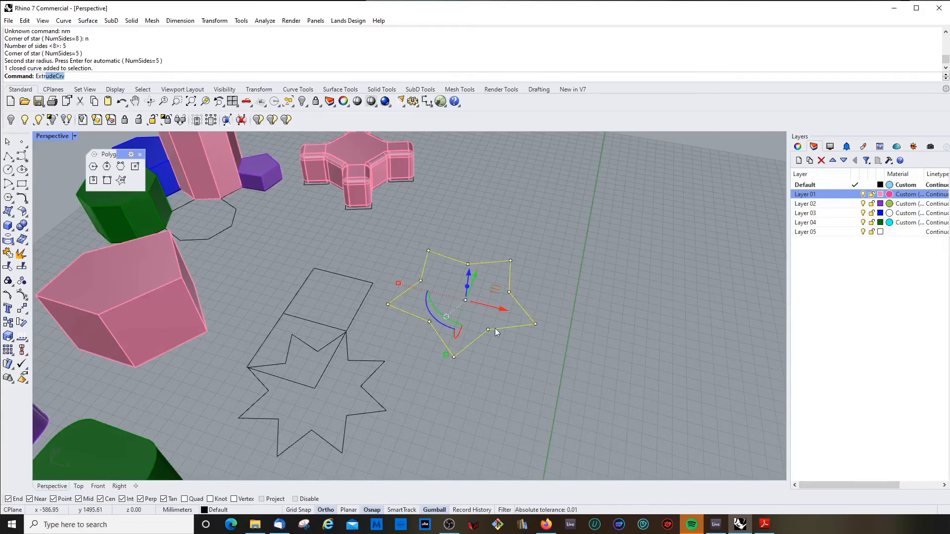
key("Return")
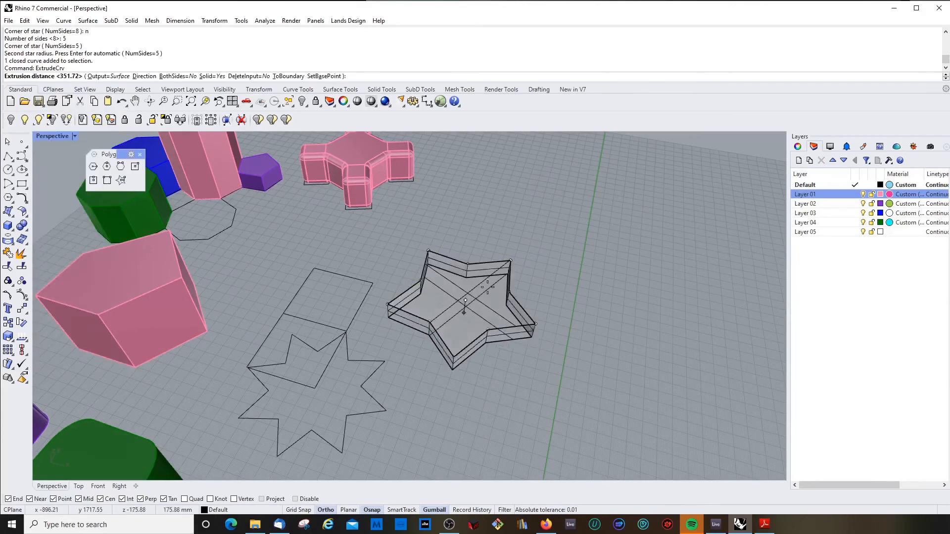
right_click_drag(472, 261, 490, 317)
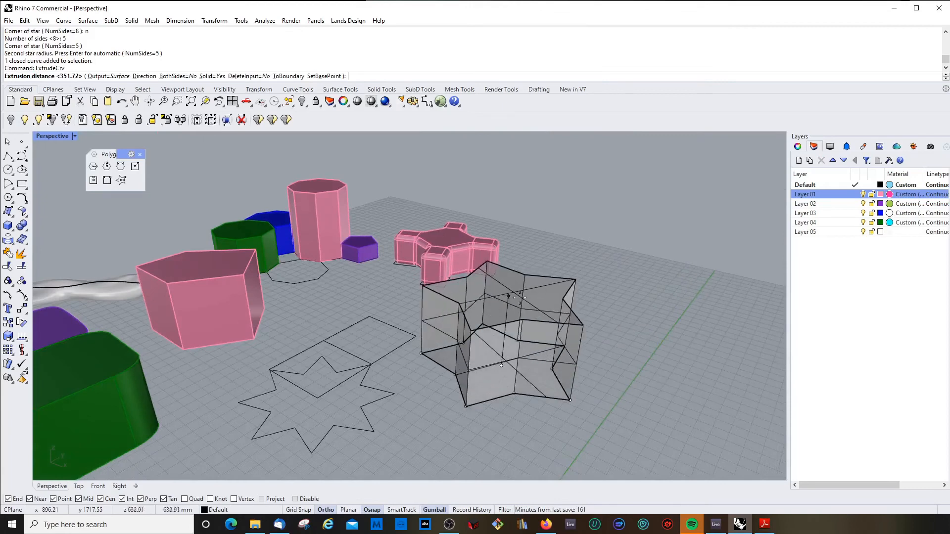
left_click(531, 310)
Fillet all edges of the five-pointed star solid with FilletEdge at a radius of 100 mm
right_click_drag(448, 272, 499, 311)
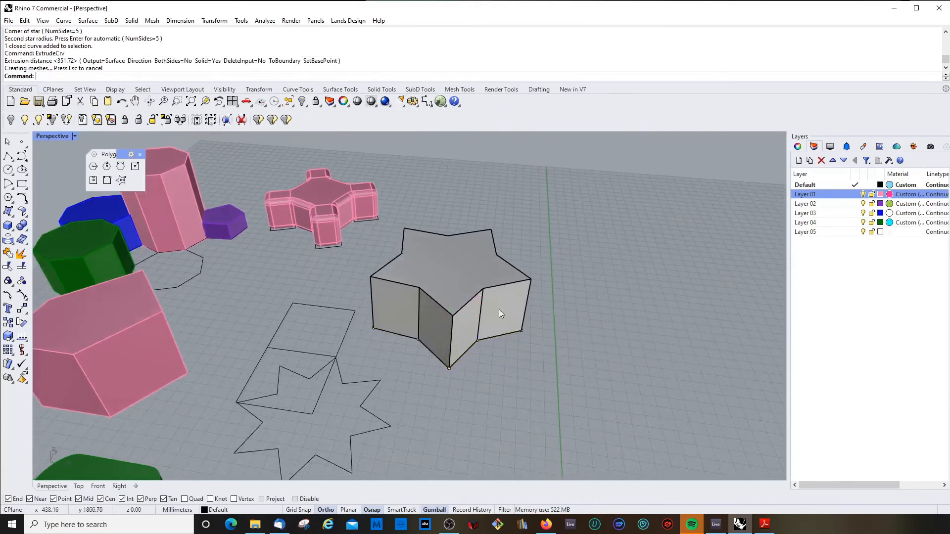
scroll(473, 268, "up", 4)
left_click(474, 268)
type("Fi")
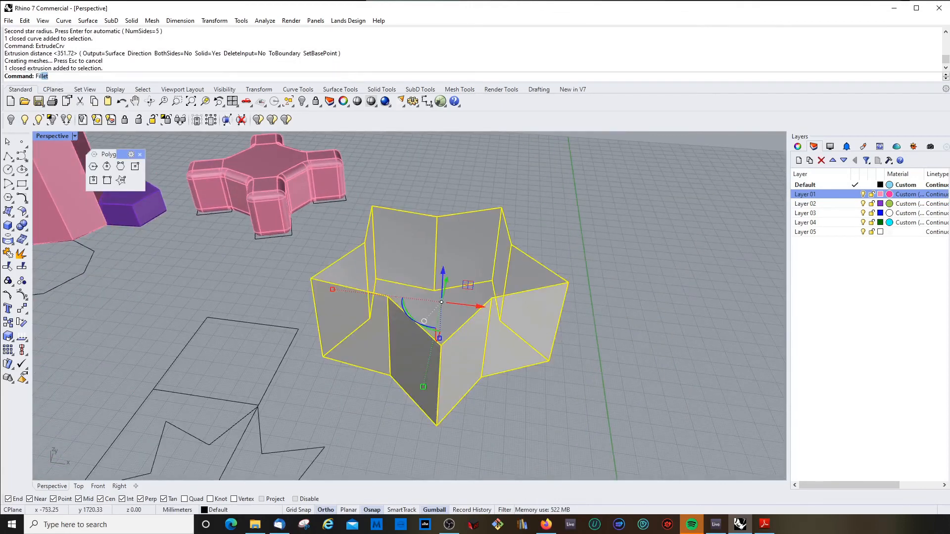
type("l")
key("Return")
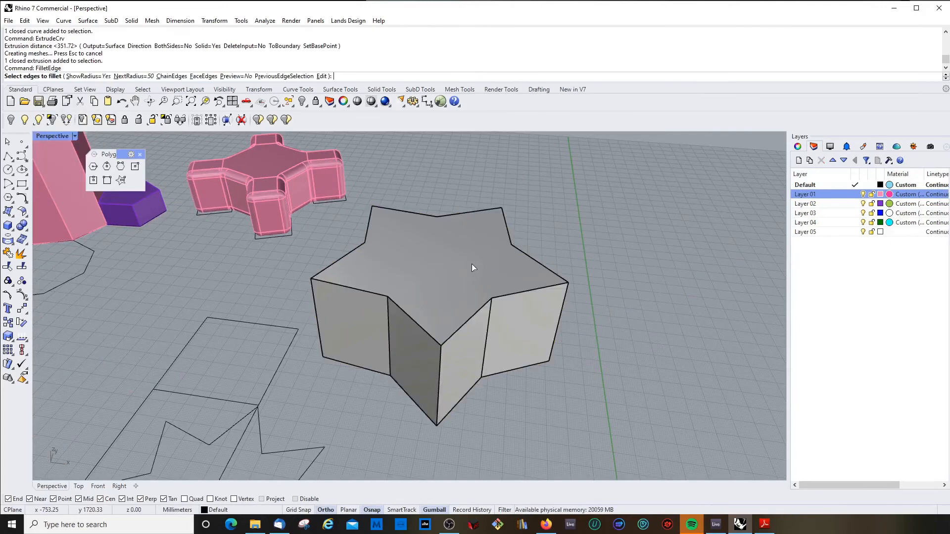
right_click_drag(471, 263, 500, 238)
scroll(423, 267, "up", 3)
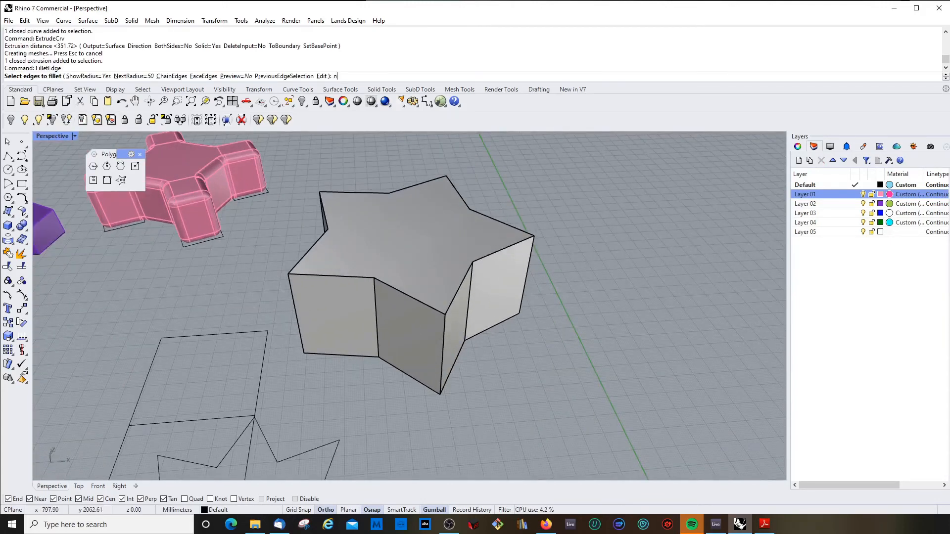
key("Return")
key("Return")
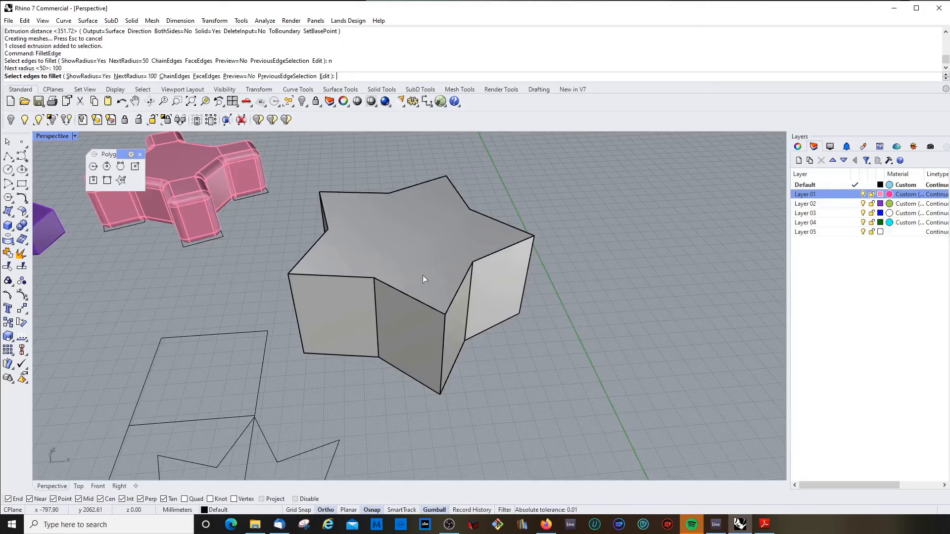
scroll(394, 218, "down", 3)
right_click_drag(387, 221, 401, 271)
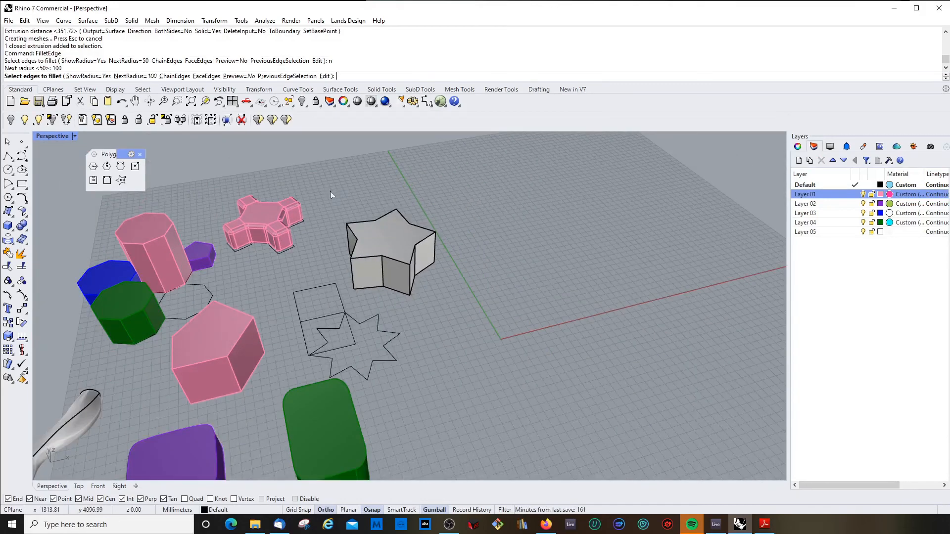
left_click_drag(331, 191, 503, 326)
scroll(426, 267, "up", 3)
key("Return")
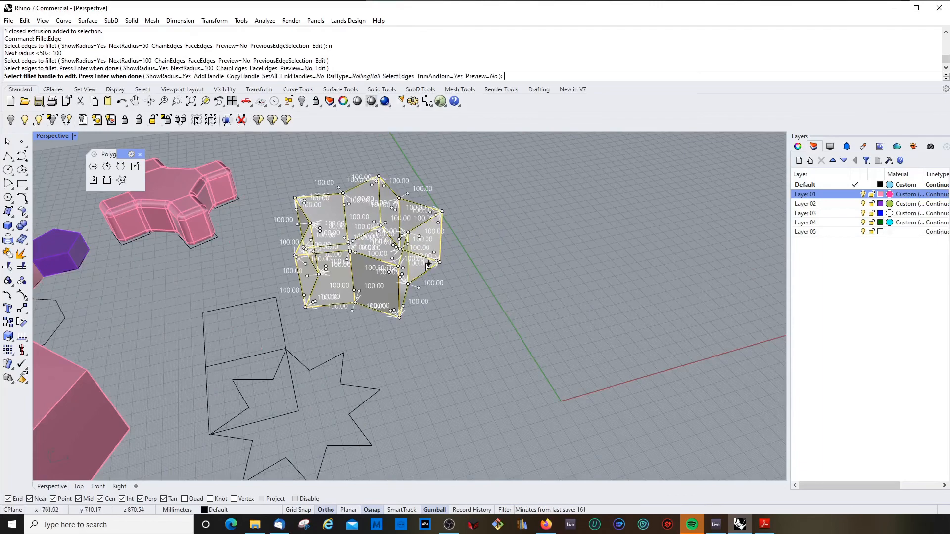
key("Return")
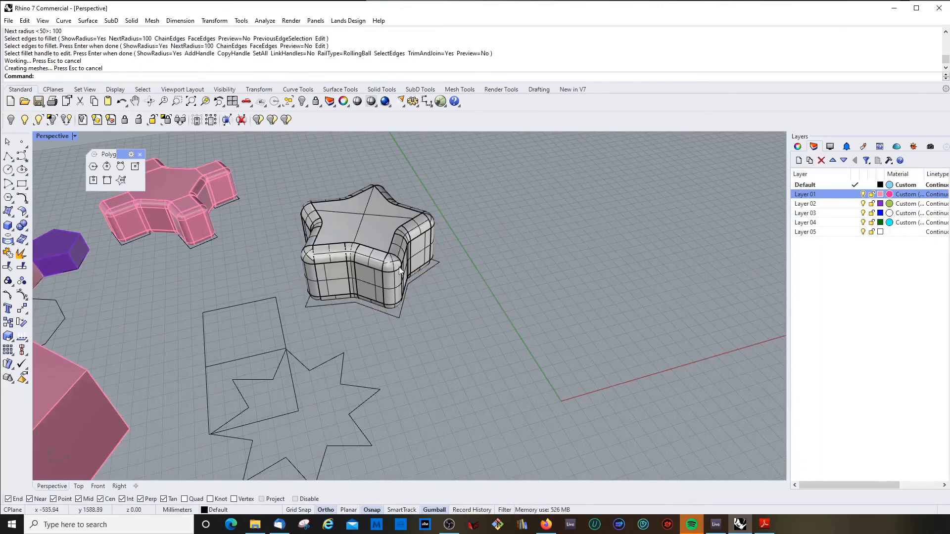
Assign the filleted five-pointed star solid to Layer 04 and deselect it
scroll(367, 258, "up", 6)
right_click_drag(500, 331, 410, 301)
scroll(411, 302, "down", 5)
right_click_drag(509, 404, 574, 426)
scroll(574, 427, "down", 4)
scroll(441, 369, "up", 4)
scroll(440, 369, "down", 5)
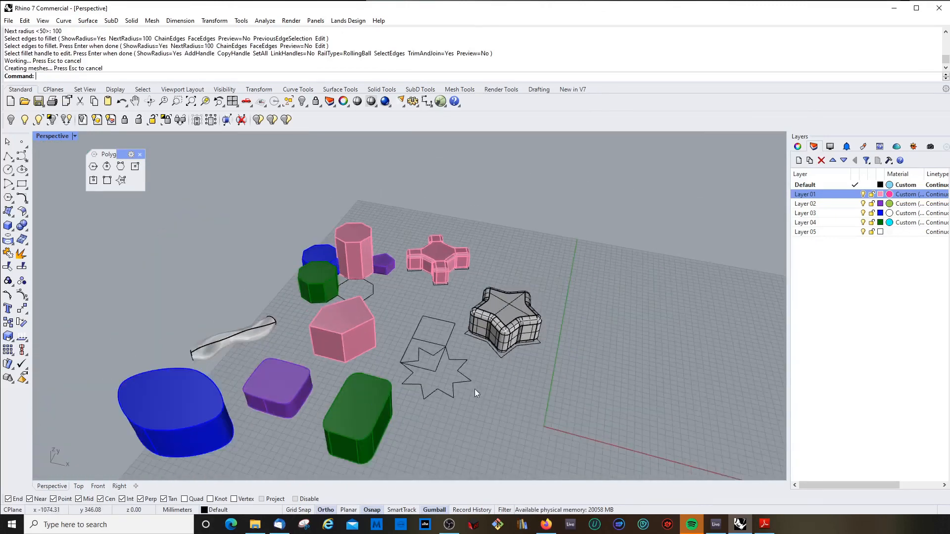
right_click_drag(474, 388, 445, 364)
scroll(495, 341, "up", 5)
left_click(539, 337)
right_click(828, 223)
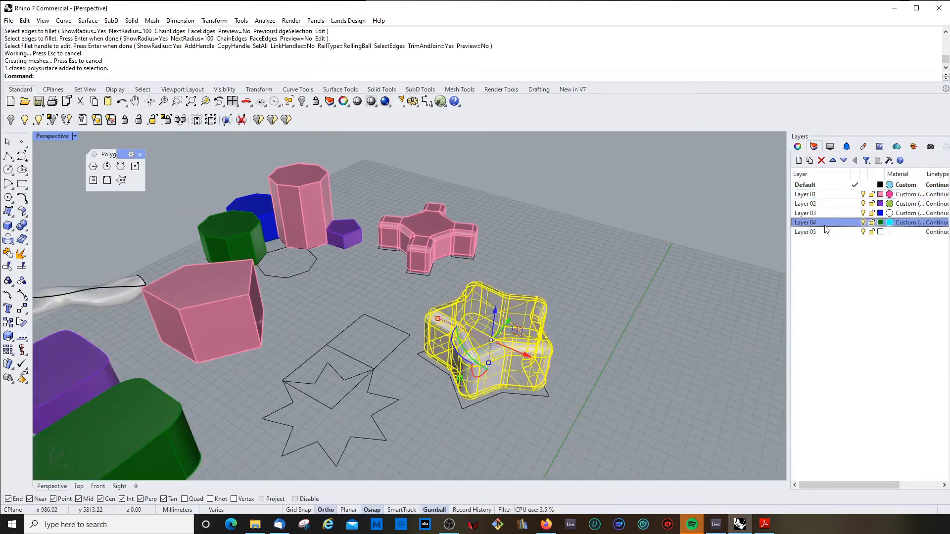
left_click(851, 398)
scroll(482, 278, "up", 2)
scroll(482, 278, "down", 4)
left_click(444, 381)
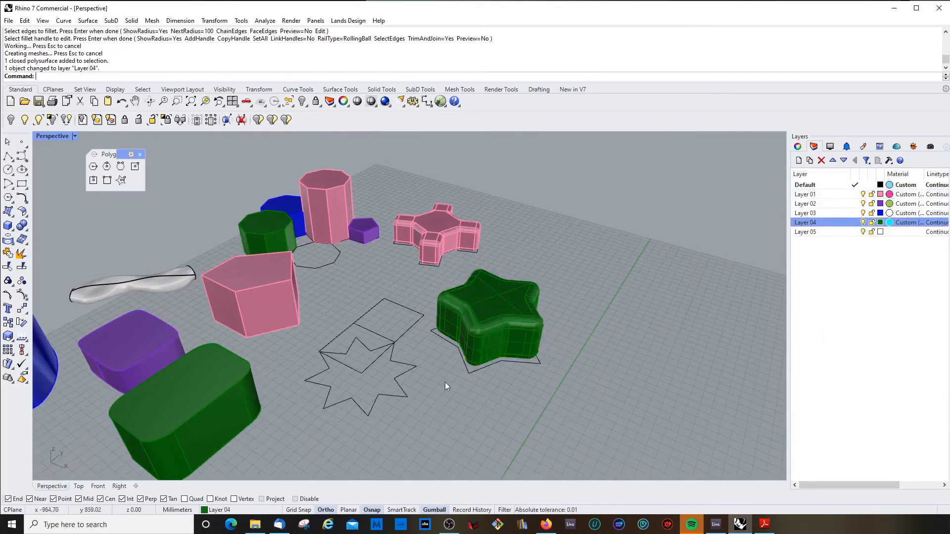
right_click_drag(445, 382, 426, 340)
scroll(426, 346, "up", 7)
left_click(421, 325)
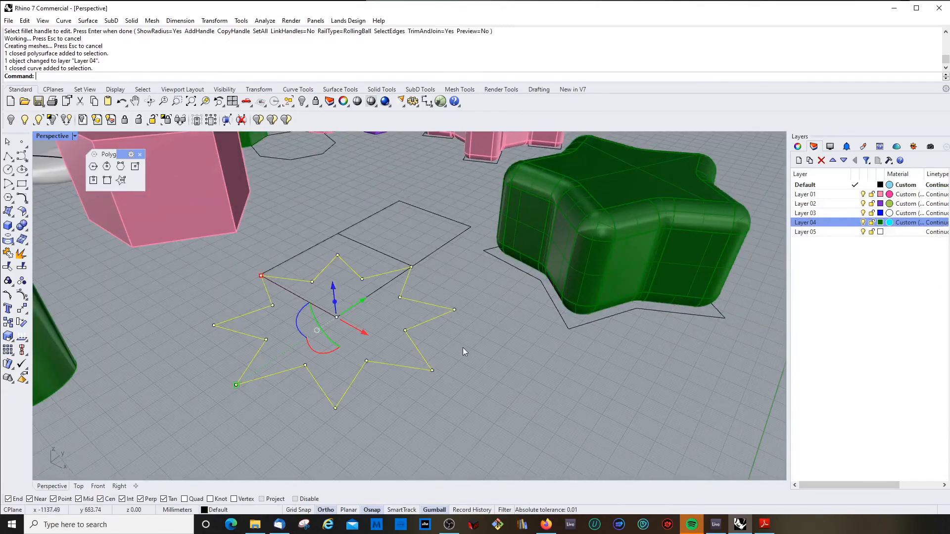
key("Return")
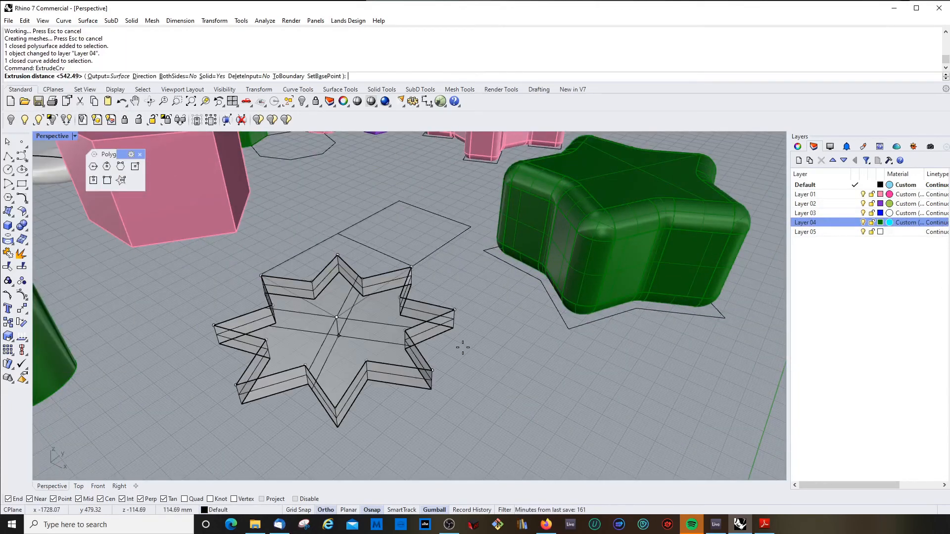
scroll(418, 229, "down", 5)
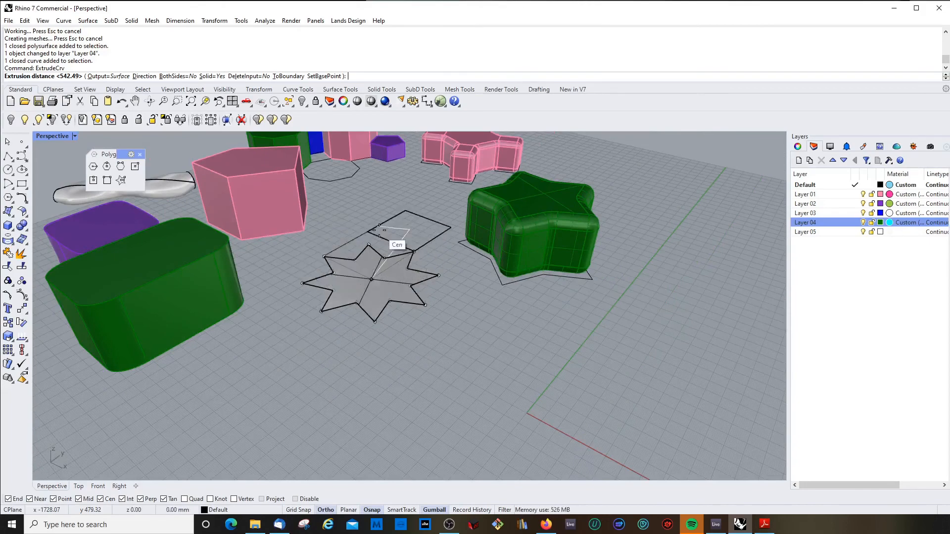
left_click(389, 231)
scroll(364, 317, "down", 5)
left_click(355, 350)
right_click_drag(355, 350, 330, 303)
scroll(379, 289, "up", 4)
scroll(379, 288, "up", 4)
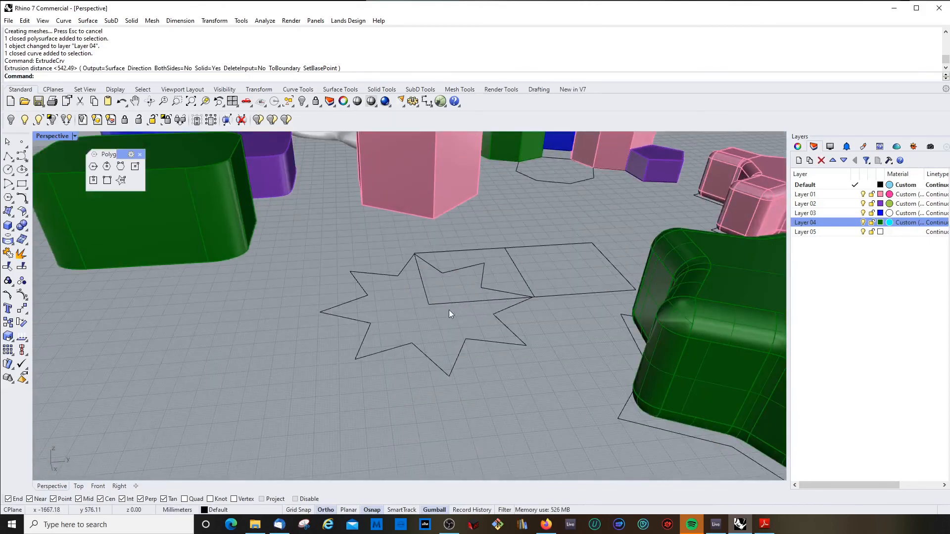
Try to draw a vertical rectangle starting from an outer tip of the eight-pointed star curve
right_click_drag(449, 310, 379, 322)
scroll(379, 322, "down", 5)
scroll(379, 321, "up", 3)
left_click(396, 322)
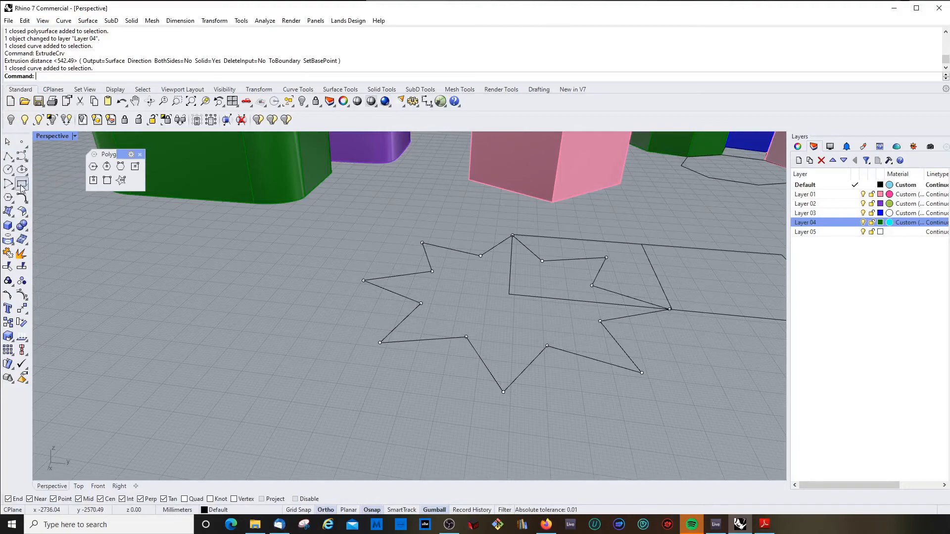
left_click(21, 186)
type("p")
key("Return")
left_click(380, 343)
key("Escape")
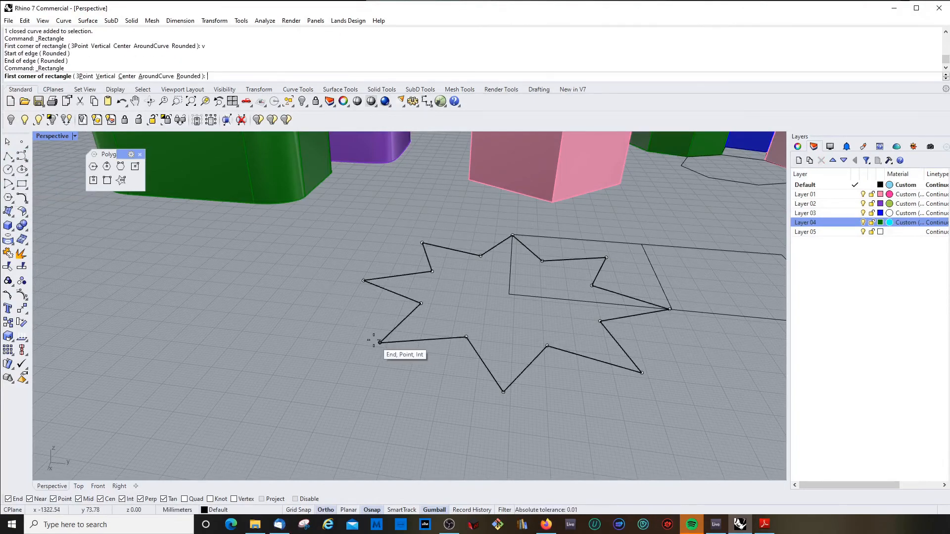
type("vpv")
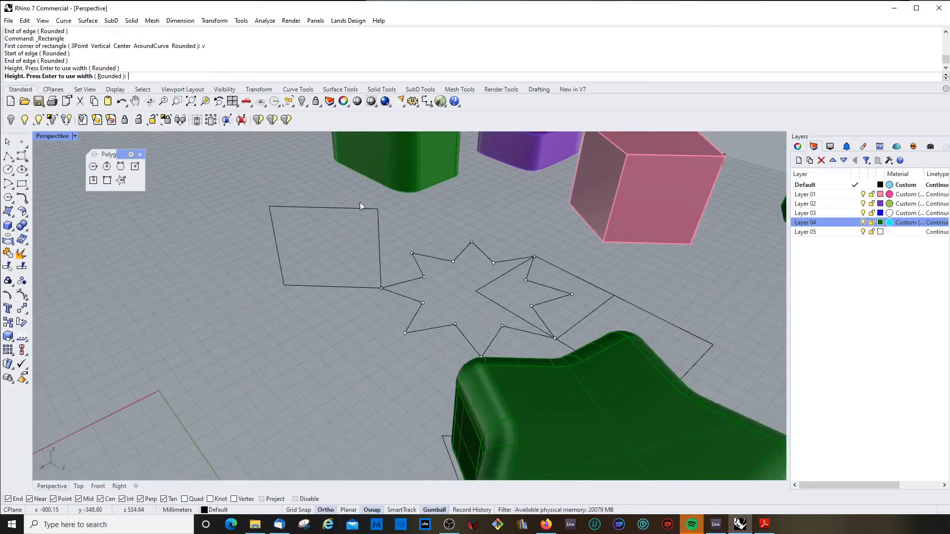
right_click_drag(360, 202, 355, 281)
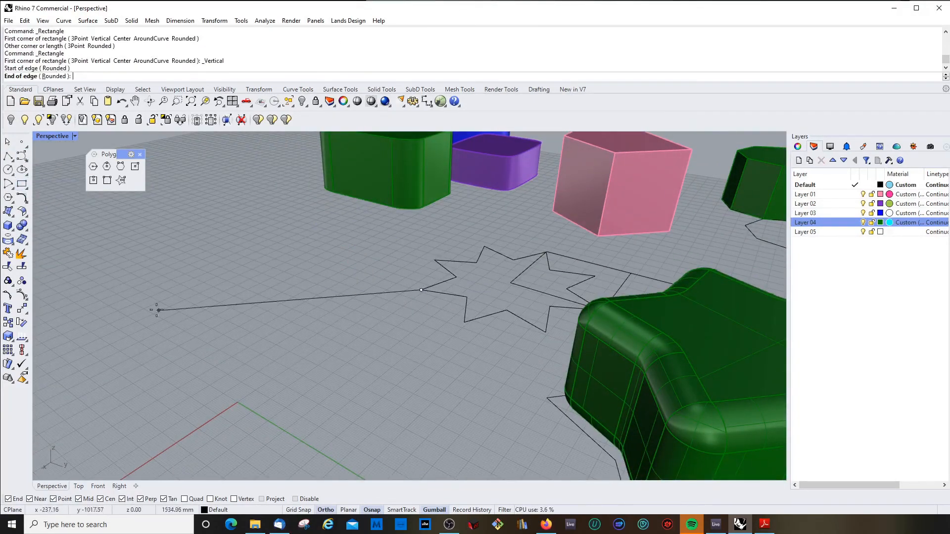
right_click_drag(307, 277, 356, 257)
Draw an upright arc joining the centres of the two five-pointed star curves
left_click(11, 186)
left_click(36, 192)
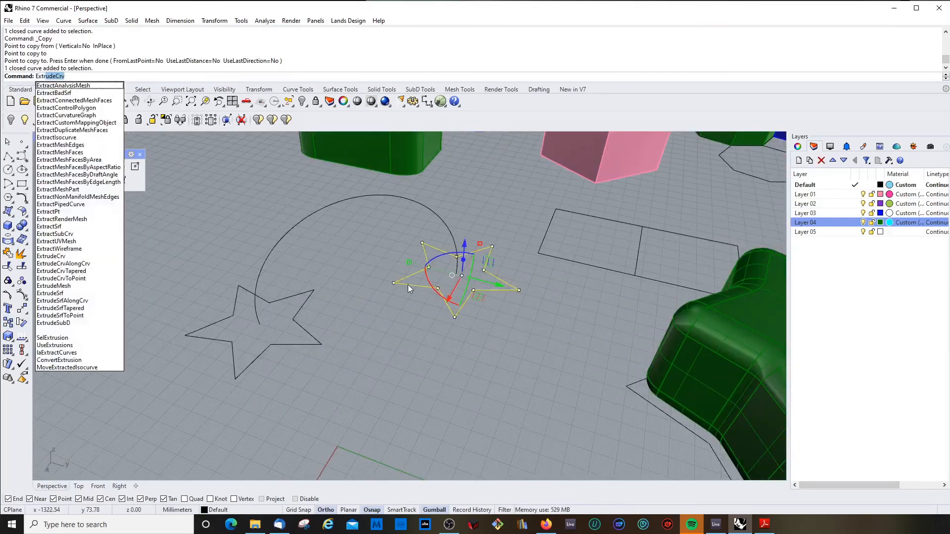
Try to extrude the smaller five-pointed star along the arc with ExtrudeCrvAlongCrv, first as a surface and again with Solid=Yes
key("Down")
key("Down")
key("Down")
key("Down")
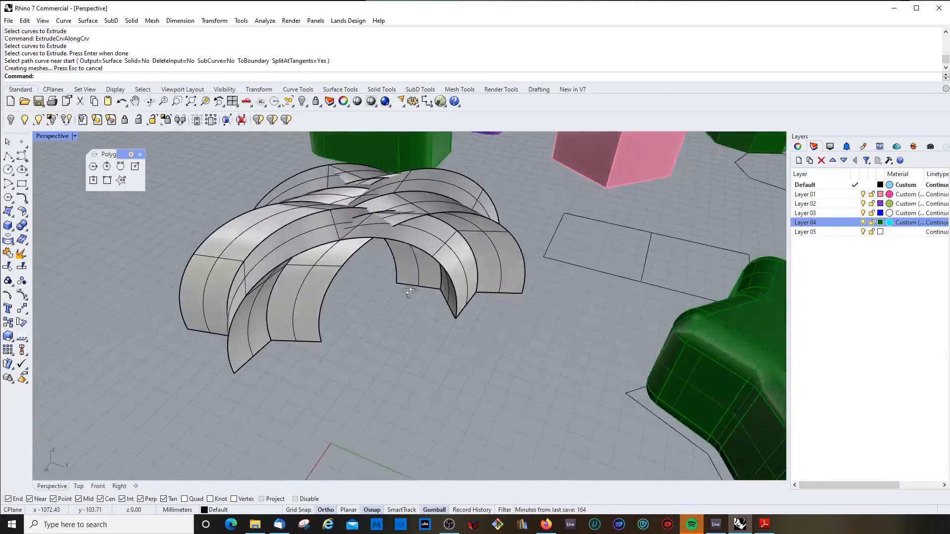
left_click(438, 280)
key("Return")
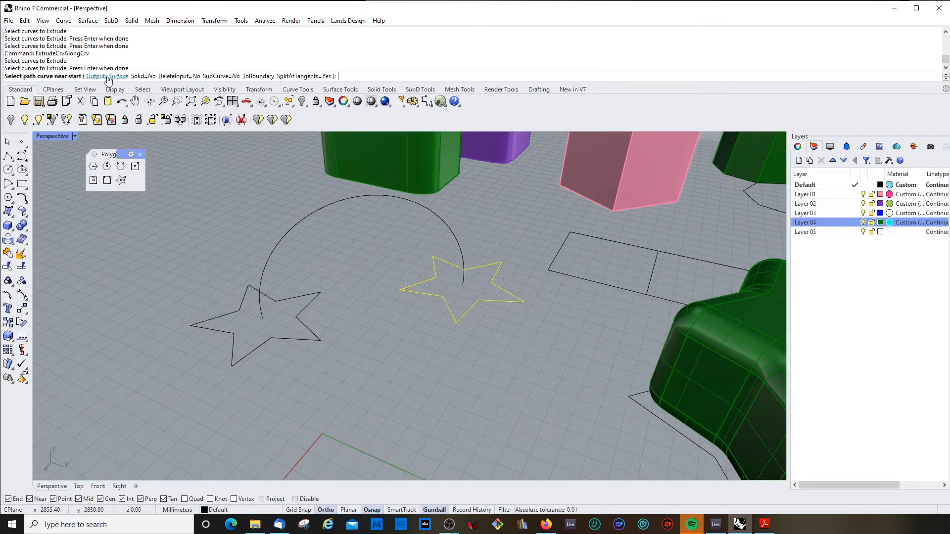
left_click(143, 76)
key("Escape")
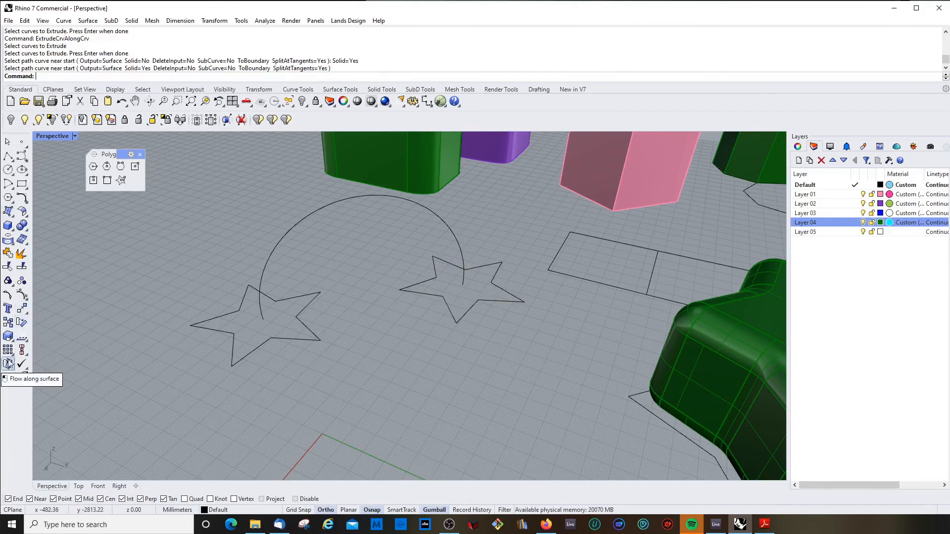
Extrude the smaller five-pointed star along the arc as a closed solid, and delete the resulting solid
left_click(12, 229)
left_click(80, 258)
left_click(81, 292)
left_click(472, 269)
key("Return")
left_click(461, 250)
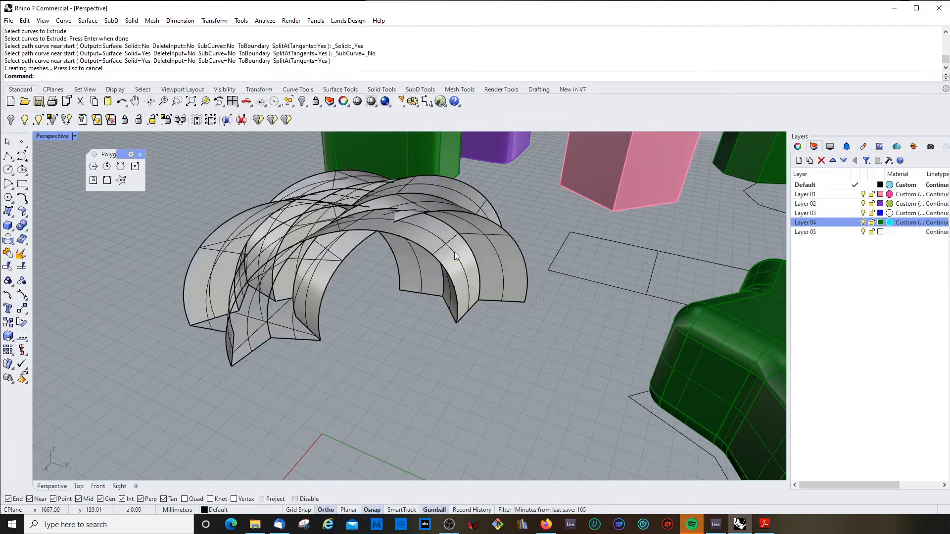
left_click(455, 255)
key("Delete")
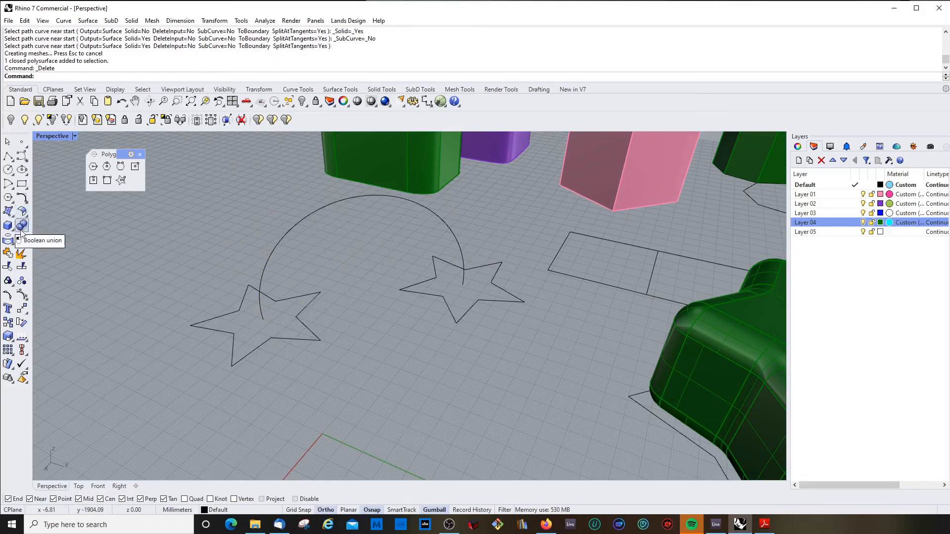
left_click(13, 216)
left_click(37, 258)
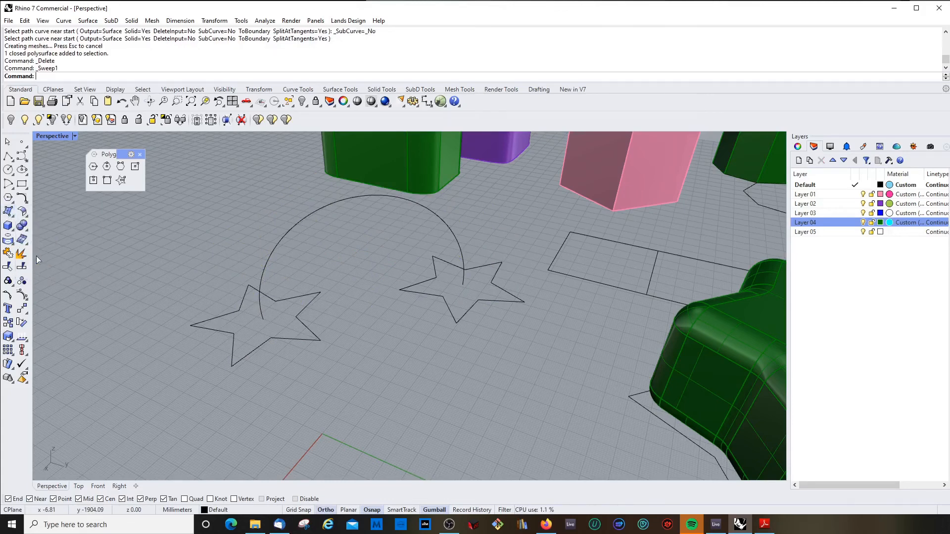
left_click(420, 207)
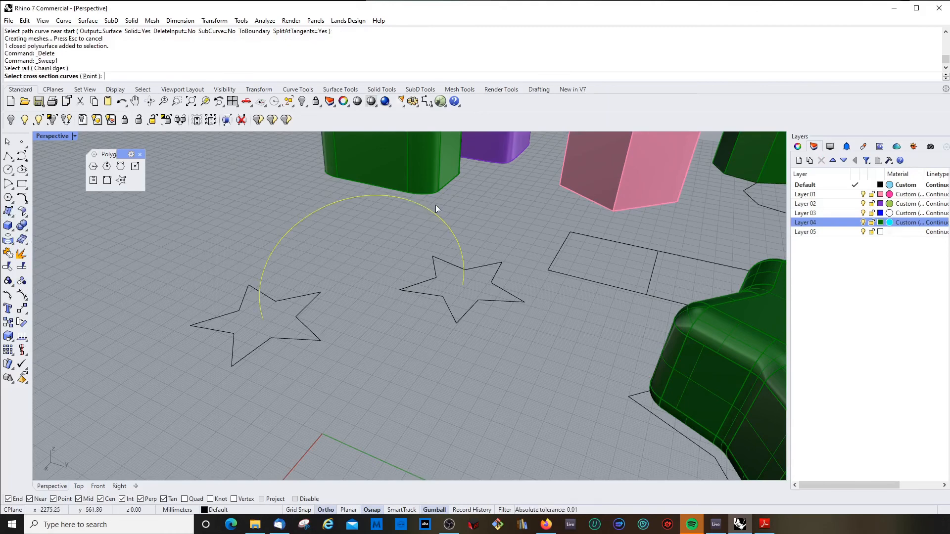
key("Escape")
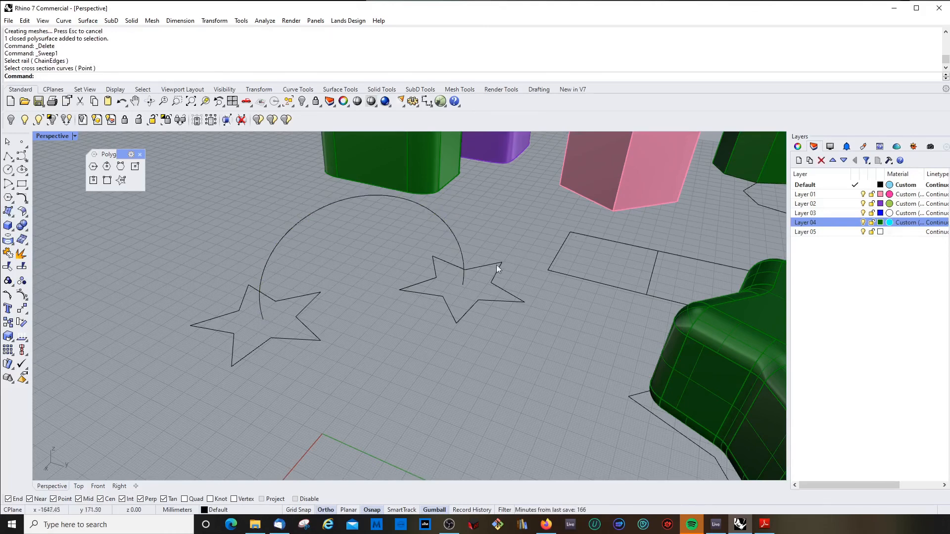
right_click(475, 257)
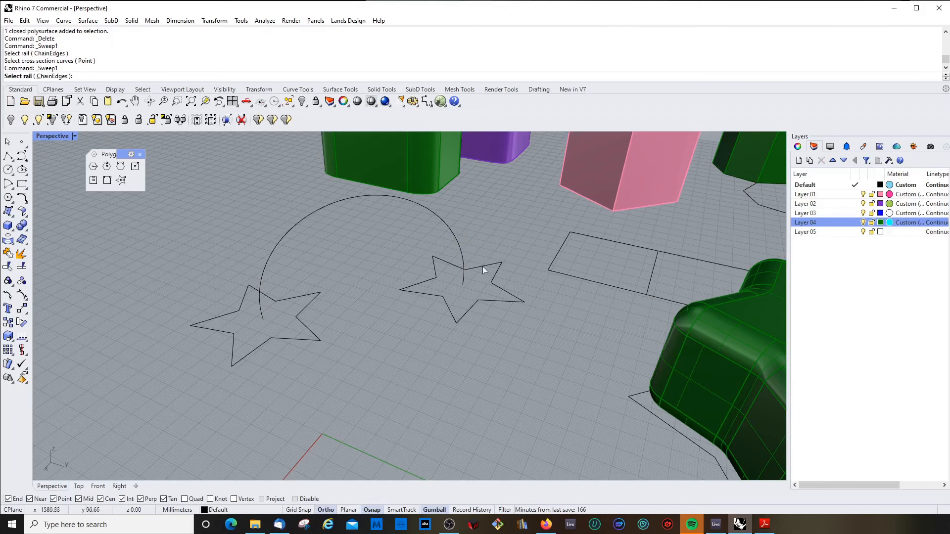
right_click(482, 266)
Sweep both five-pointed star curves along the arc with Sweep1, using Freeform frame style and unchanged cross sections
right_click(484, 271)
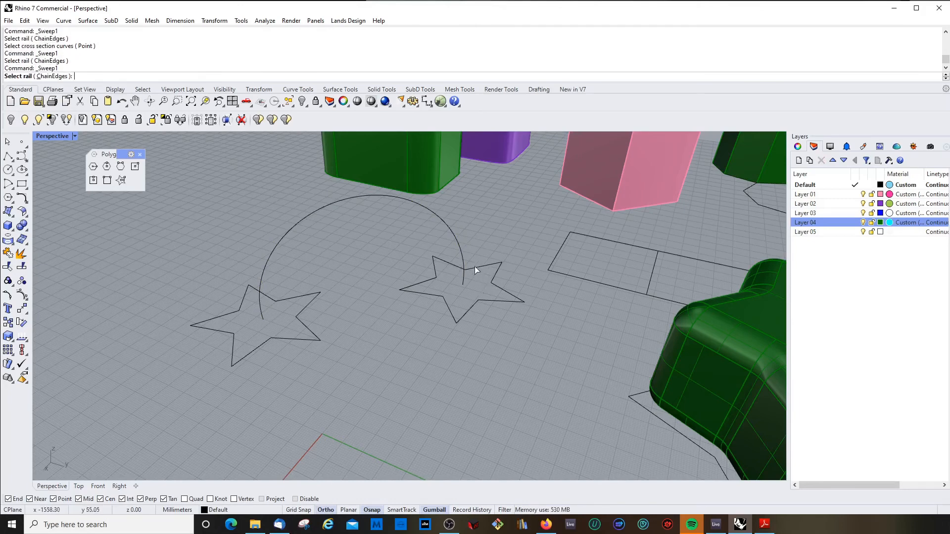
left_click(461, 250)
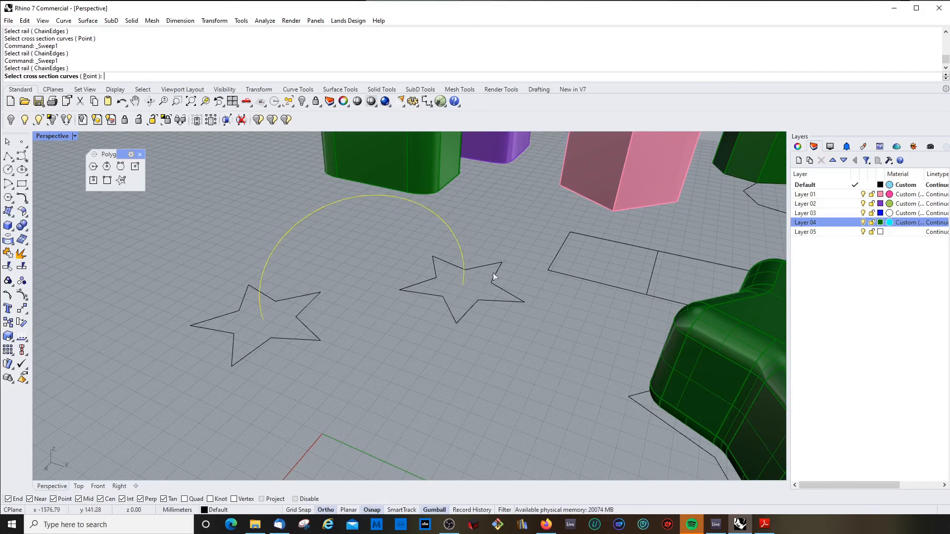
left_click(479, 267)
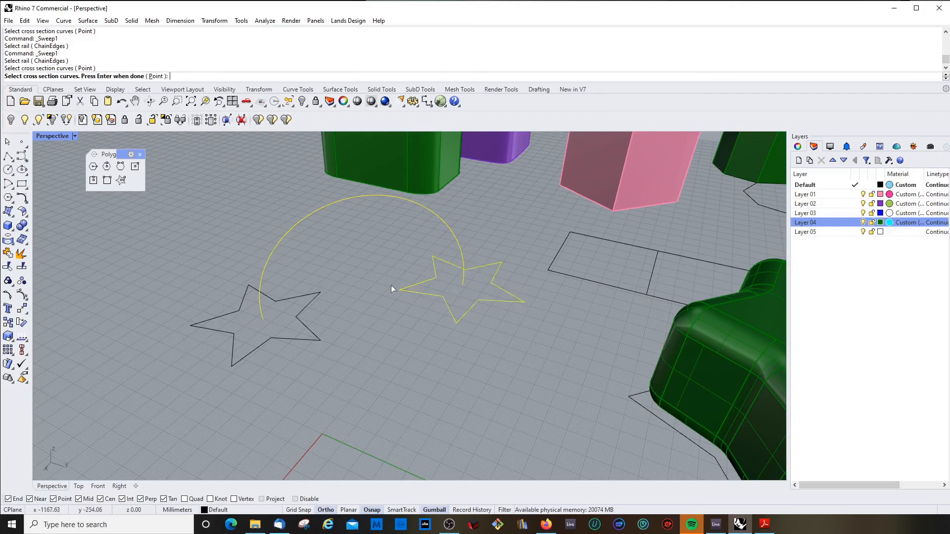
left_click(314, 304)
key("Return")
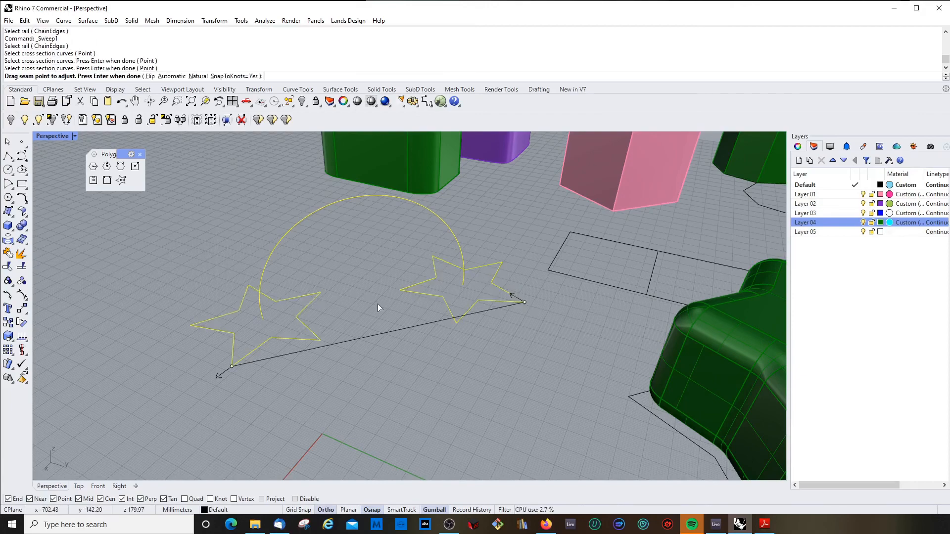
key("Return")
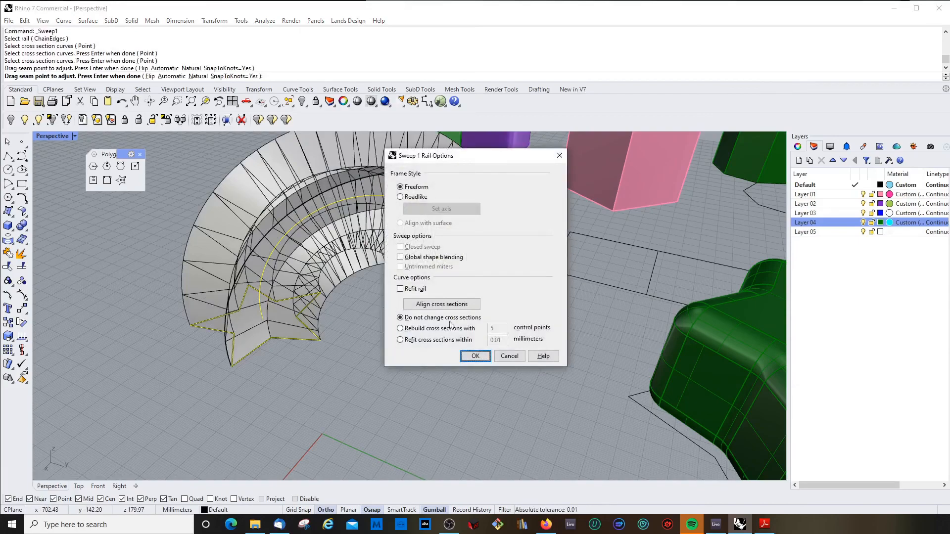
left_click(475, 356)
Turn off the surface isocurve display for the swept star polysurface and deselect it
right_click_drag(433, 350, 392, 294)
scroll(377, 317, "up", 4)
left_click(377, 317)
scroll(371, 322, "down", 4)
left_click(378, 352)
scroll(381, 341, "up", 4)
left_click(392, 293)
scroll(392, 293, "down", 4)
left_click(798, 147)
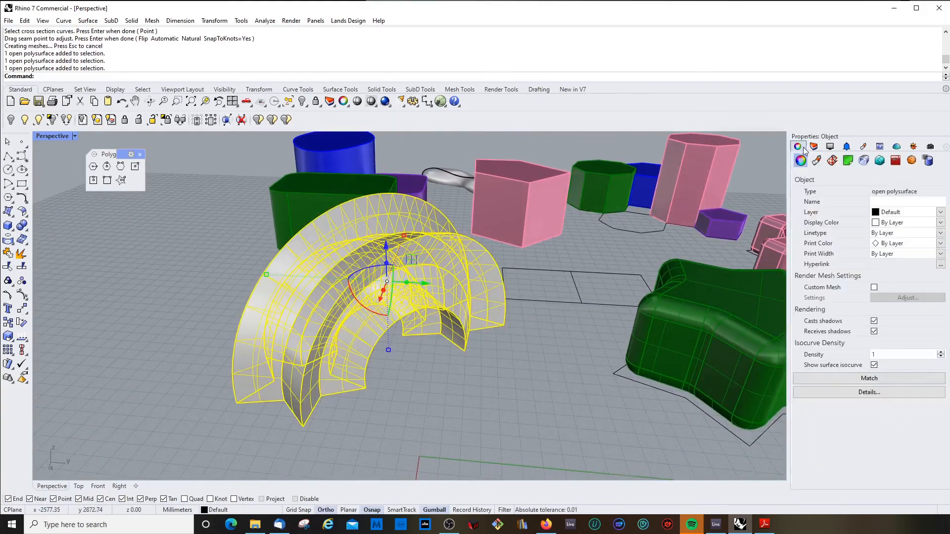
left_click(875, 365)
left_click(411, 376)
Copy the swept star polysurface about 1220 mm away into the open area beside the original
scroll(396, 346, "down", 4)
left_click(368, 309)
scroll(386, 319, "up", 4)
left_click(7, 322)
left_click(350, 401)
scroll(346, 391, "down", 3)
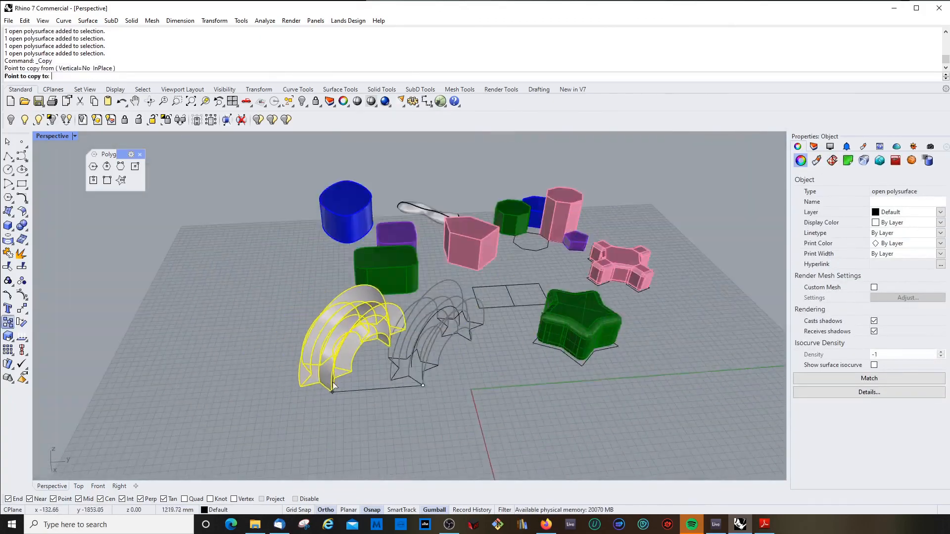
left_click(332, 386)
key("Return")
Close the open ends of the original swept star polysurface with Cap
scroll(452, 304, "up", 4)
right_click_drag(452, 304, 465, 227)
left_click(423, 278)
type("cap")
key("Return")
Fillet all edges of the capped star sweep with FilletEdge at a radius of 50 mm
scroll(445, 278, "up", 3)
left_click(445, 278)
type("FilletEdge")
key("Return")
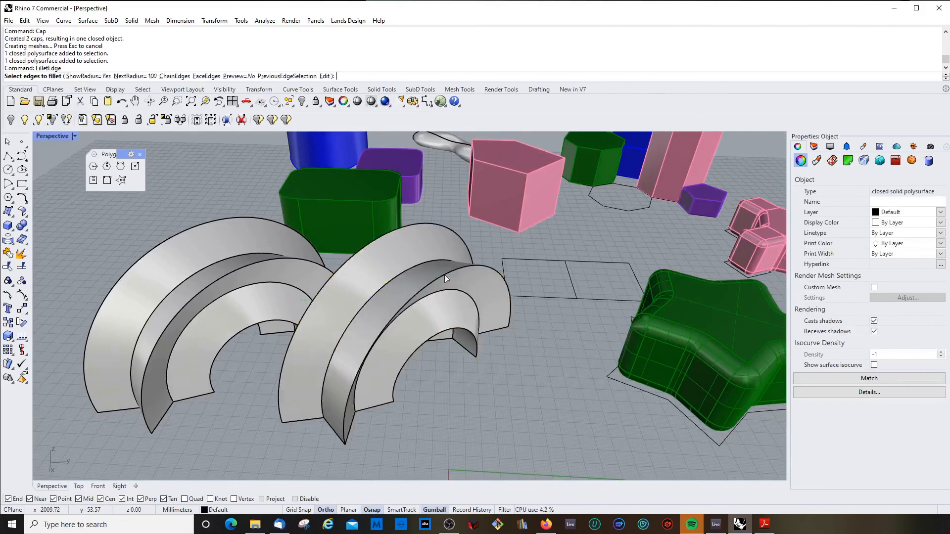
scroll(444, 275, "down", 4)
right_click_drag(444, 274, 396, 240)
type("n")
key("Return")
type("50")
key("Return")
left_click_drag(396, 240, 496, 420)
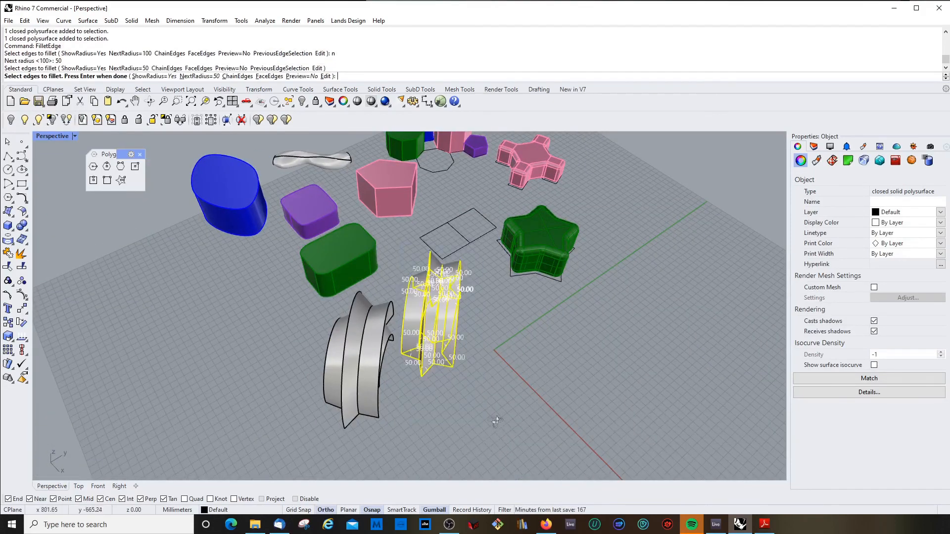
scroll(449, 316, "up", 5)
right_click_drag(449, 317, 434, 365)
key("Return")
key("Return")
scroll(434, 365, "down", 5)
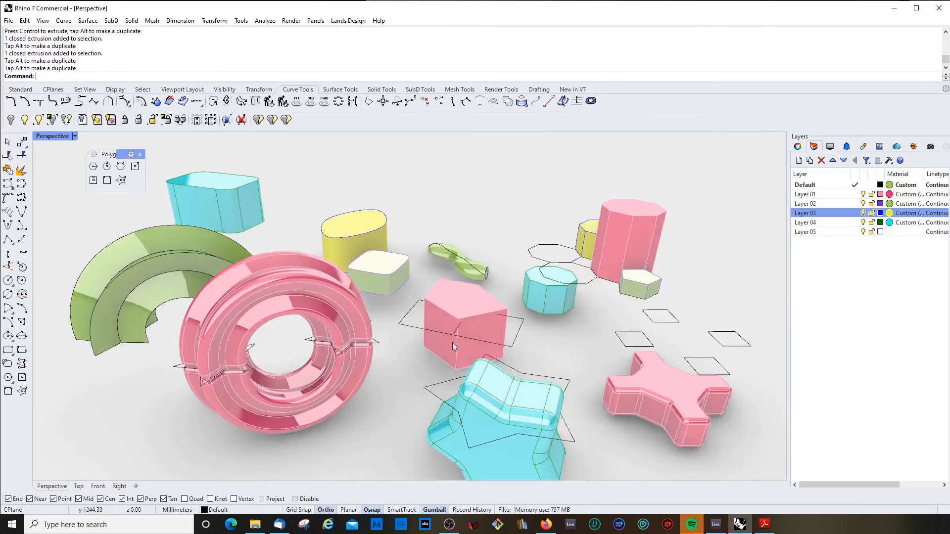
scroll(452, 342, "down", 3)
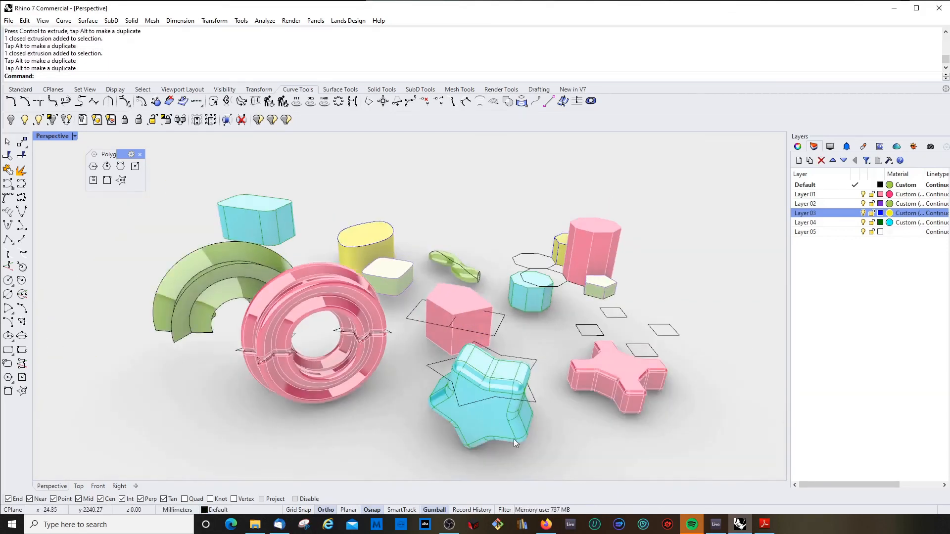
scroll(513, 438, "up", 3)
scroll(515, 440, "down", 3)
scroll(470, 379, "up", 2)
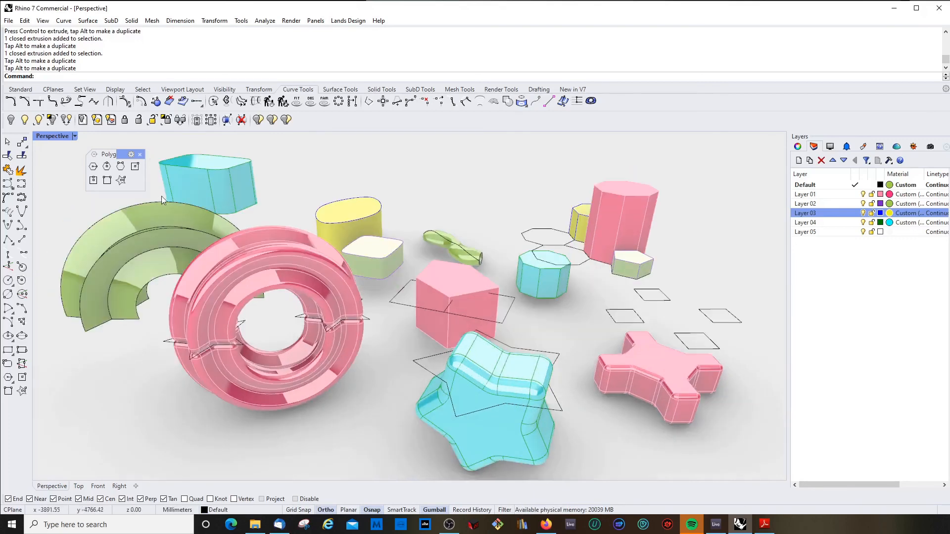
right_click_drag(452, 249, 460, 248)
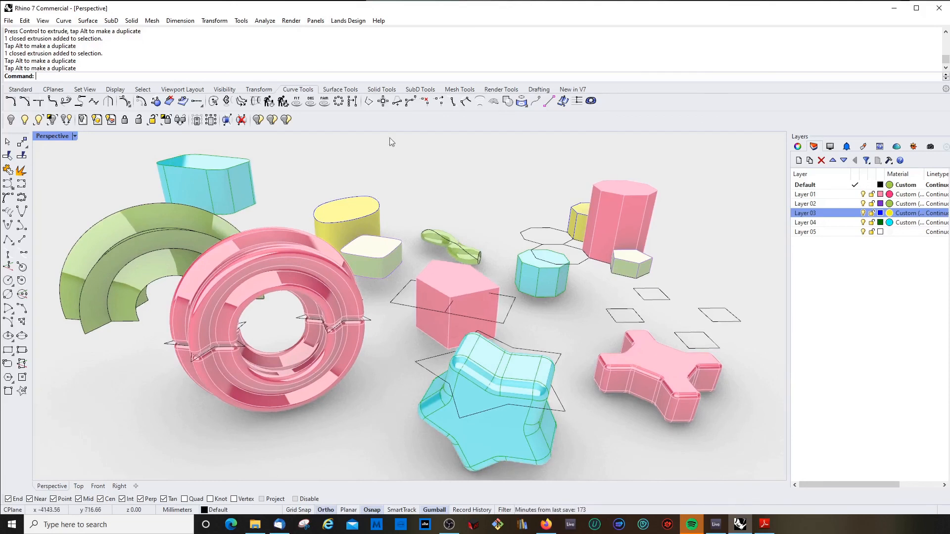
left_click(13, 91)
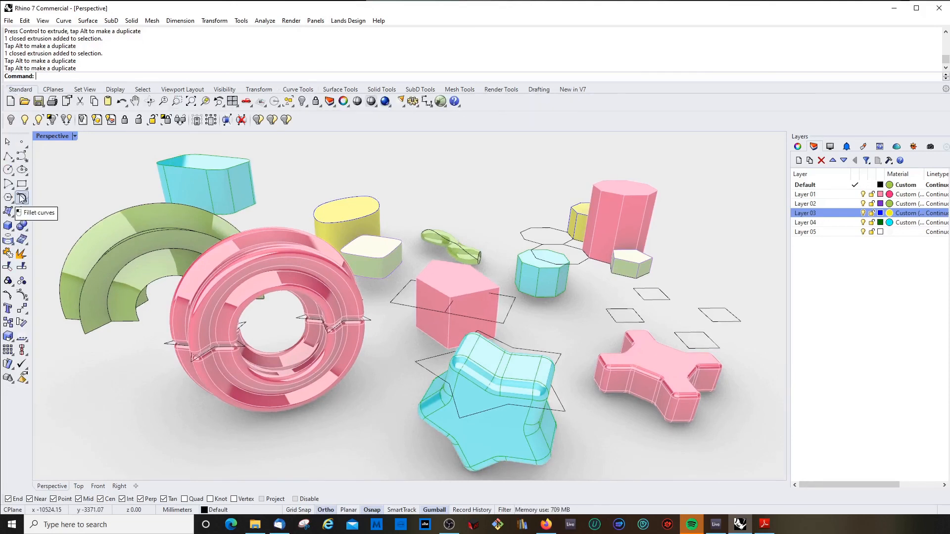
left_click(298, 90)
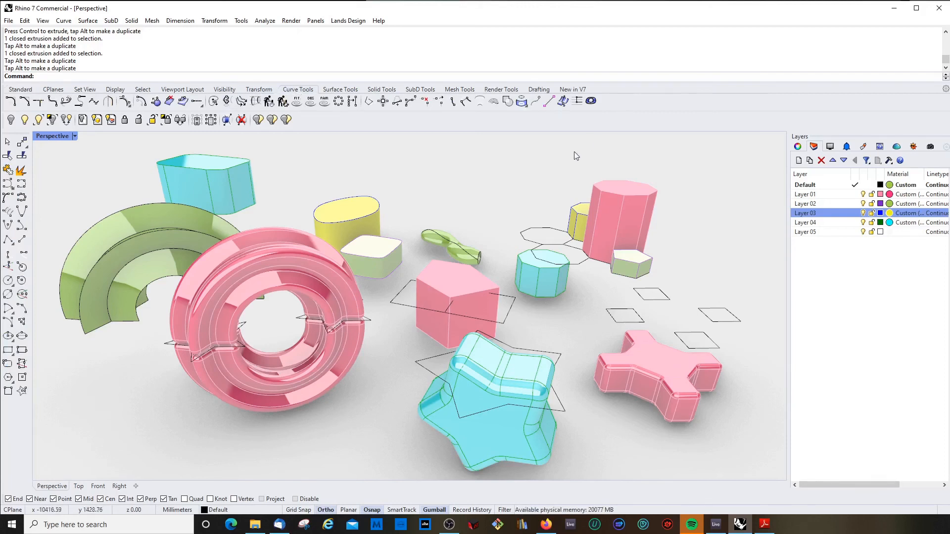
left_click(18, 91)
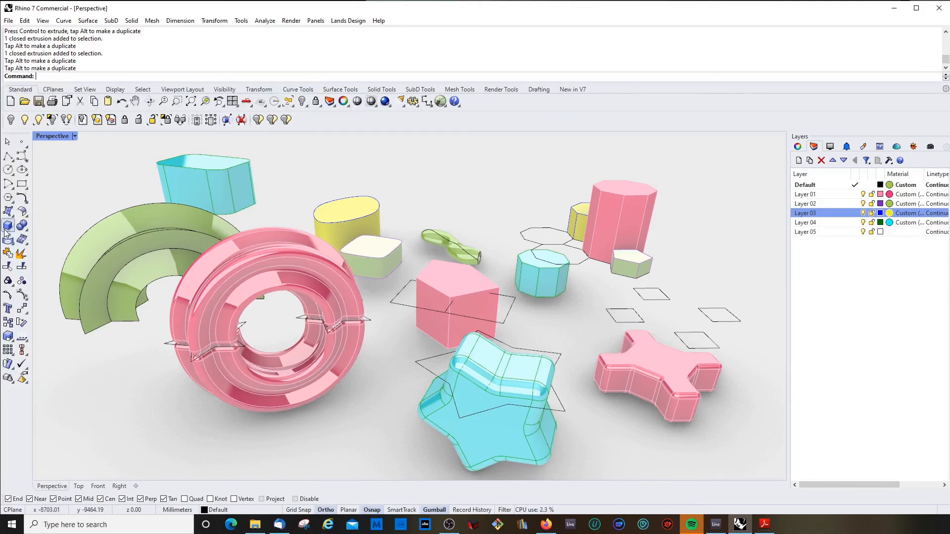